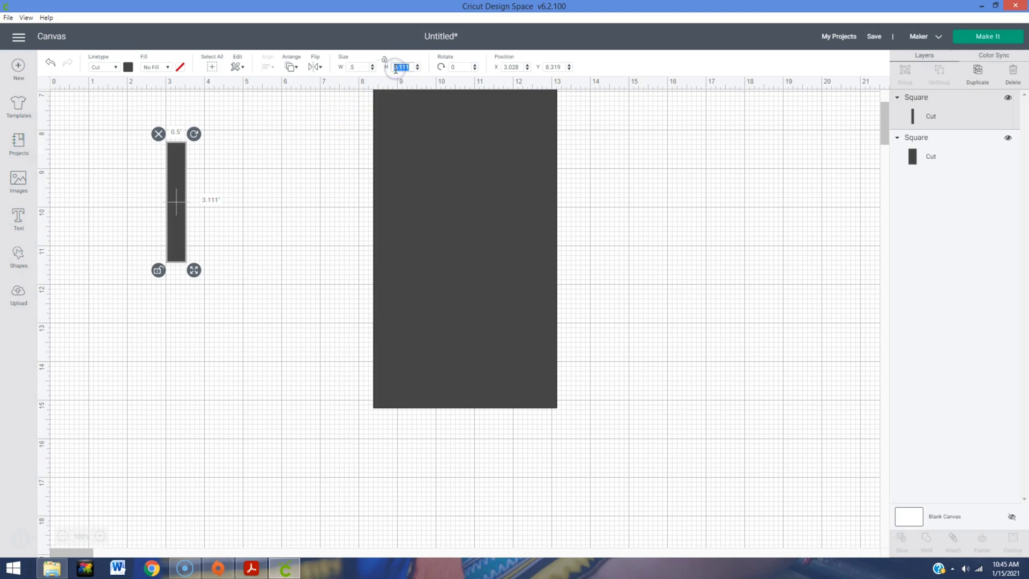
Set the narrow strip's height to 9.25 inches and recolor it light pink
key(Return)
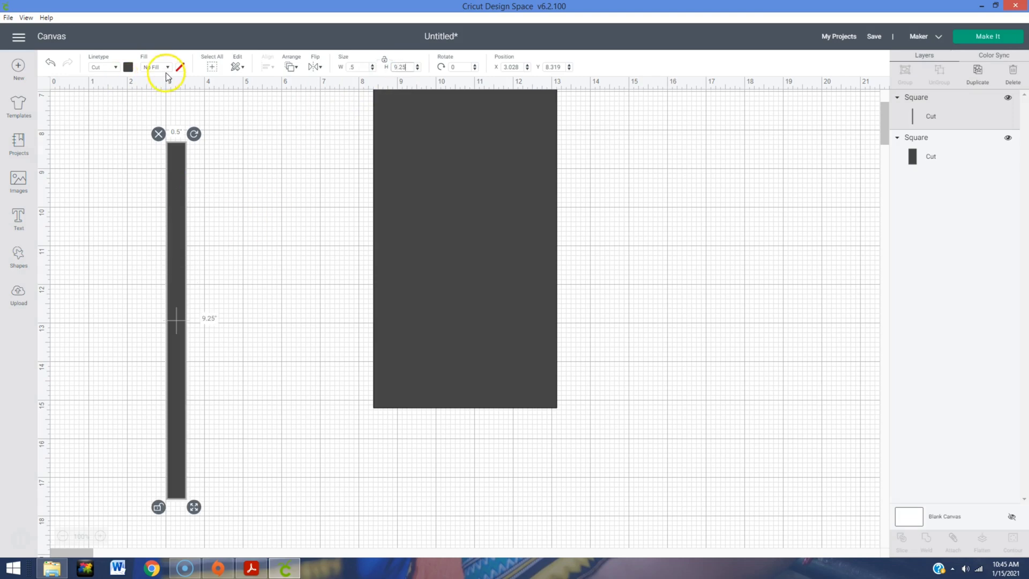
click(128, 67)
click(141, 135)
Place the pink strip over the right side of the large dark rectangle and apply Align Right to both shapes
mouse_move(168, 321)
mouse_down()
mouse_move(499, 268)
mouse_move(516, 339)
mouse_move(553, 320)
mouse_up()
scroll(516, 340, up, 2)
drag(615, 218, 503, 364)
click(268, 67)
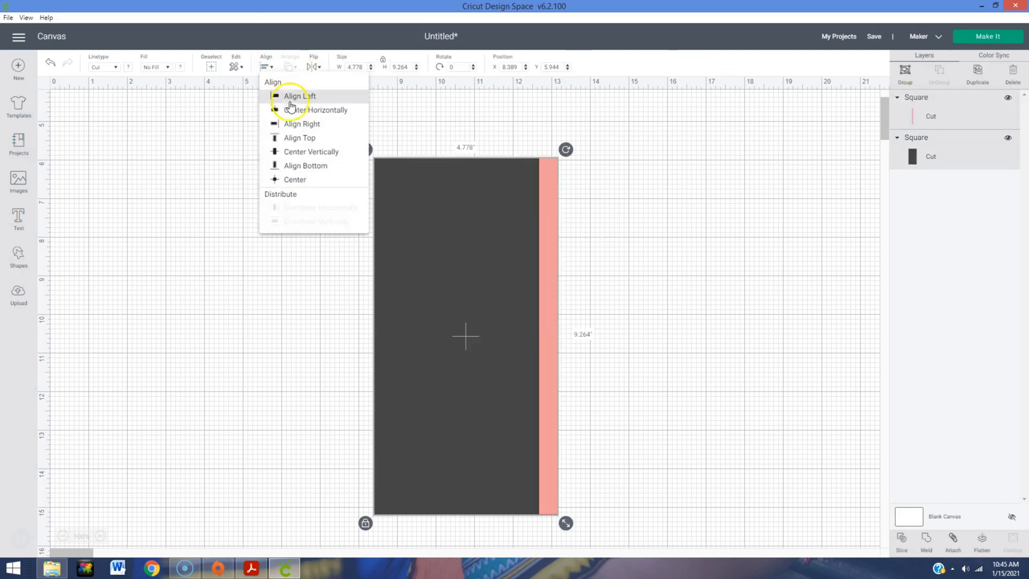
click(307, 126)
click(294, 200)
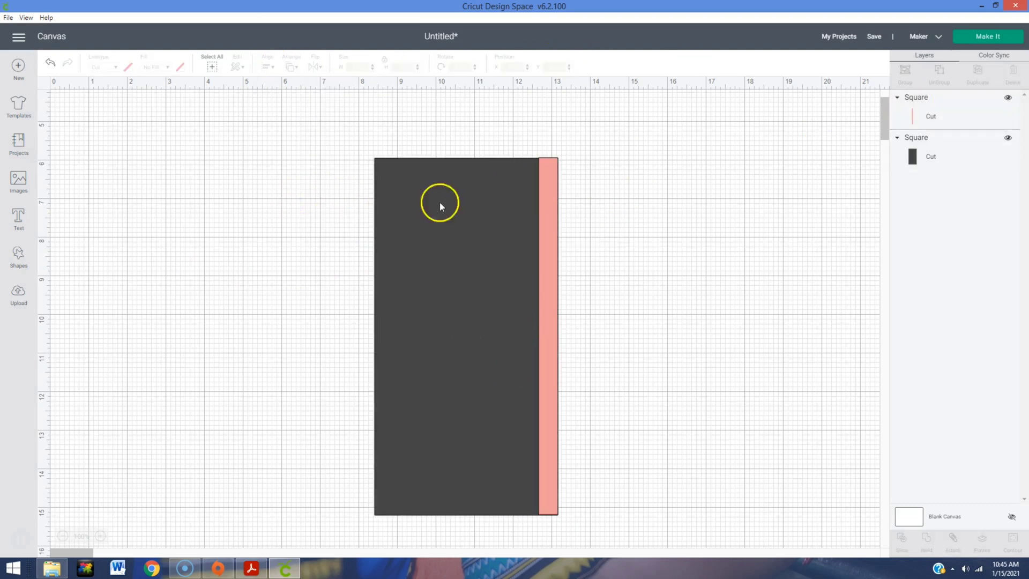
Group the pink strip and the large dark rectangle
drag(635, 223, 522, 354)
click(907, 73)
click(666, 284)
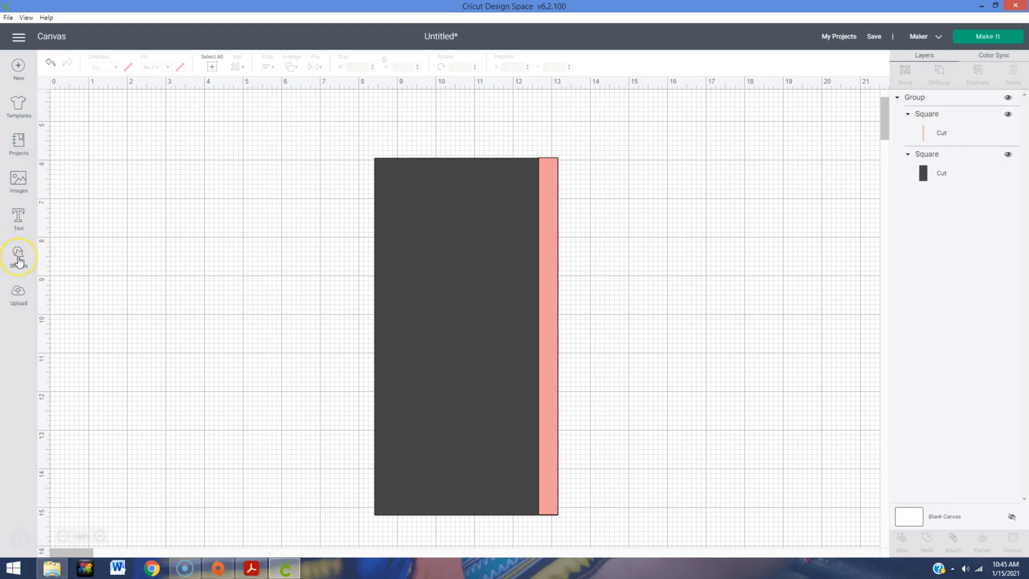
Search the images for "square", insert the blue rounded square with the red border, and place it beside the large rectangle
click(19, 180)
double_click(269, 103)
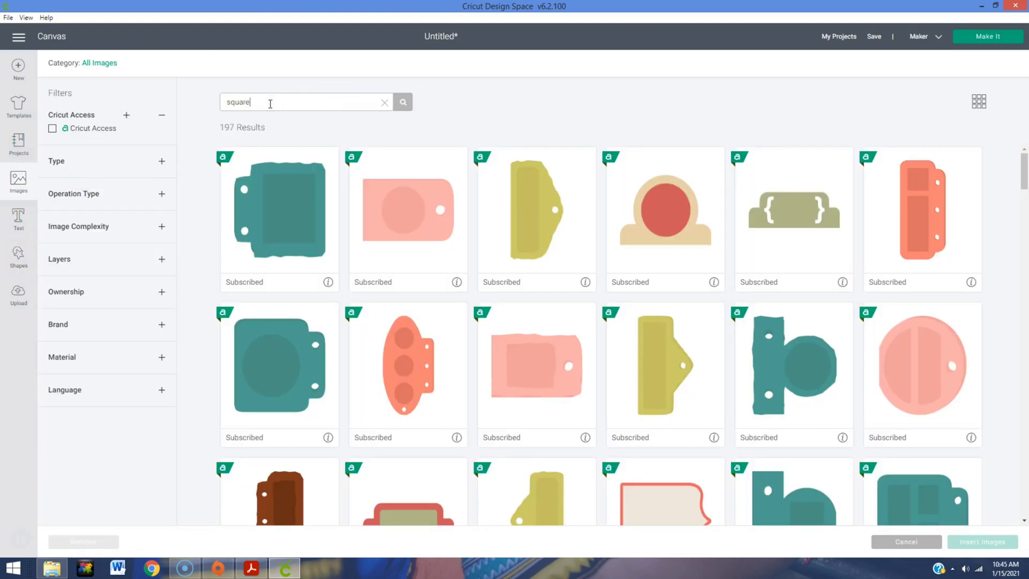
key(Return)
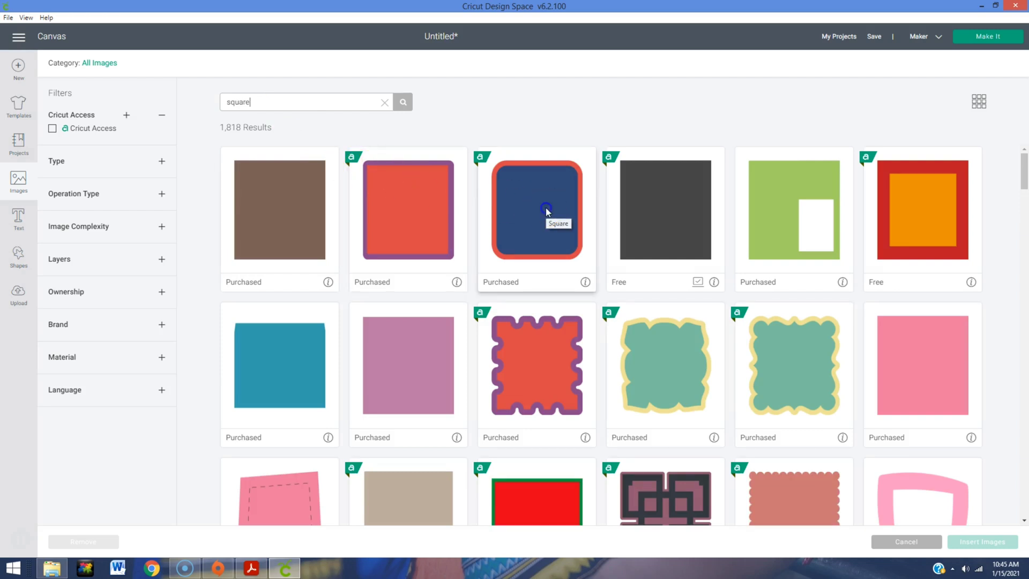
click(547, 210)
click(994, 542)
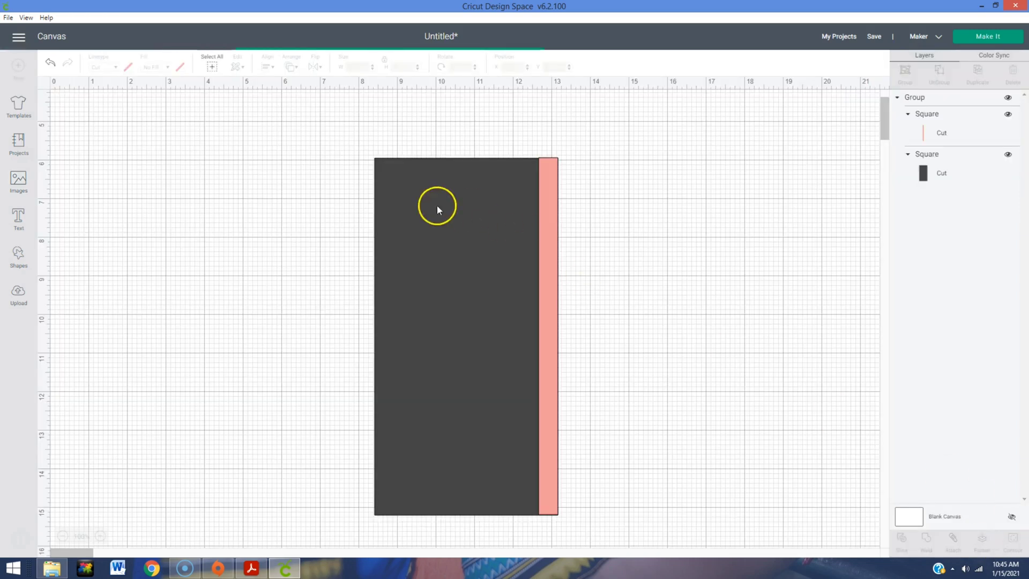
drag(183, 170, 712, 225)
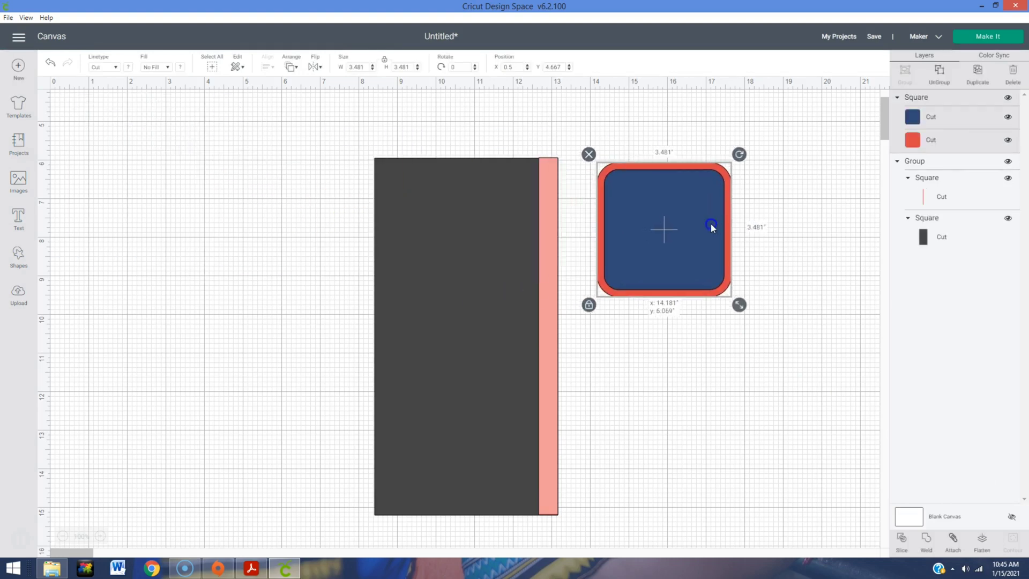
Ungroup the inserted rounded square and delete its blue layer, keeping only the red shape
click(953, 89)
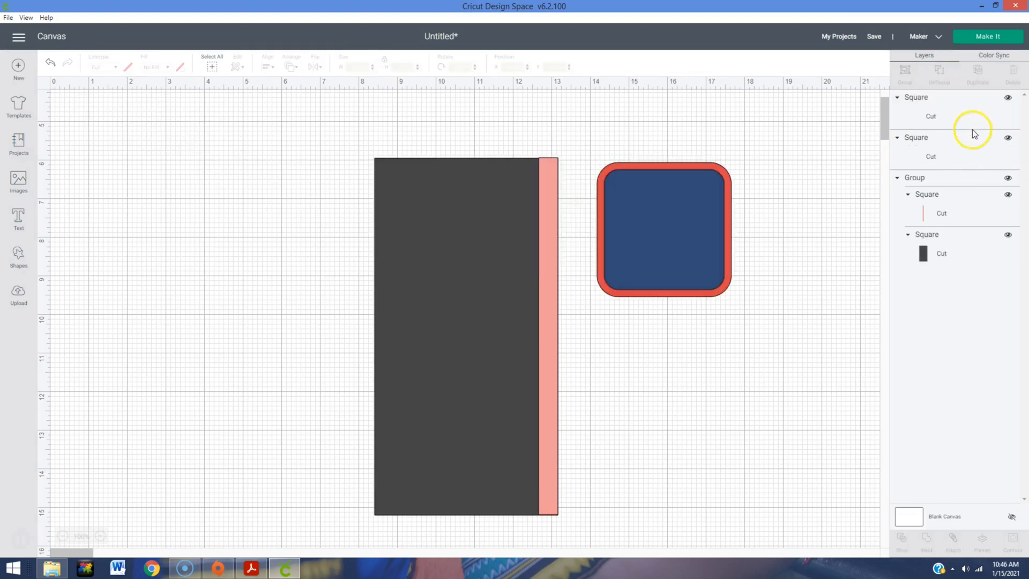
click(1007, 97)
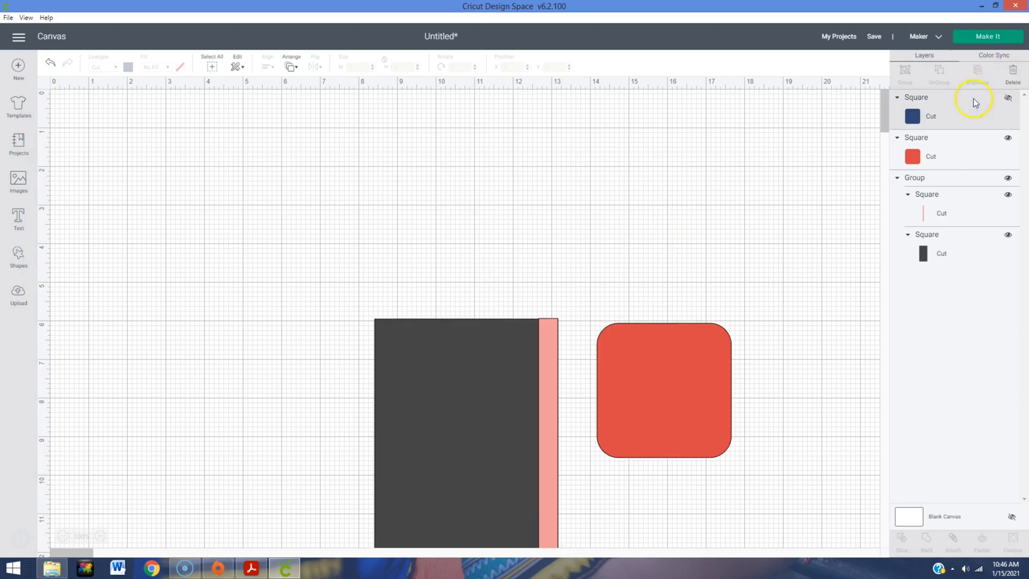
click(988, 105)
click(1012, 75)
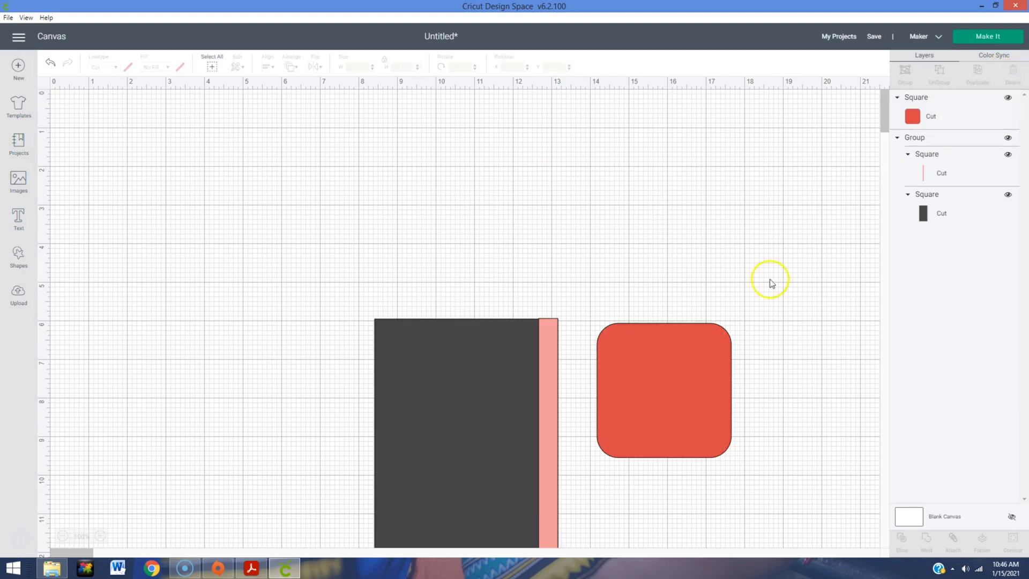
Resize the red rounded square without locked proportions to 4.625 by 2 inches and move it above the large rectangle
click(657, 368)
click(384, 60)
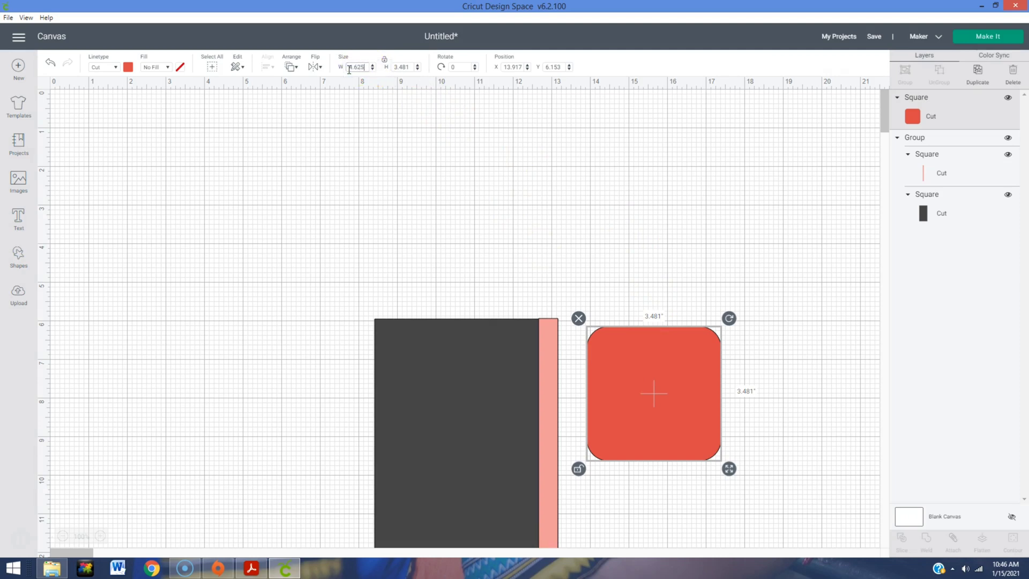
key(Return)
click(405, 67)
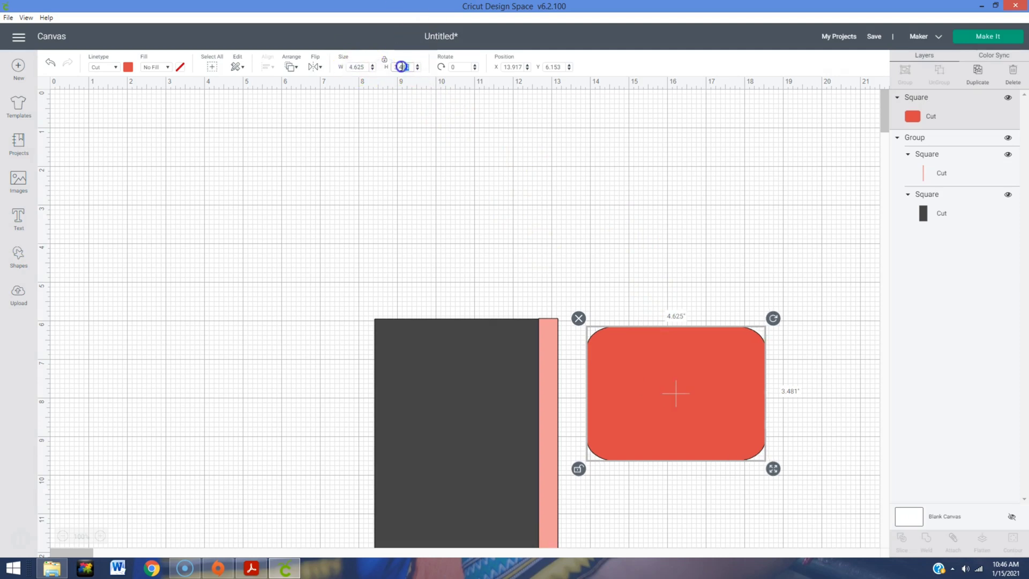
key(Return)
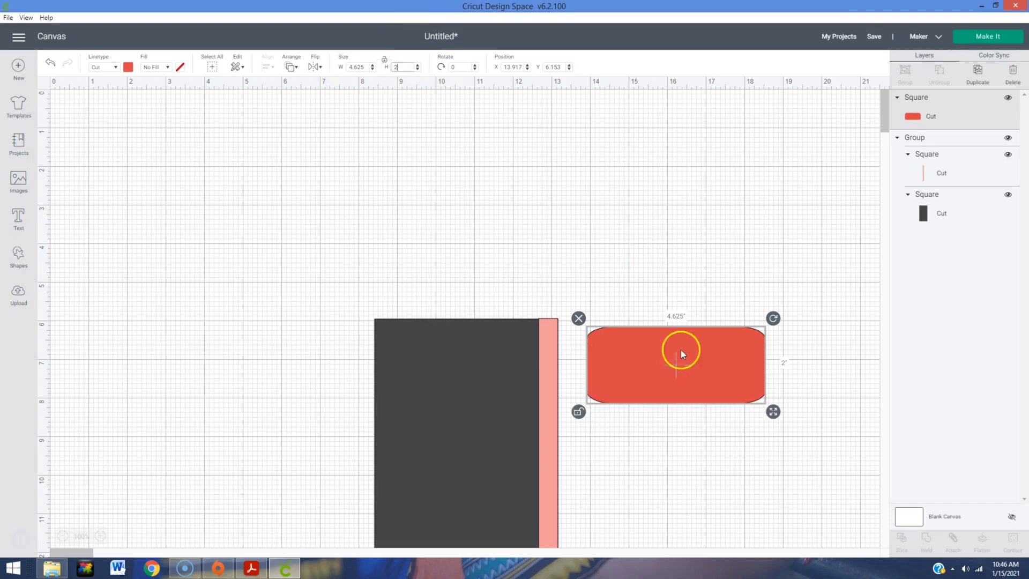
click(695, 424)
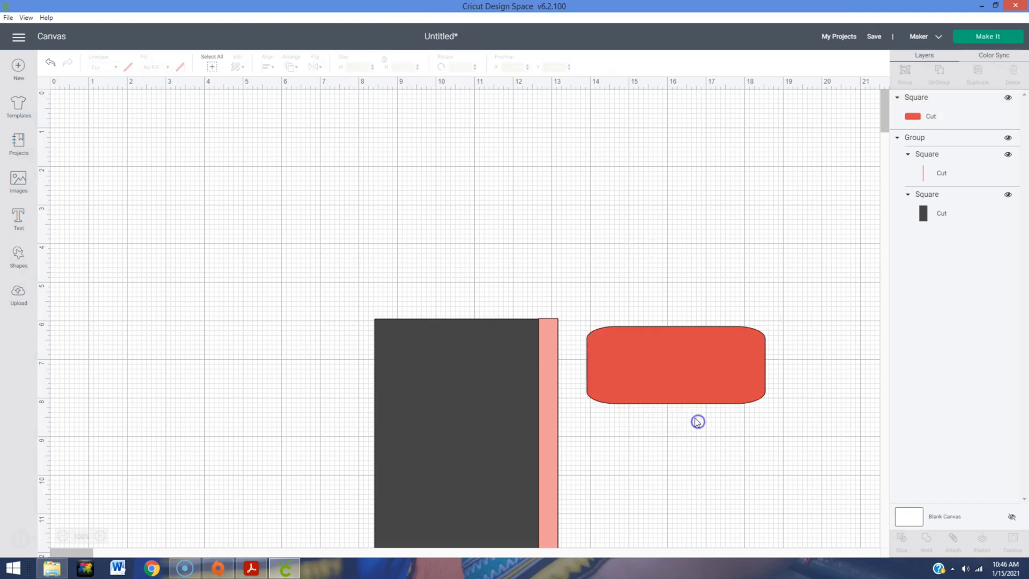
click(674, 374)
drag(688, 348, 532, 219)
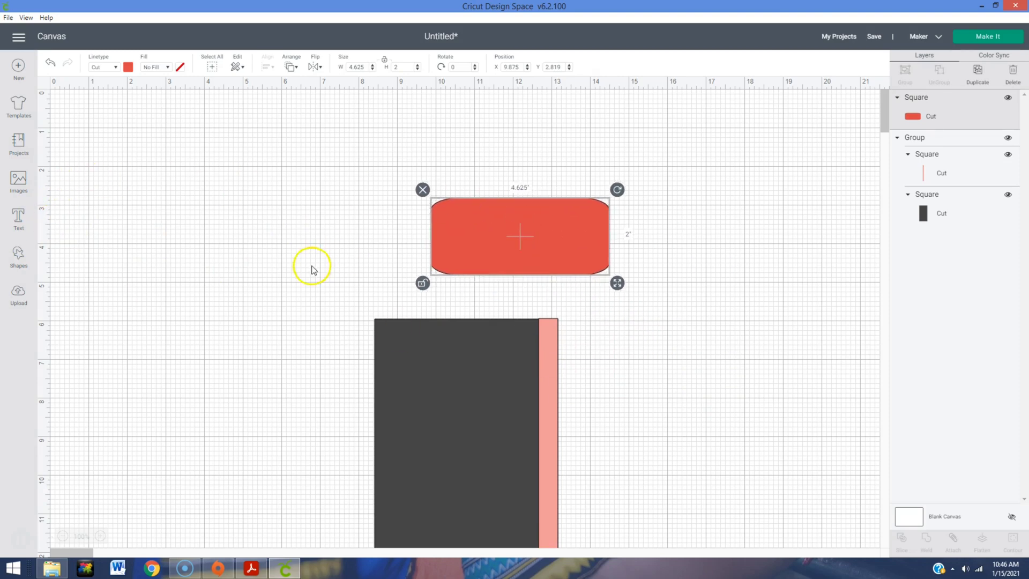
Add a basic square shape beside the red rounded rectangle and size it to 2 by 2 inches
click(22, 256)
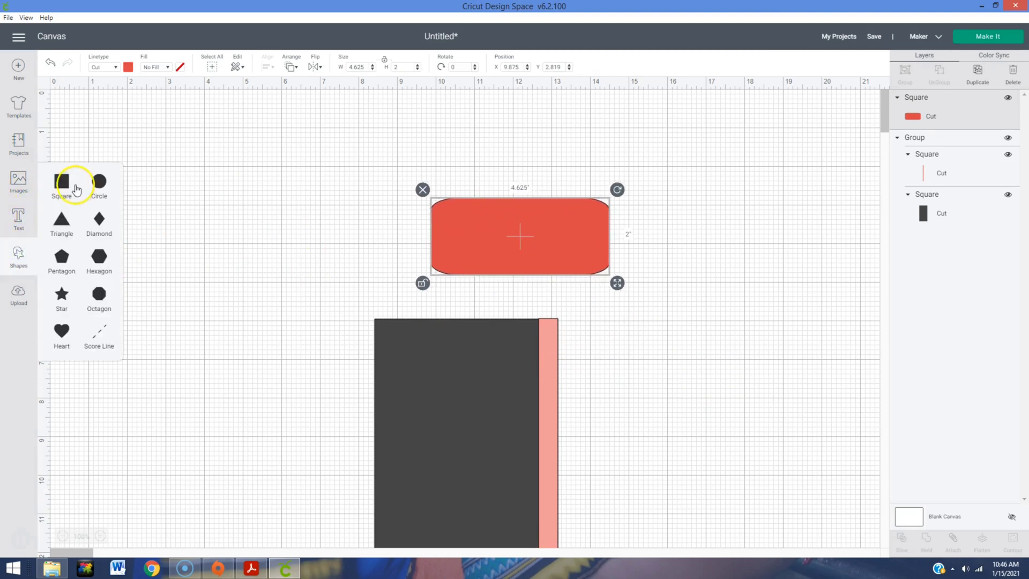
click(63, 188)
drag(143, 154, 339, 190)
click(364, 67)
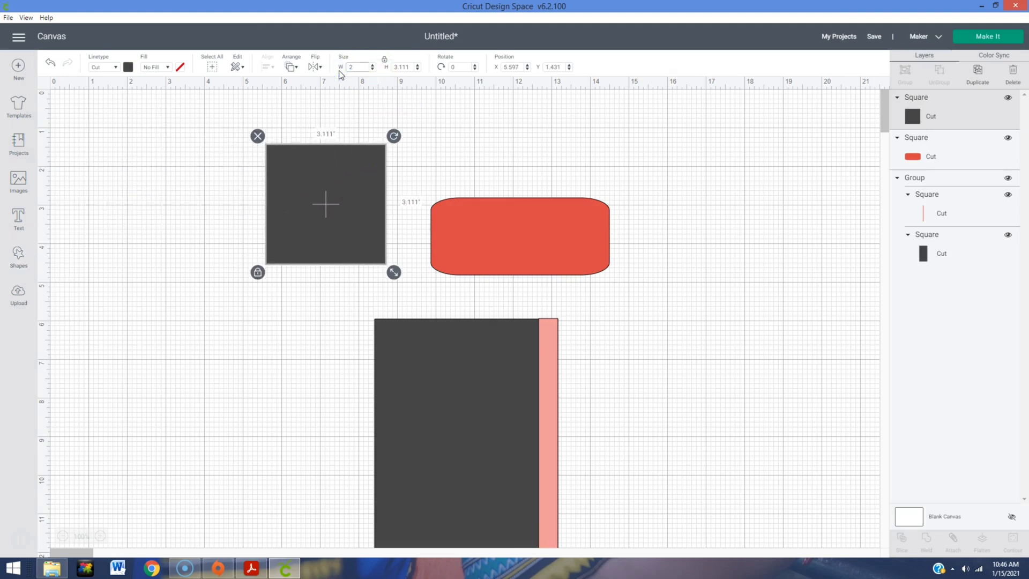
click(411, 67)
Place the 2-inch square over the red rounded rectangle's left end and align their top edges
drag(318, 184, 483, 239)
drag(539, 156, 490, 253)
click(268, 66)
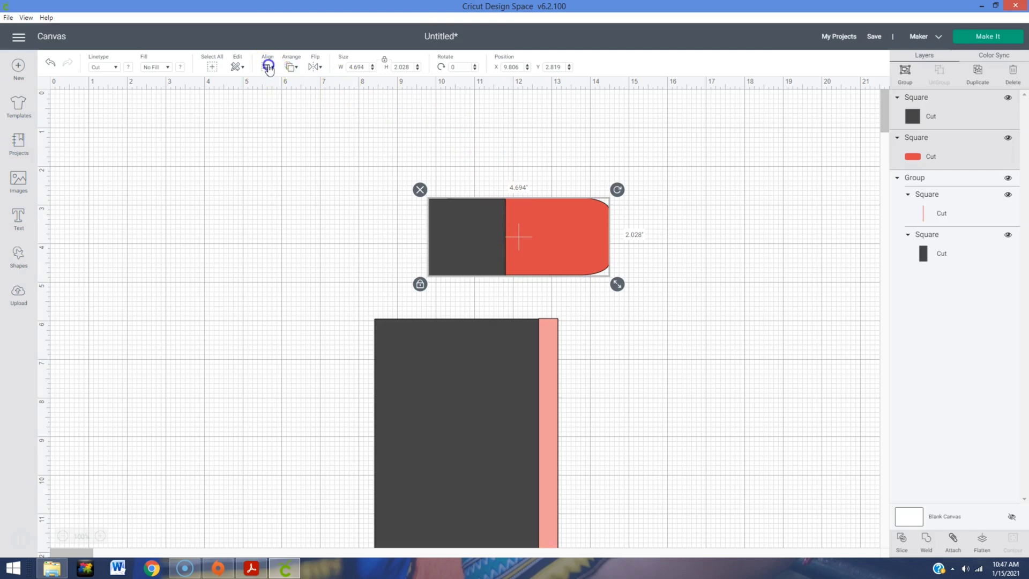
click(306, 138)
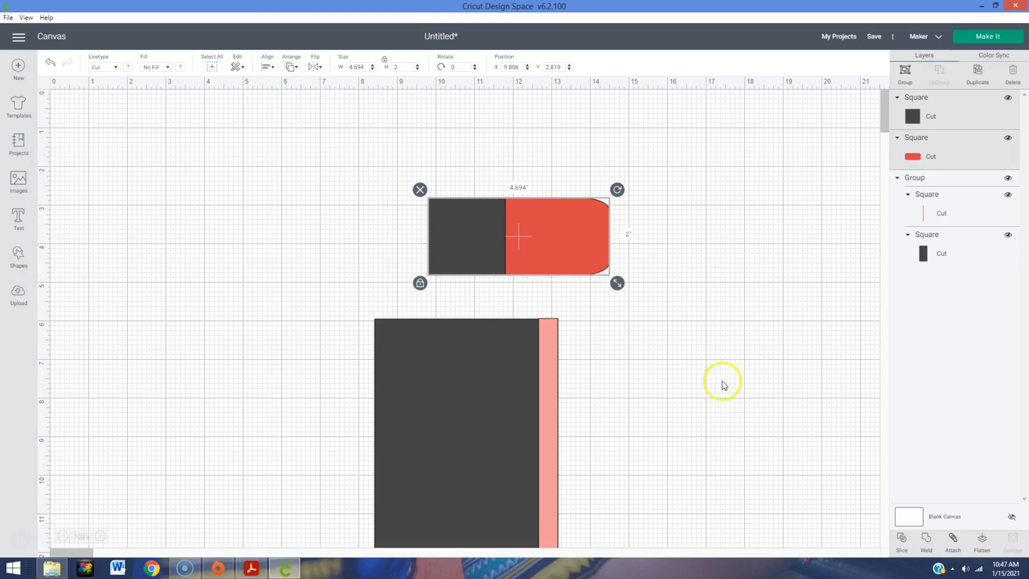
Try to weld the square to the red rounded rectangle, then undo the move and the weld
click(927, 541)
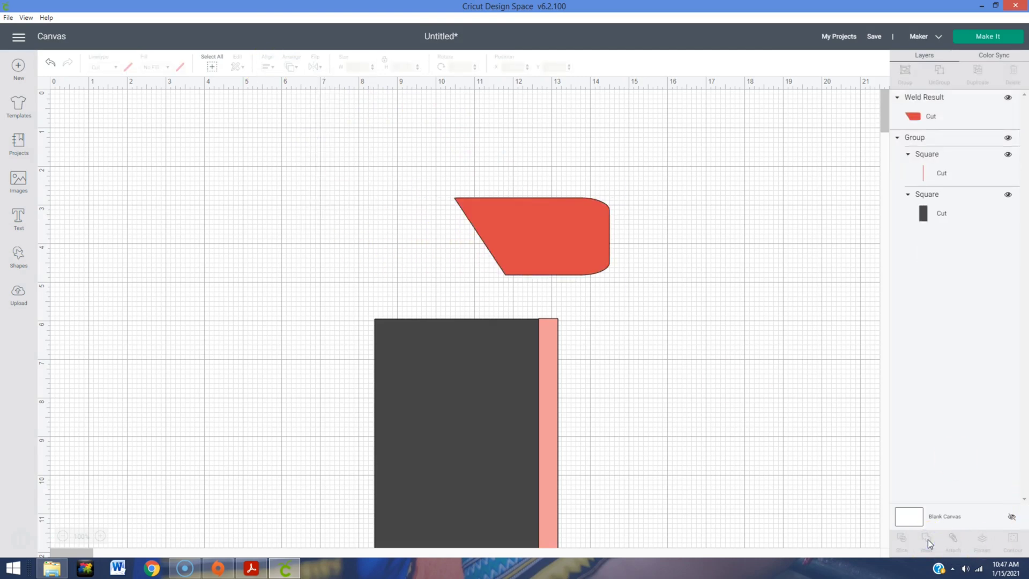
mouse_move(540, 239)
mouse_down()
mouse_move(553, 239)
mouse_move(535, 242)
mouse_up()
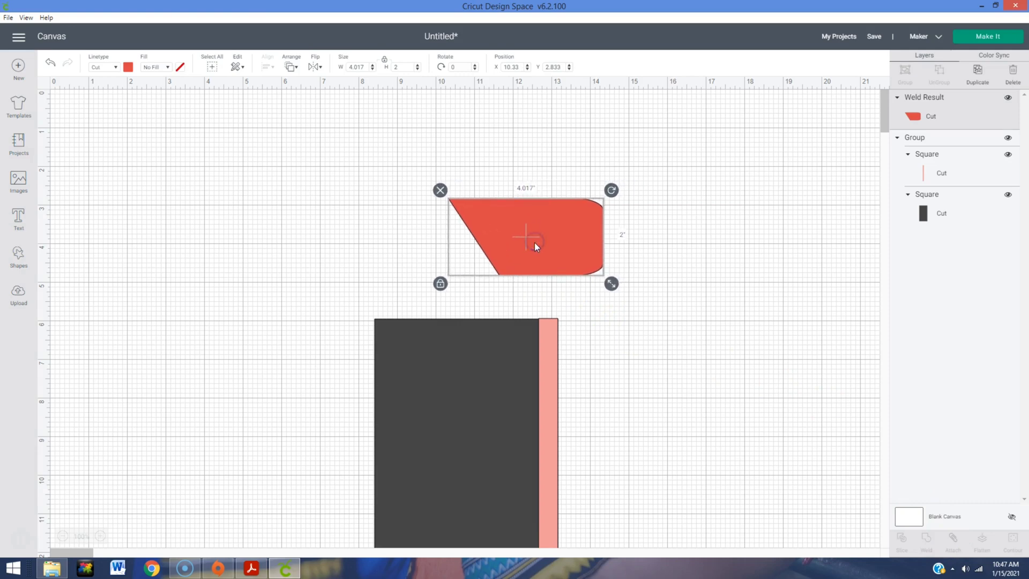
click(52, 66)
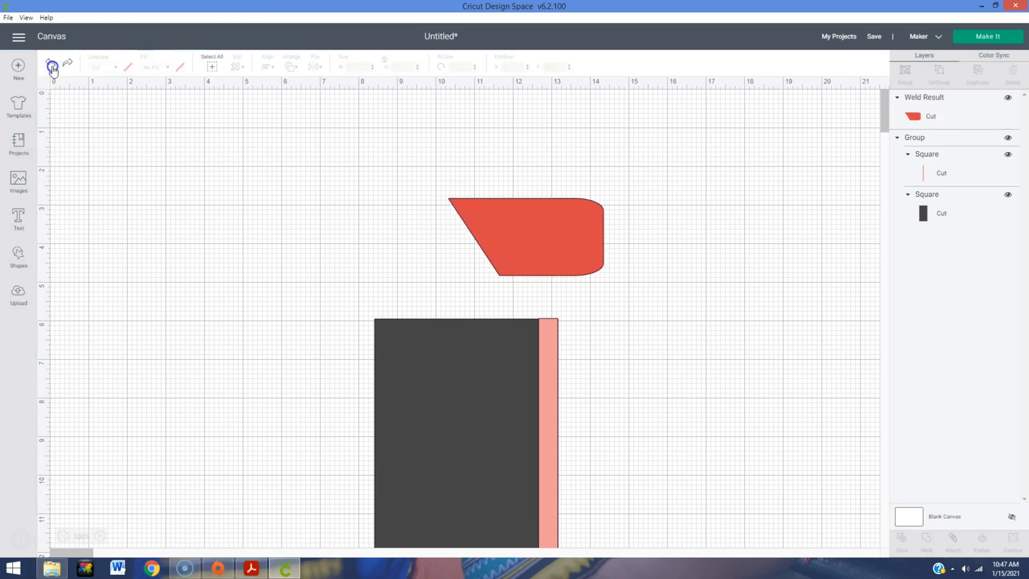
click(52, 65)
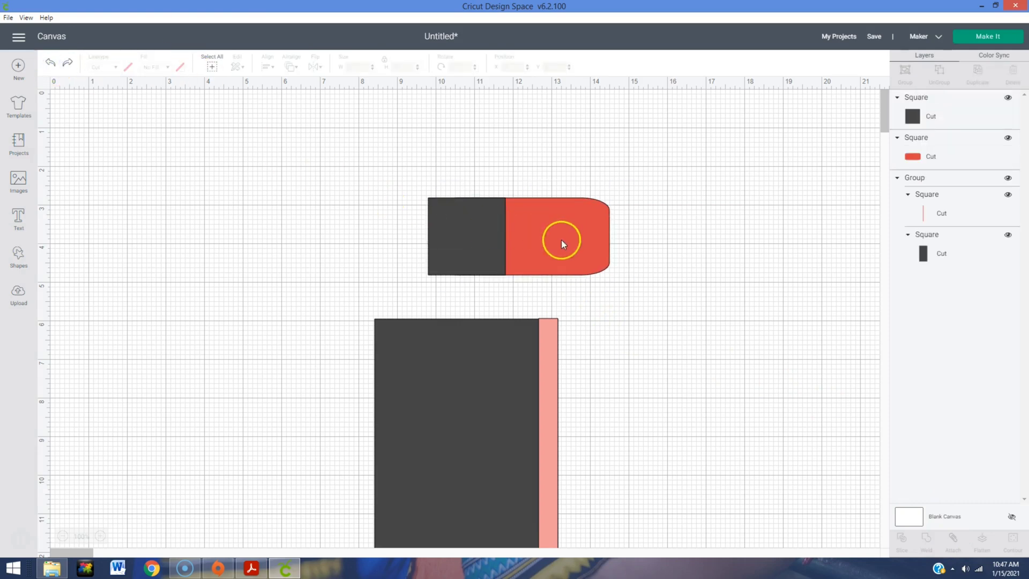
Try again to weld the square and the red rounded rectangle, and delete the welded shape
click(606, 248)
drag(336, 189, 522, 279)
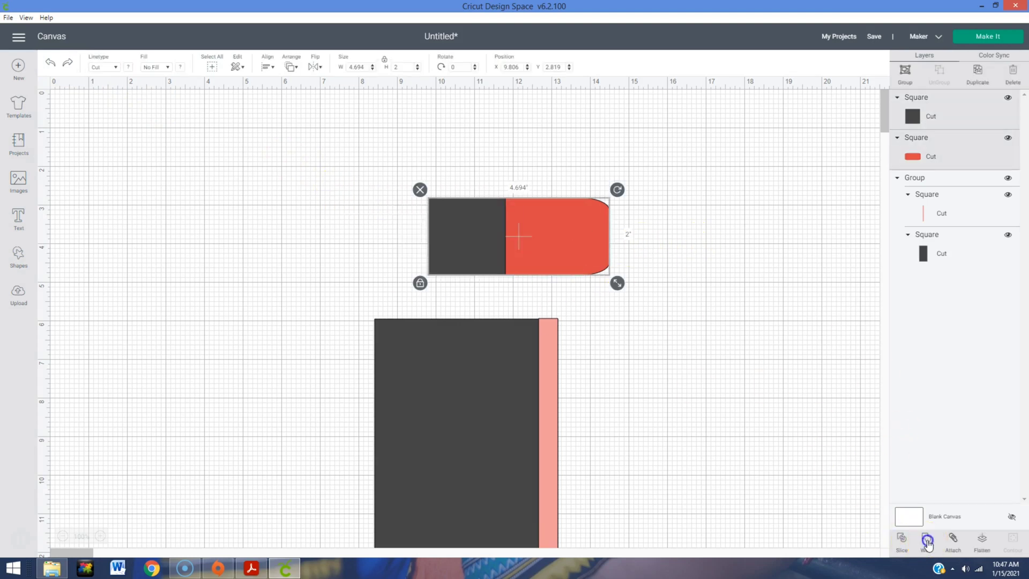
click(926, 541)
drag(560, 204, 452, 206)
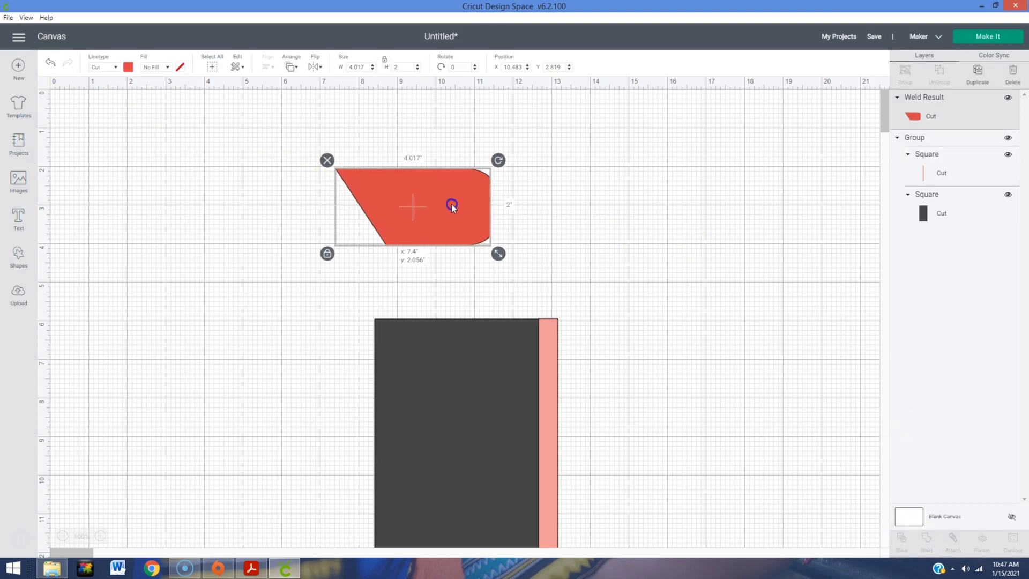
click(327, 160)
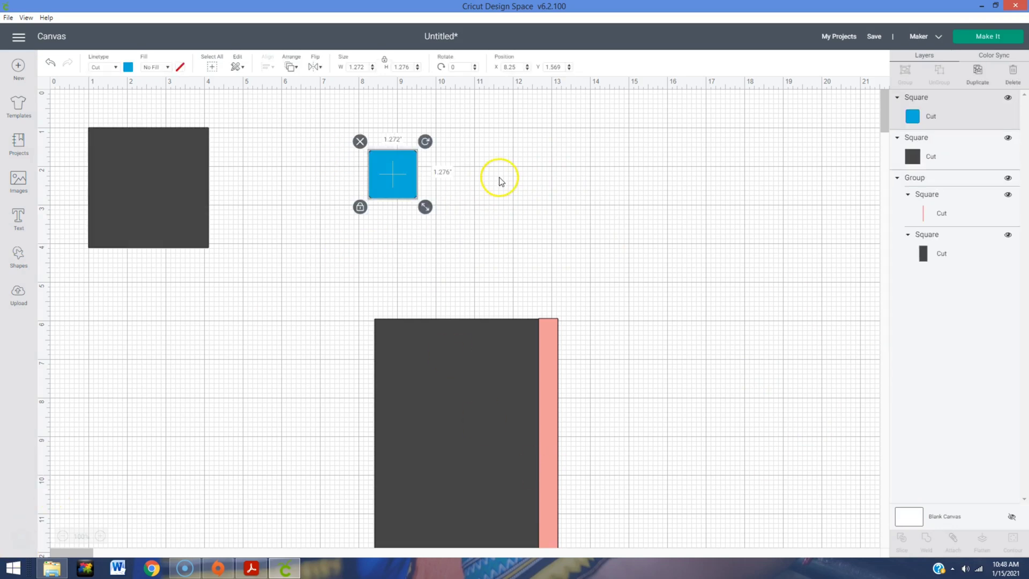
Unlock the blue rounded square's proportions and resize it to 4.625 inches wide by 2 inches high
click(499, 177)
click(411, 181)
click(360, 206)
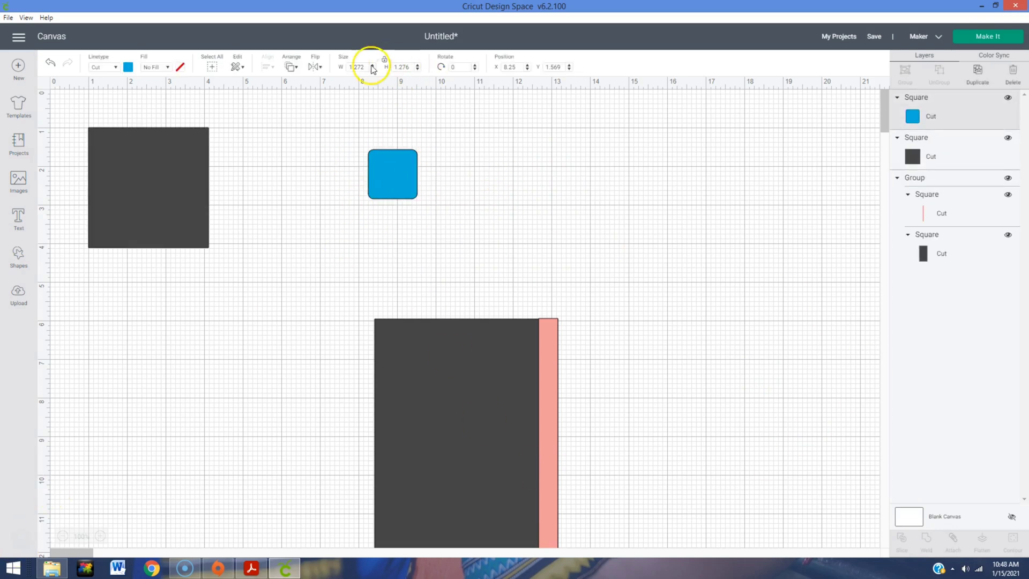
click(348, 67)
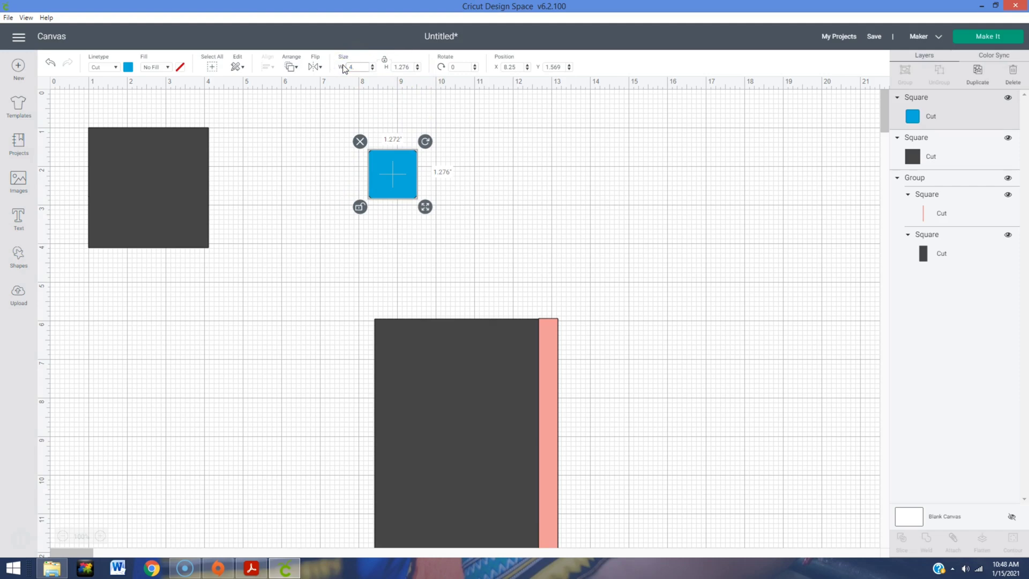
key(Return)
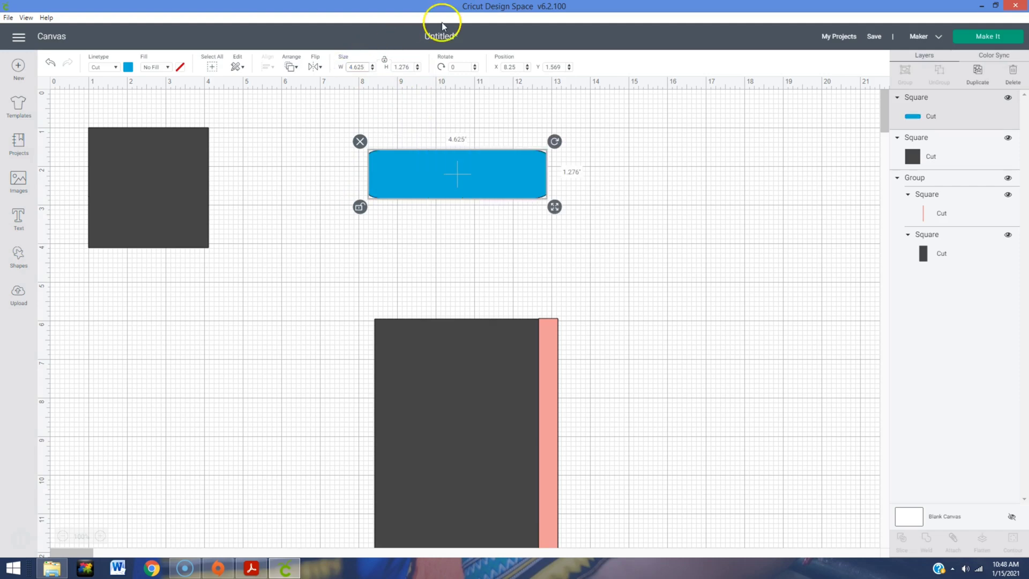
click(399, 65)
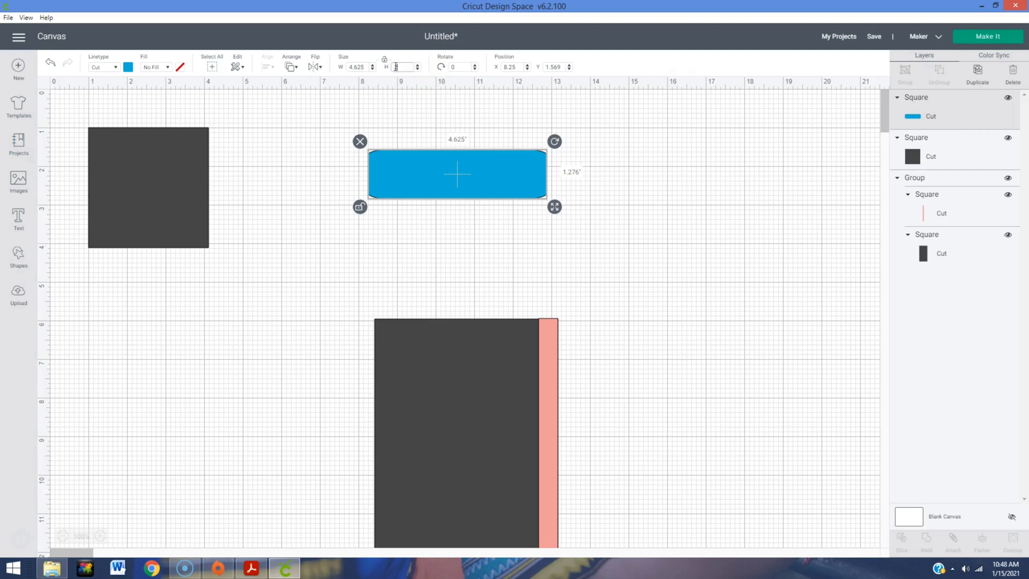
text(2)
key(Return)
click(595, 175)
Move the dark square closer to the blue rounded rectangle and size it to 2 by 2 inches
drag(194, 200, 322, 202)
click(356, 66)
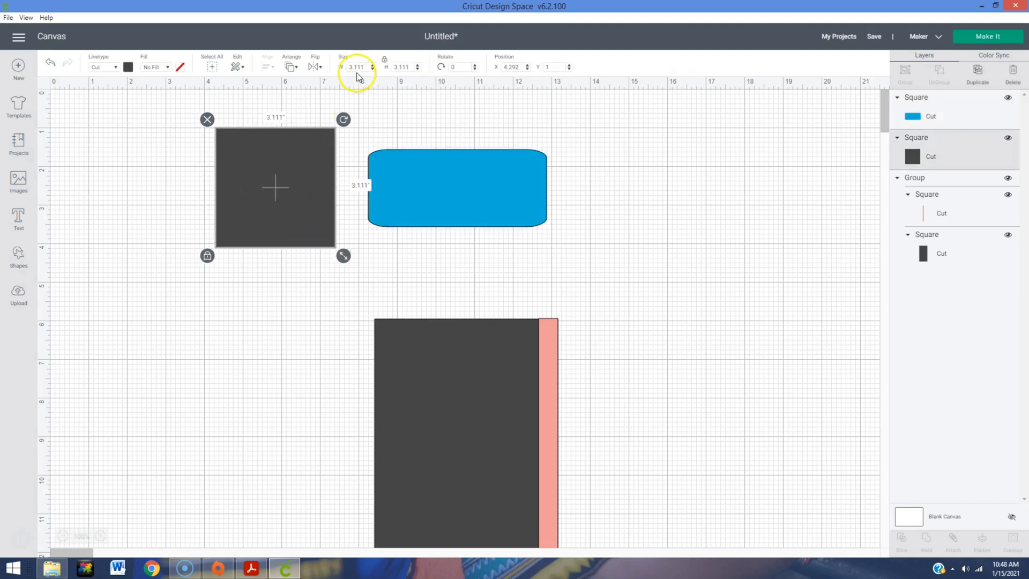
text(2)
click(405, 68)
click(416, 110)
Overlap the dark square with the blue rounded rectangle's left end, align their top edges and leave both shapes selected
drag(255, 175, 398, 194)
drag(276, 155, 425, 236)
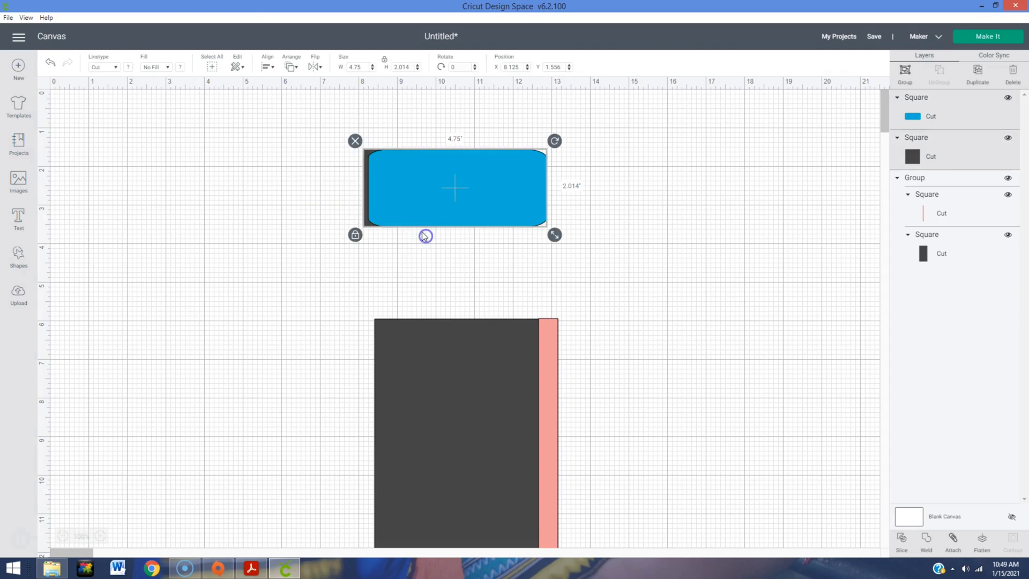
click(266, 66)
click(302, 143)
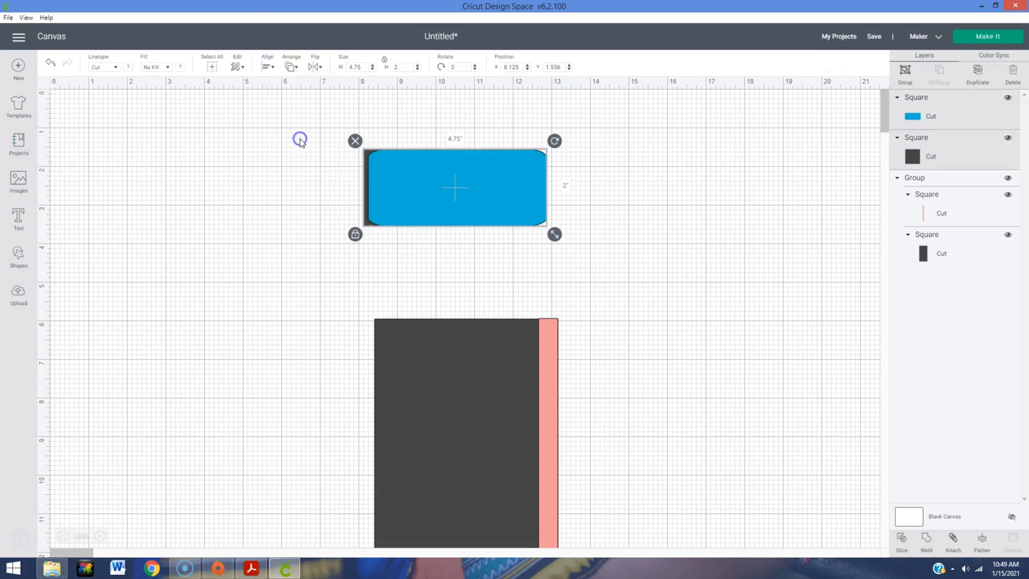
click(308, 187)
drag(298, 126, 451, 251)
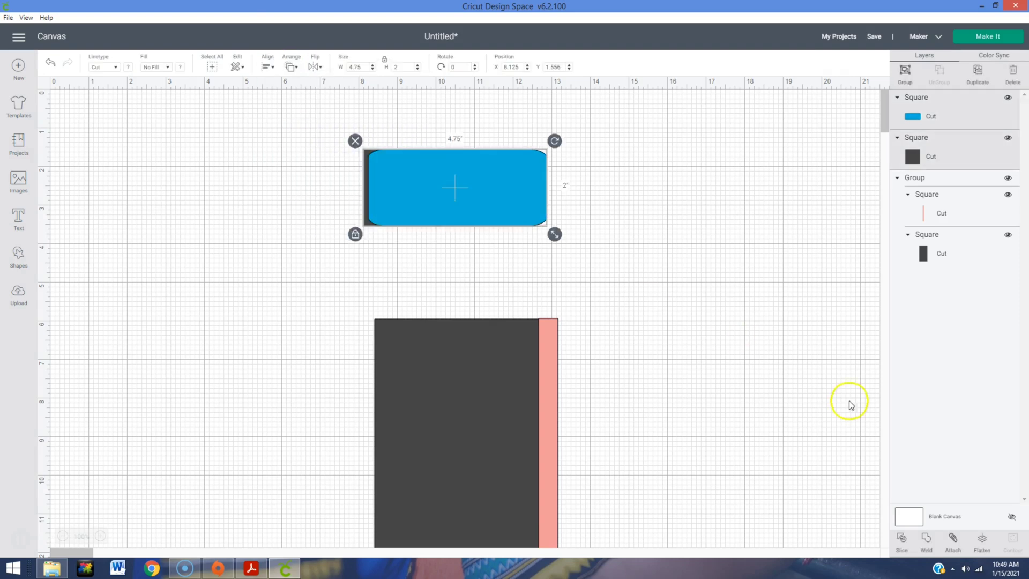
Weld the dark square and the blue rounded rectangle into one flap and recolor it purple
click(927, 541)
click(478, 193)
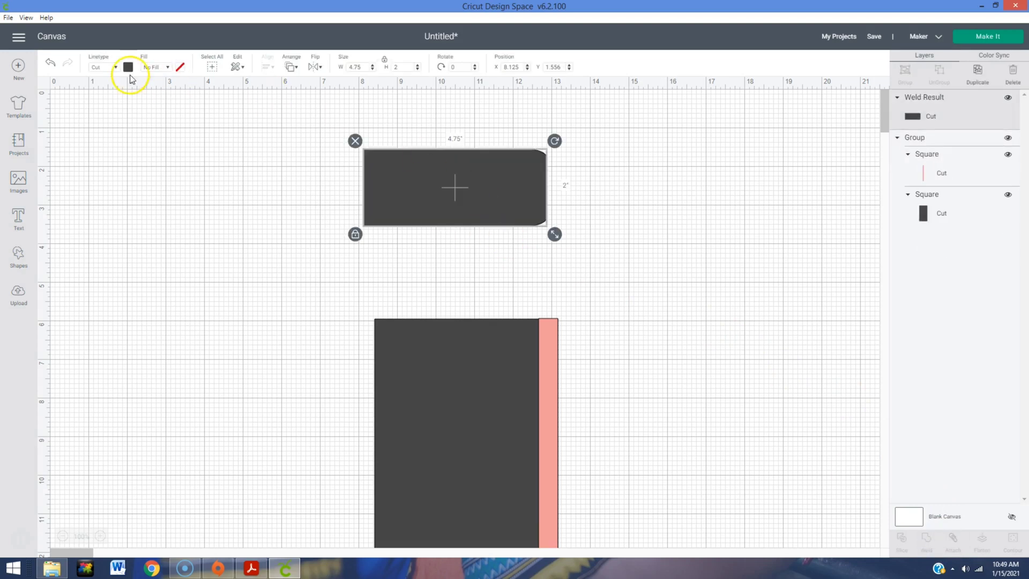
click(128, 67)
click(153, 146)
Place the purple flap at the tall rectangle's top-left corner, unlock its proportions and set its width to 4.625 inches
scroll(683, 202, down, 2)
drag(481, 135, 489, 300)
click(386, 65)
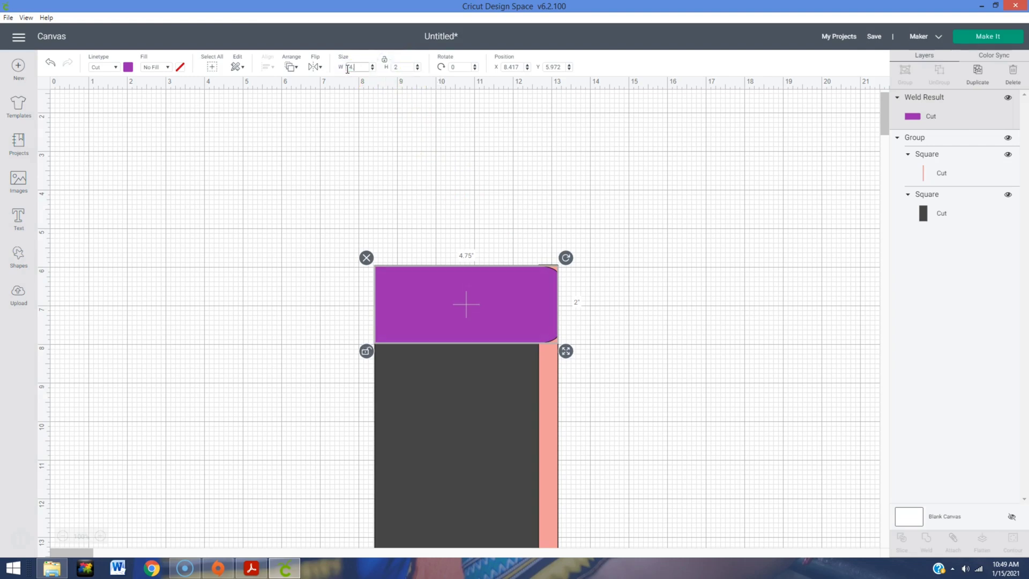
click(347, 69)
text(4.625)
key(Return)
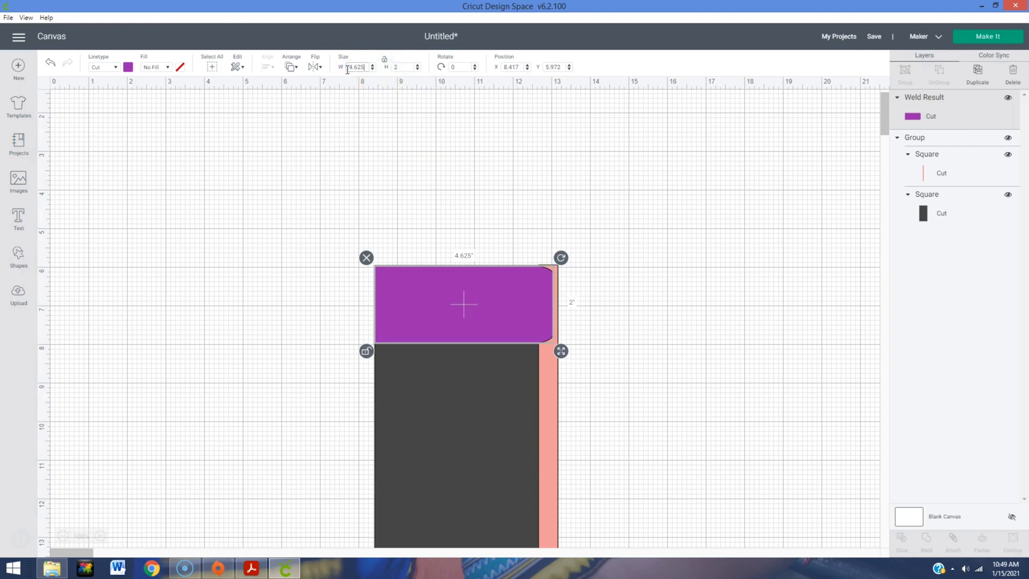
click(622, 232)
drag(525, 296, 525, 301)
Duplicate the purple flap seven times
scroll(644, 283, down, 4)
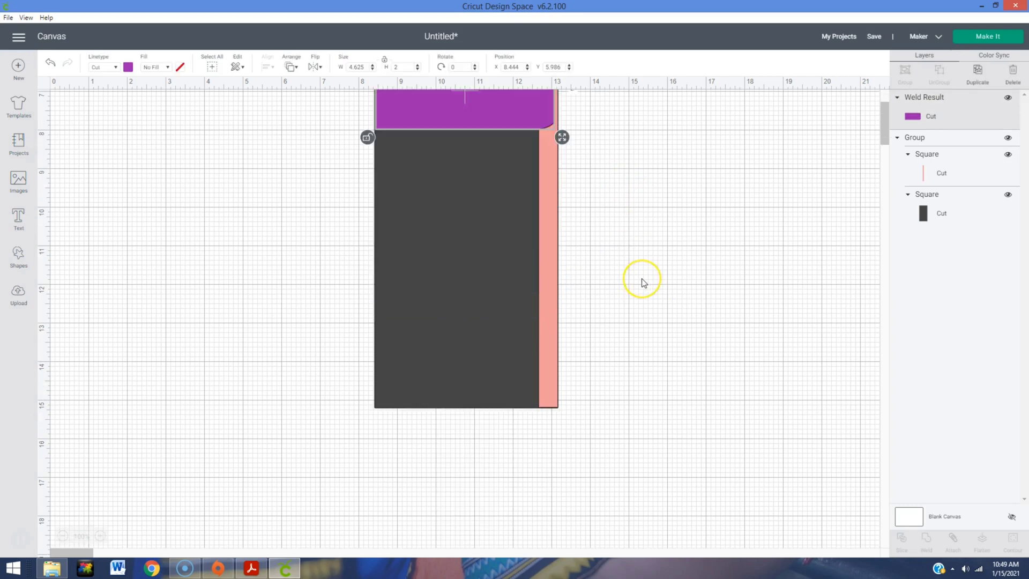
scroll(644, 283, up, 1)
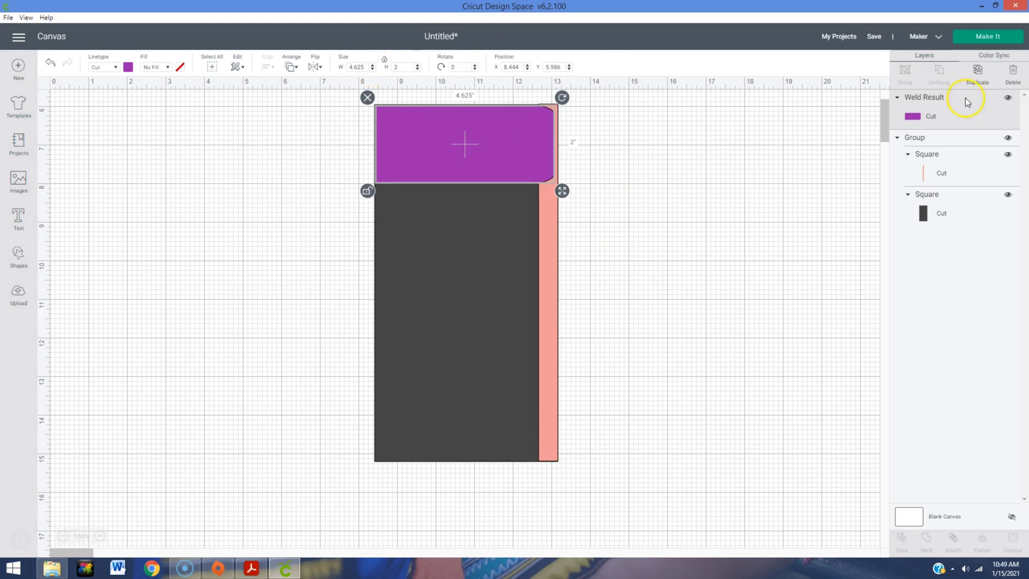
click(978, 75)
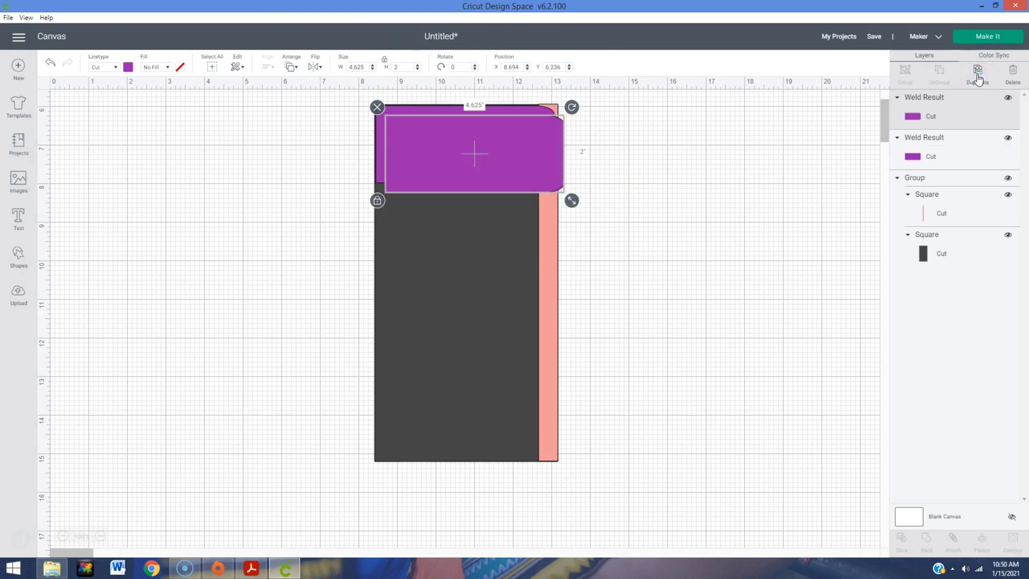
click(978, 75)
click(978, 75)
click(978, 75)
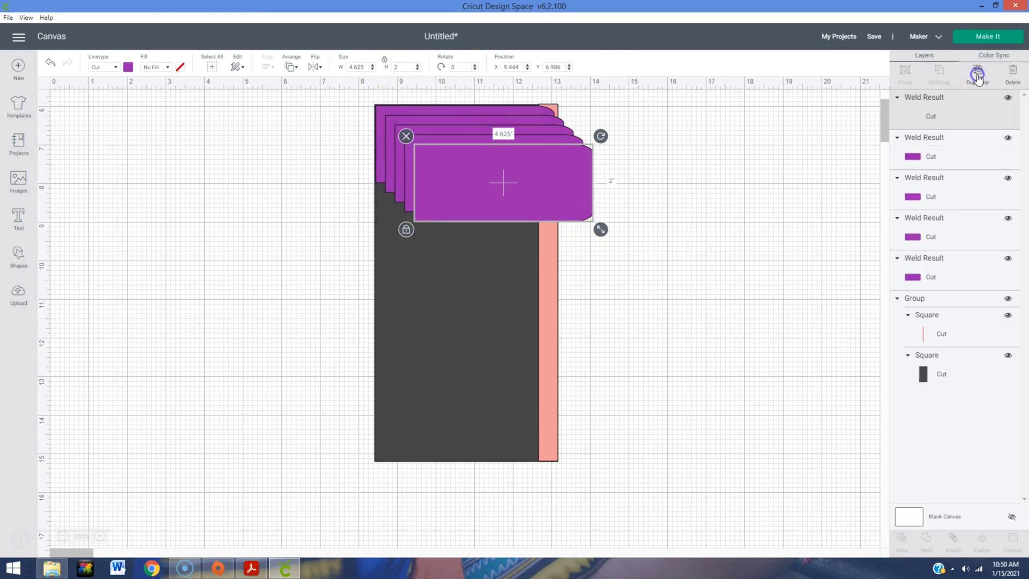
click(978, 75)
click(977, 75)
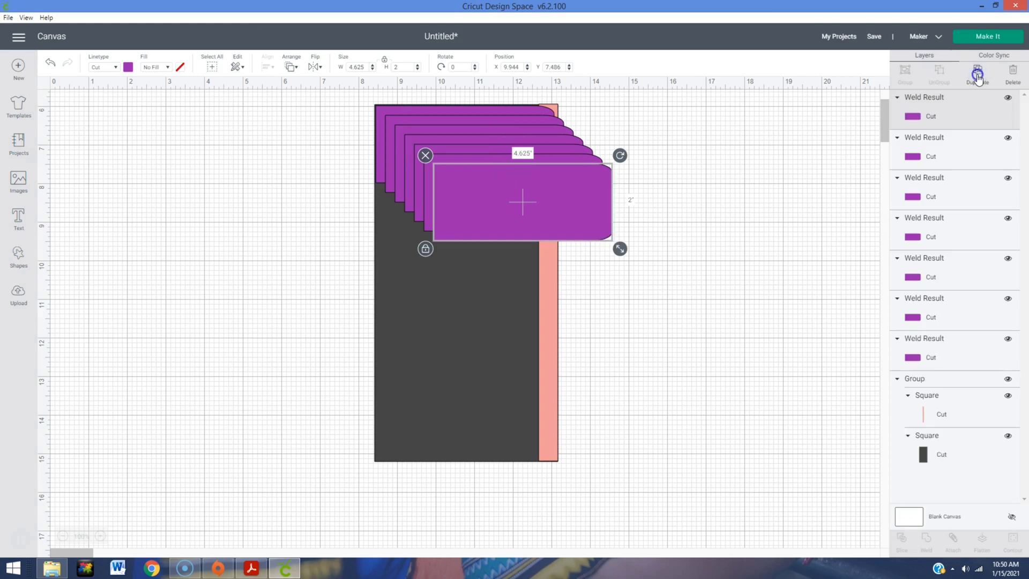
click(978, 75)
Select all the flaps and the tall rectangle group, align them left and distribute them horizontally
drag(356, 133, 461, 243)
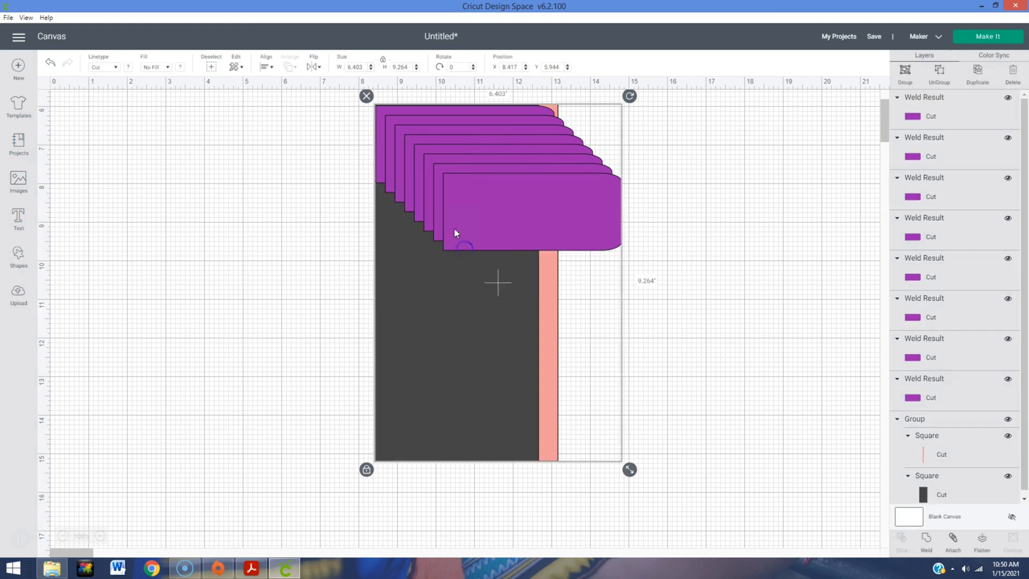
click(266, 66)
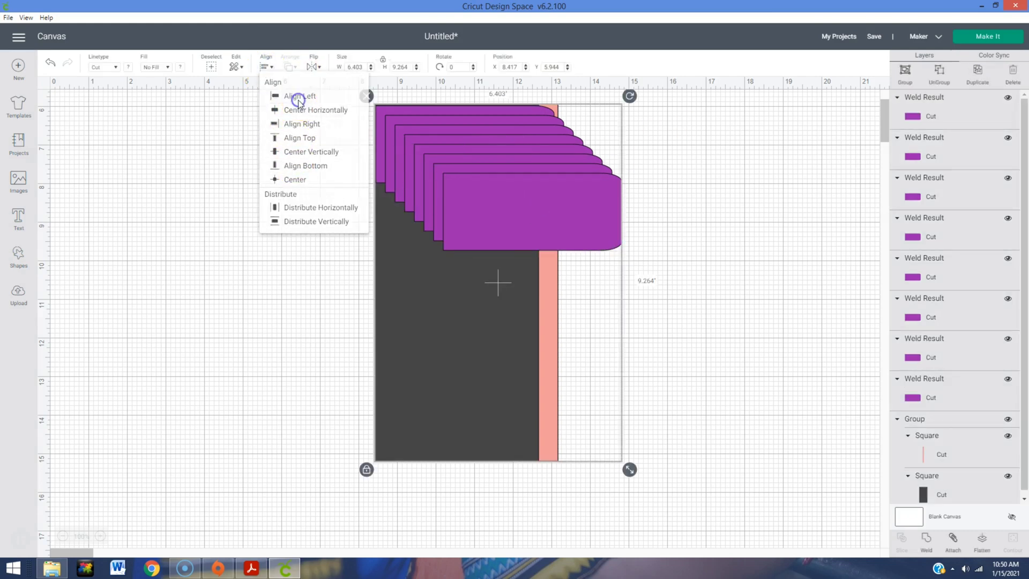
click(298, 96)
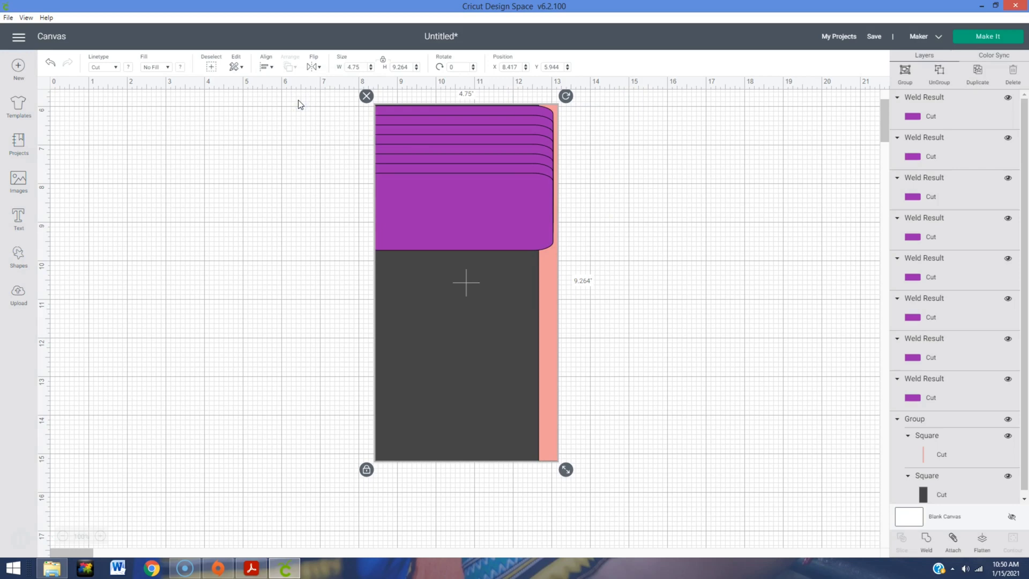
click(271, 70)
click(317, 206)
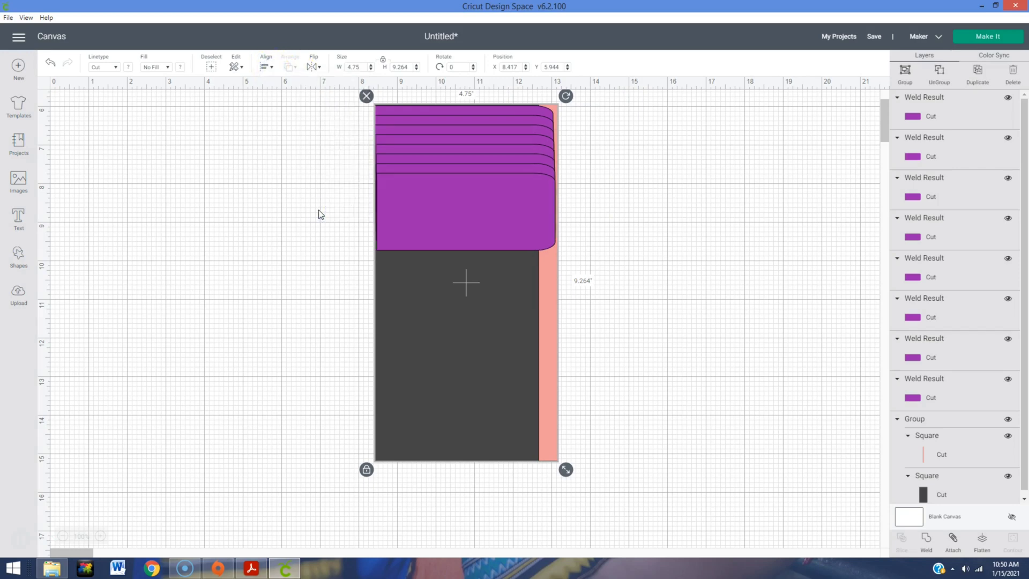
Move the front purple flap straight down to the tall rectangle's bottom edge
click(685, 206)
click(506, 207)
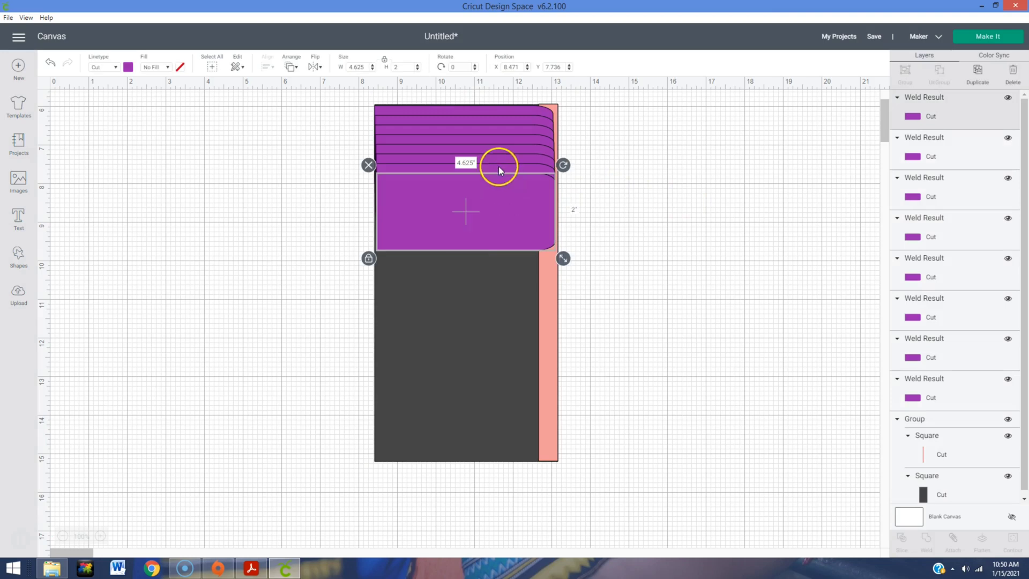
drag(499, 198, 499, 408)
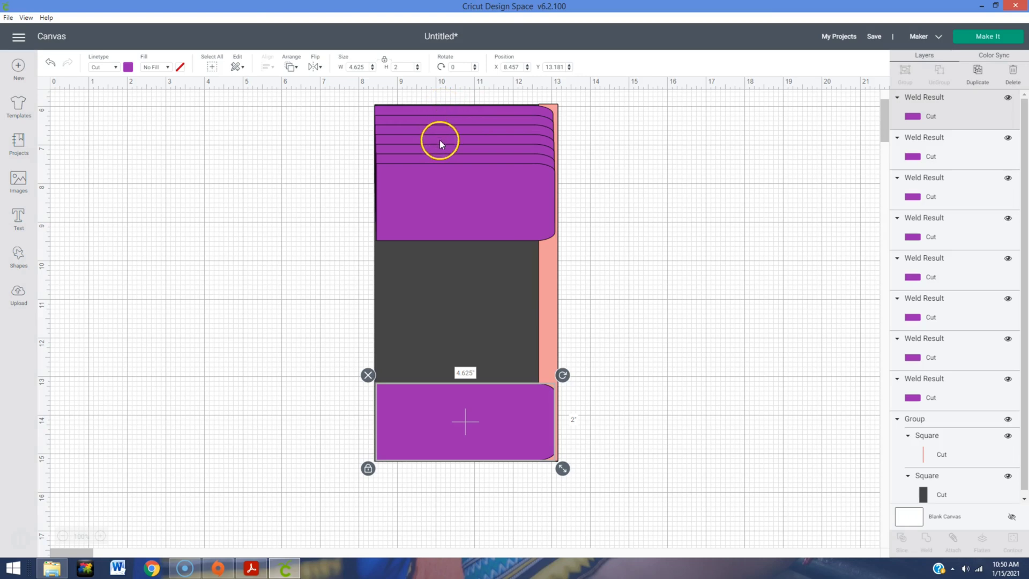
click(589, 315)
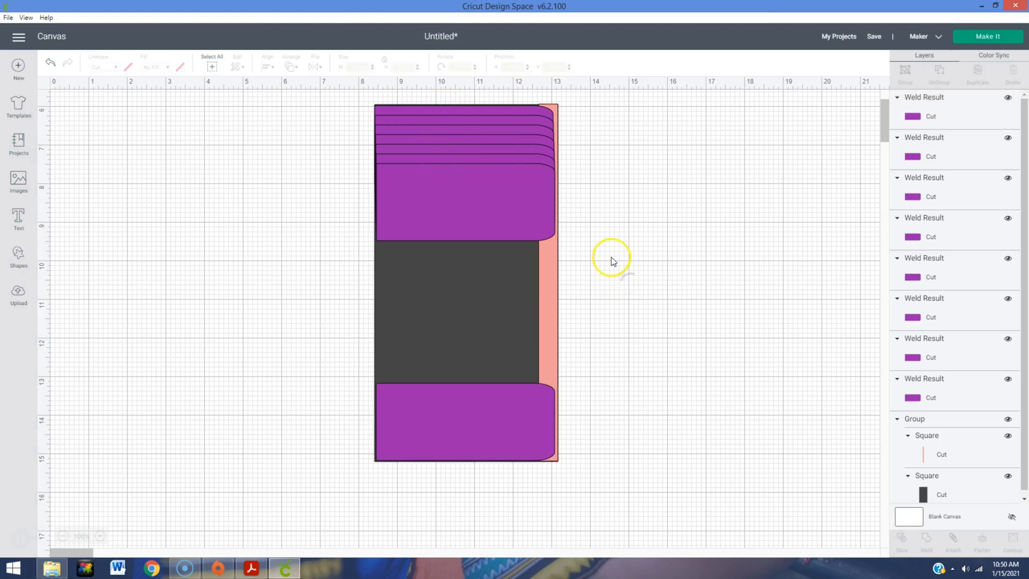
Line the rearmost flap up with the rectangle's top edge, then select all shapes and distribute them horizontally
mouse_move(384, 111)
mouse_down()
mouse_move(394, 123)
mouse_move(389, 108)
mouse_up()
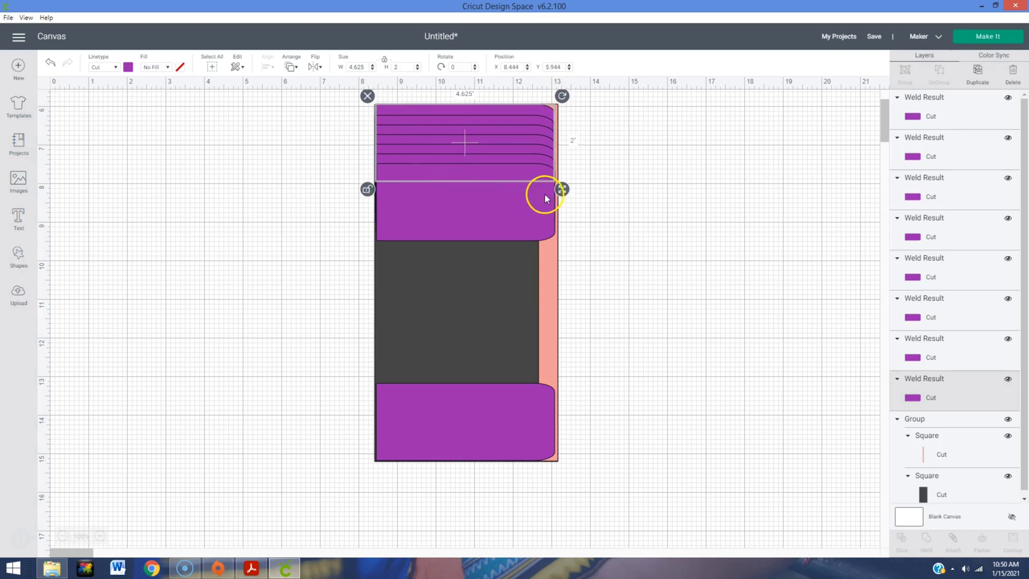
click(638, 199)
drag(321, 104, 474, 376)
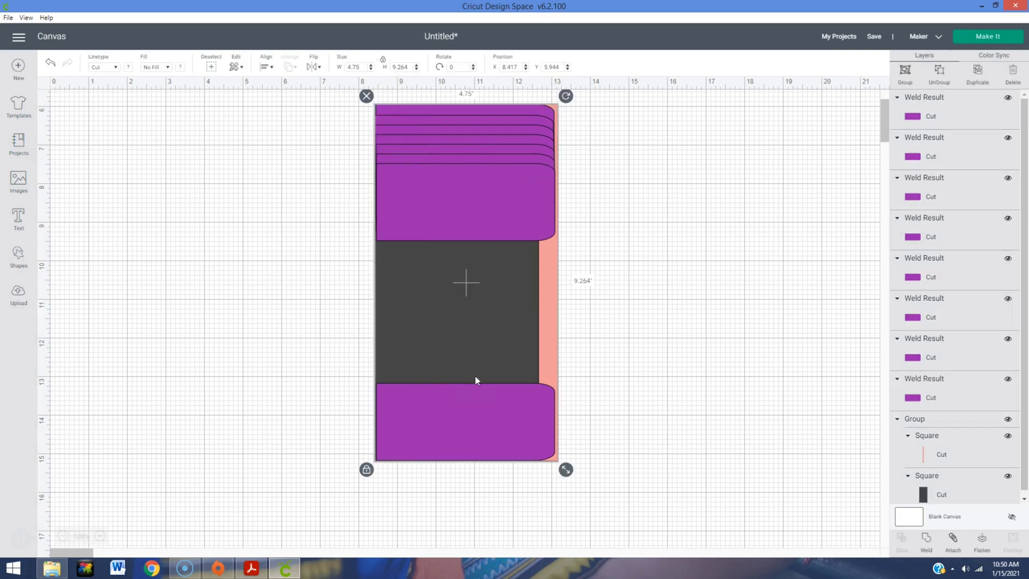
click(275, 70)
click(308, 208)
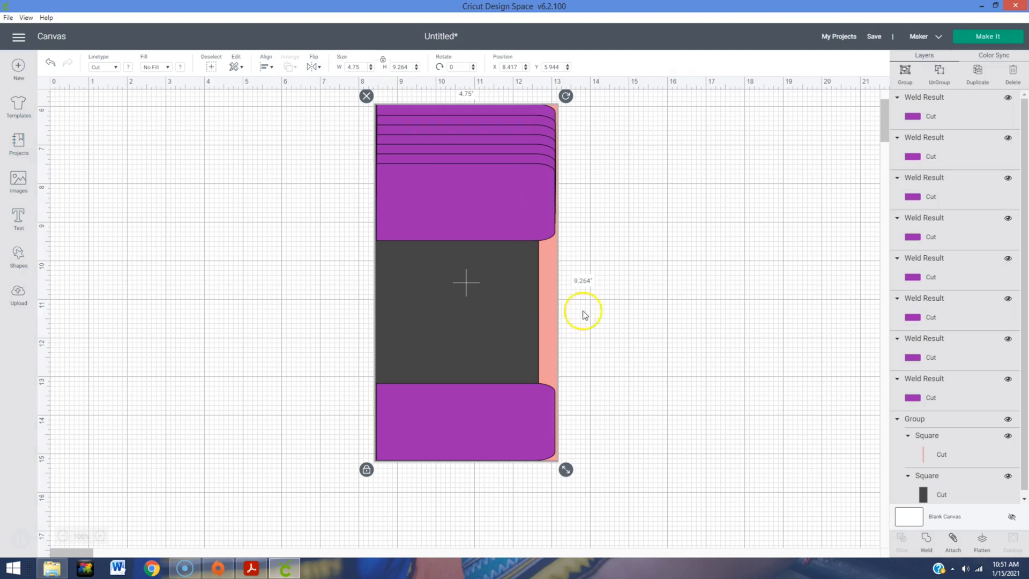
Spread the remaining purple flaps down the tall rectangle so they overlap like steps between its top and bottom edges
drag(498, 231, 477, 351)
mouse_move(468, 205)
mouse_down()
mouse_move(464, 278)
mouse_move(480, 191)
mouse_move(477, 211)
mouse_up()
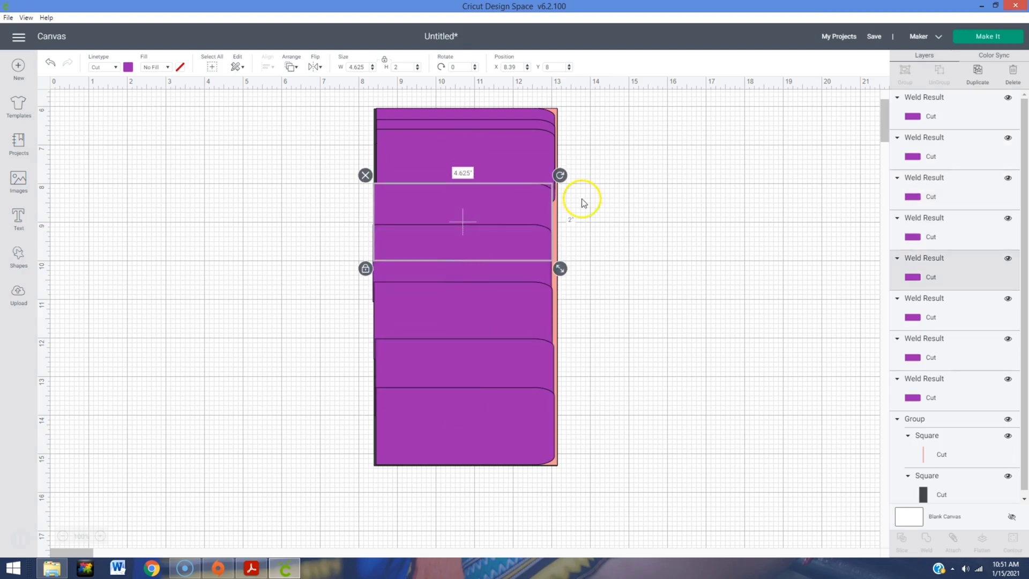
scroll(584, 203, up, 4)
click(472, 316)
mouse_move(471, 294)
mouse_down()
mouse_move(479, 300)
mouse_move(475, 291)
mouse_up()
scroll(625, 268, down, 3)
Select all the spread flaps together with the rectangle group and align their left edges
click(632, 155)
scroll(592, 266, up, 1)
drag(280, 161, 563, 528)
click(265, 66)
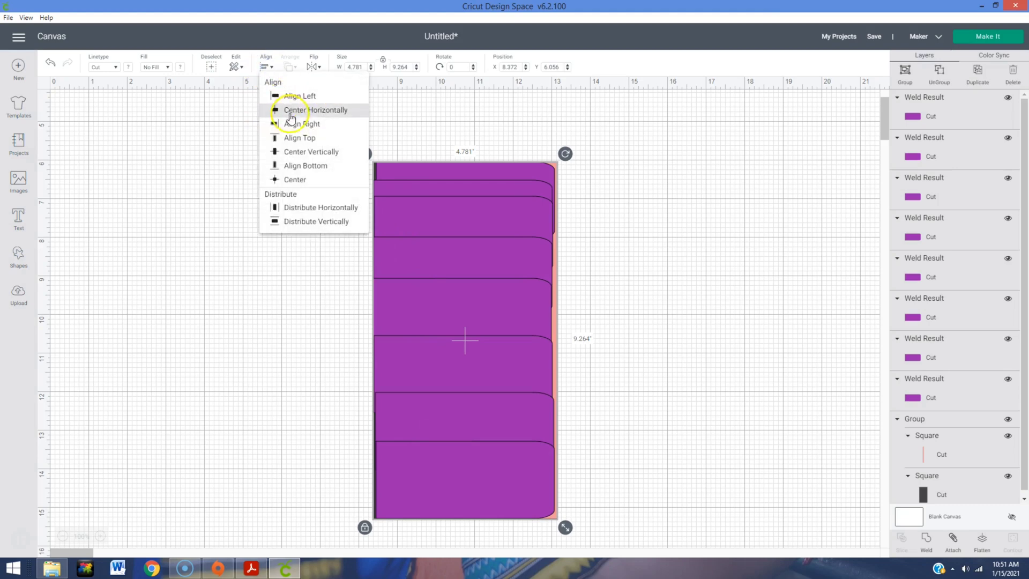
click(299, 108)
click(704, 256)
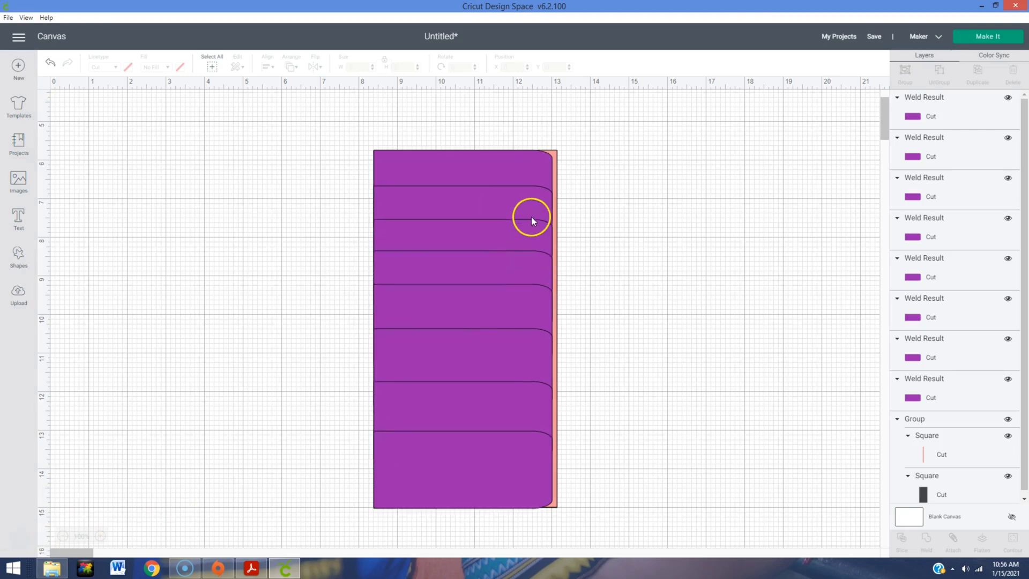
Place a green copy of the bottom purple flap in the empty canvas area left of the divider
click(17, 221)
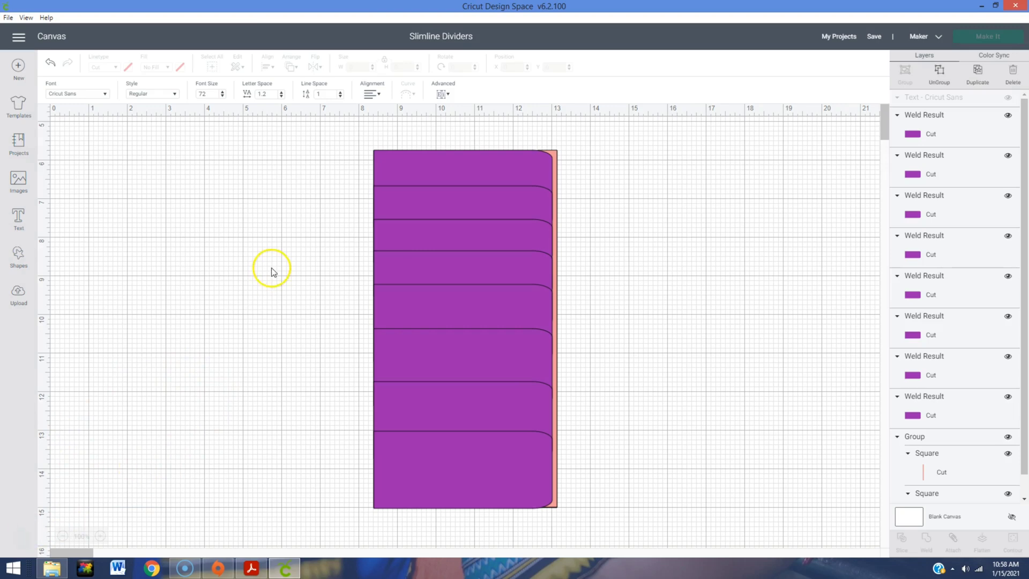
click(461, 451)
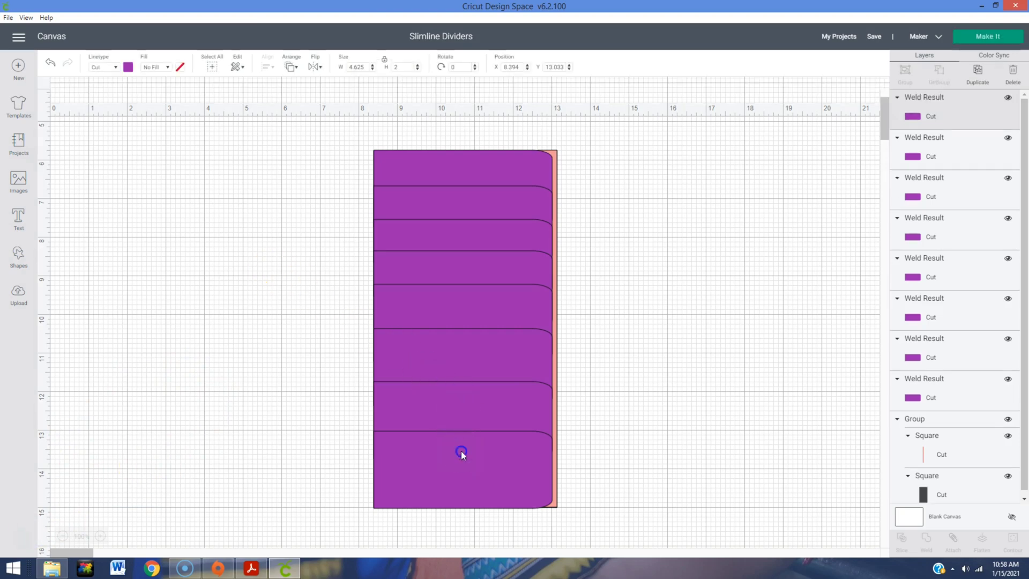
click(984, 76)
drag(520, 465, 203, 289)
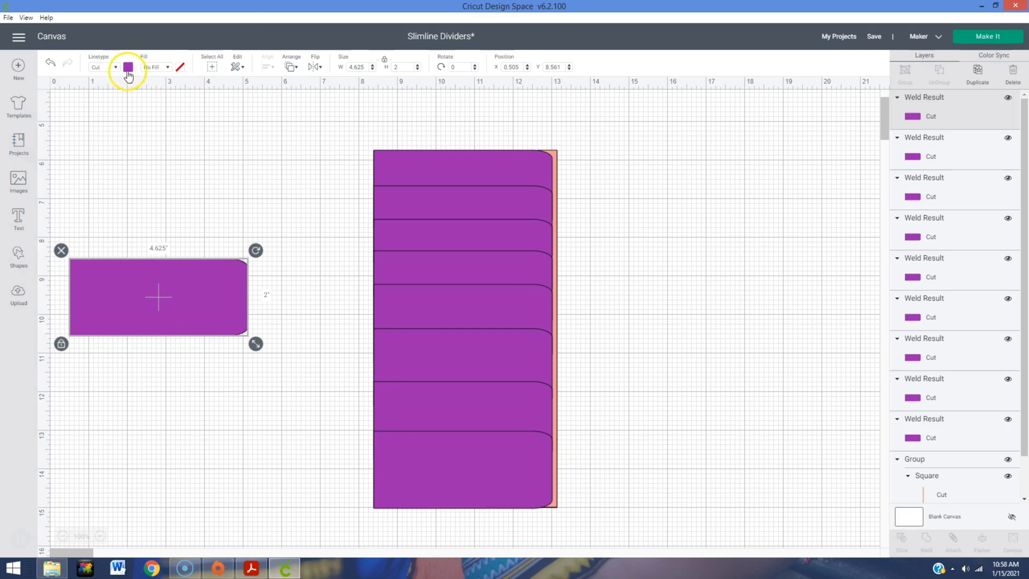
click(127, 68)
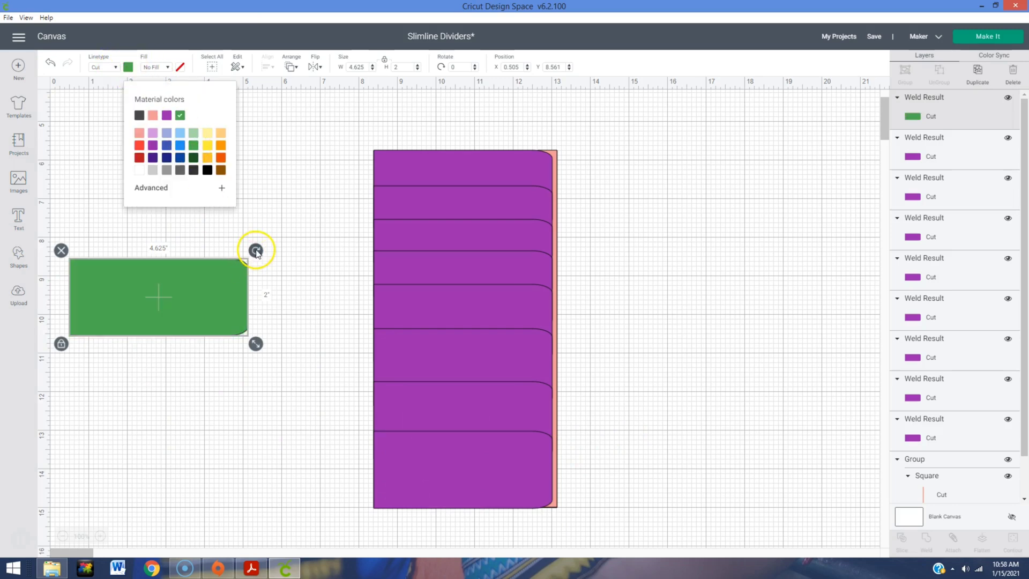
click(207, 291)
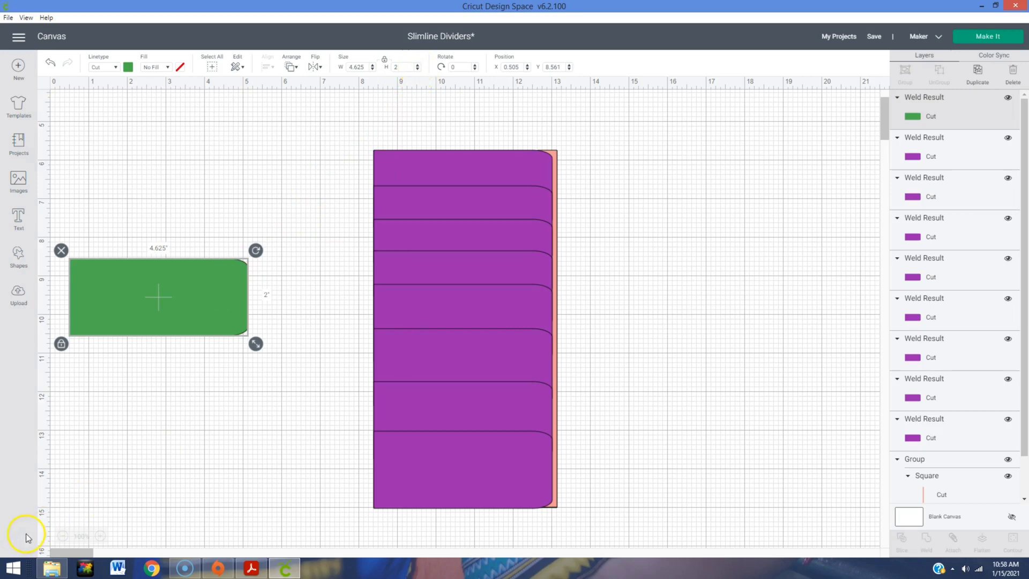
Duplicate the green flap twice and stagger the copies above the original
click(92, 397)
click(179, 322)
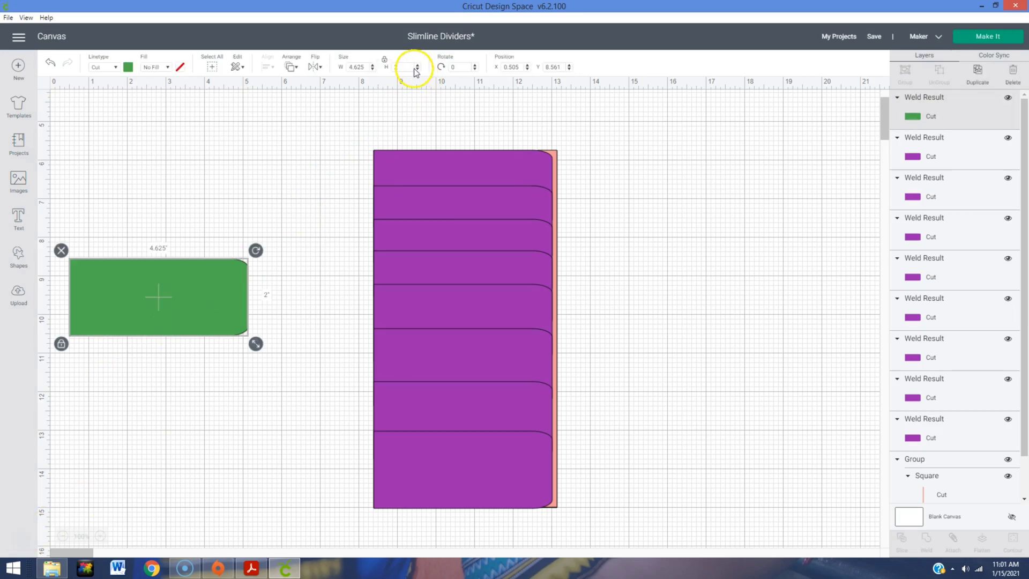
click(977, 75)
click(977, 75)
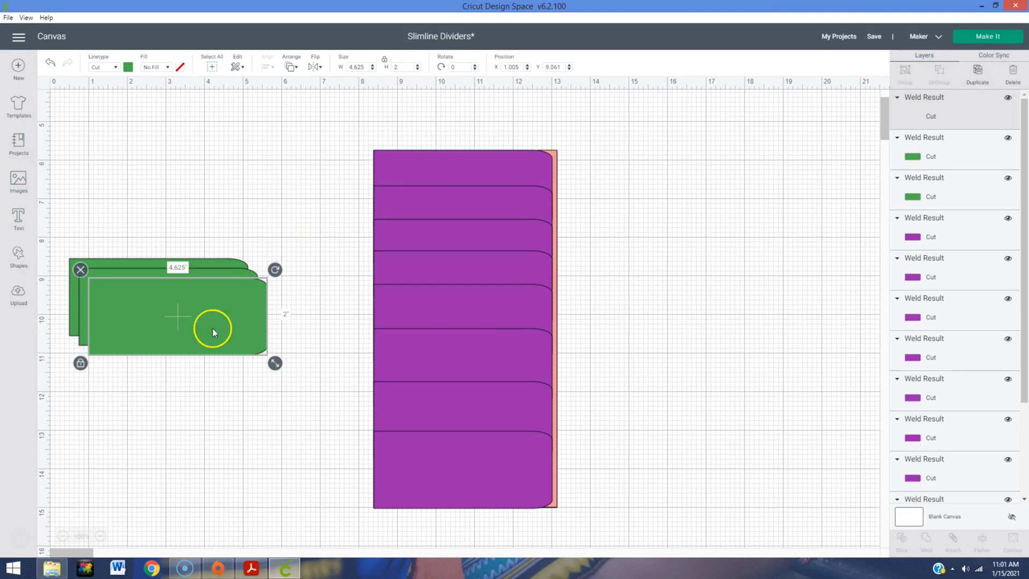
drag(212, 327, 261, 165)
drag(216, 306, 239, 222)
Try setting the topmost green flap's height to 3 inches with its proportions locked, and undo the resize
click(295, 153)
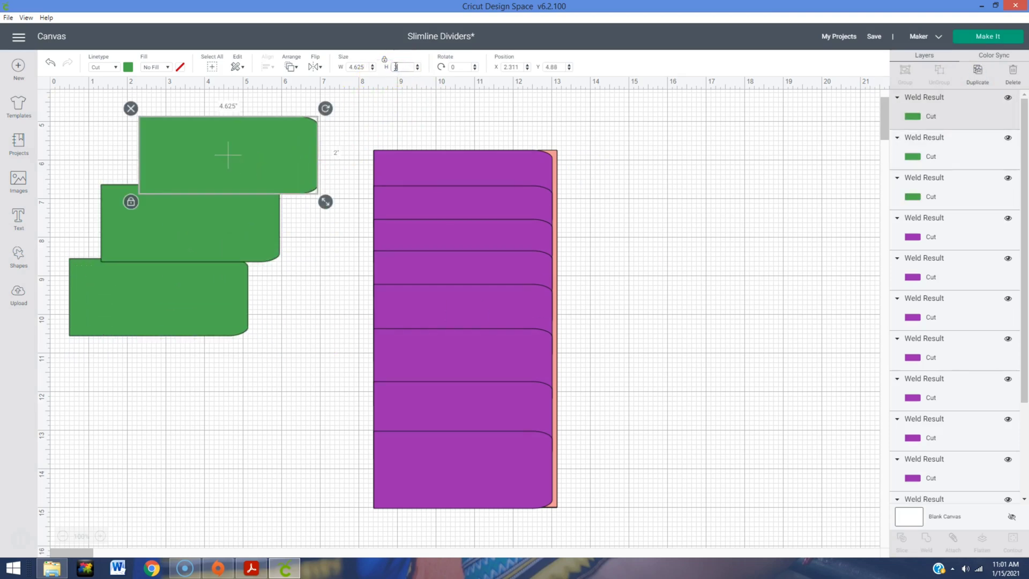
text(3)
key(Return)
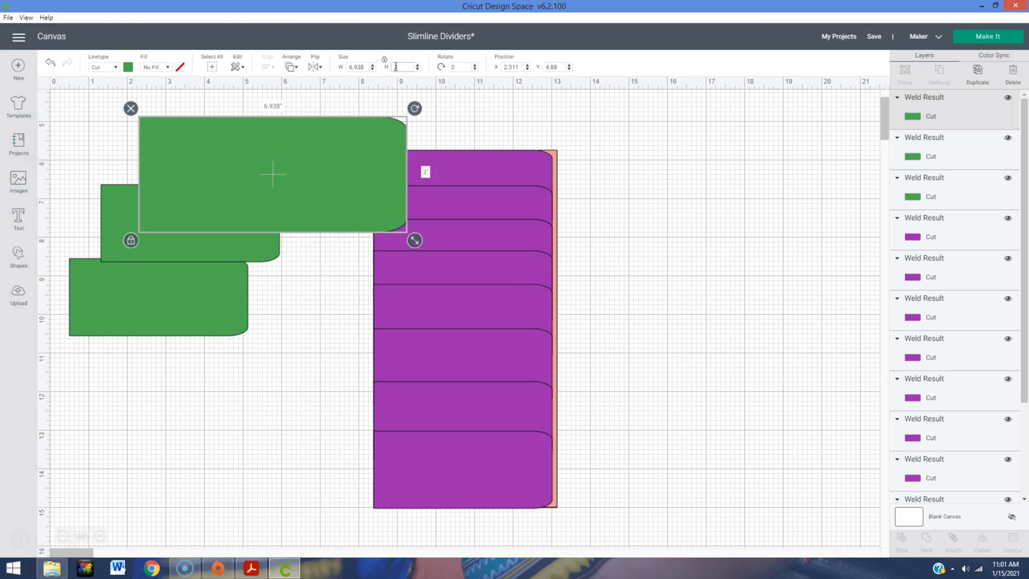
click(51, 63)
Unlock the topmost green flap's proportions and set its height to 3 inches
click(314, 128)
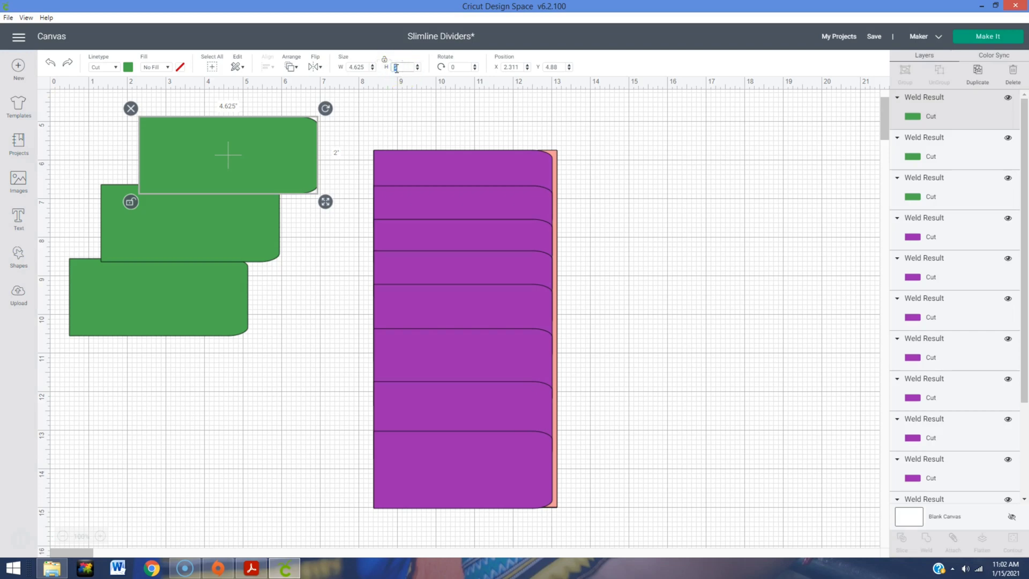
text(3)
key(Return)
Rotate the 3-inch-high green flap about 90 degrees clockwise and place it over the lower left of the purple flaps
drag(225, 145, 387, 242)
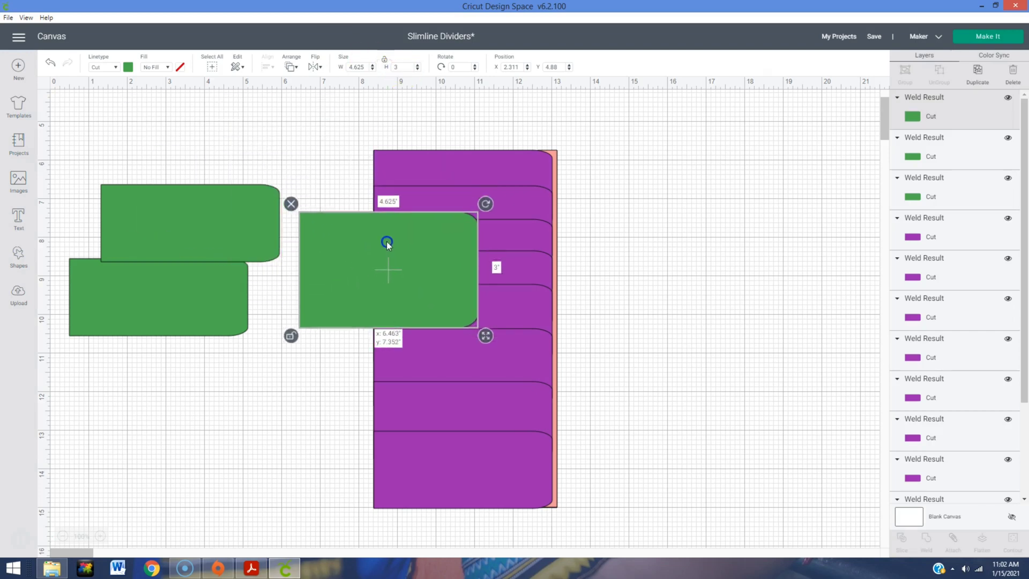
drag(488, 206, 473, 398)
drag(407, 300, 448, 461)
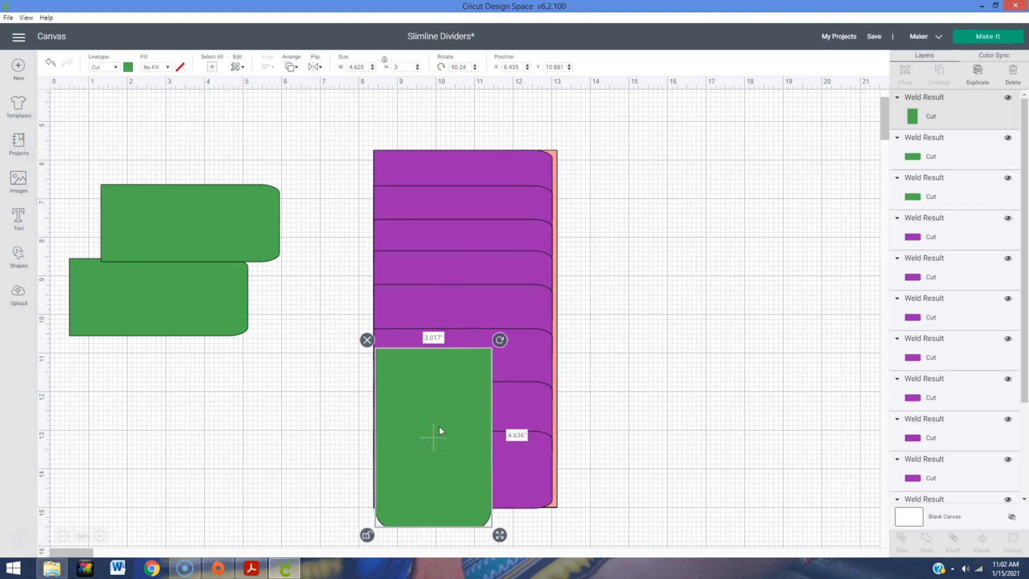
Fine-tune the rotated green flap to 4.593 by 3 inches and move it to the empty canvas right of the purple flaps
click(419, 66)
click(418, 66)
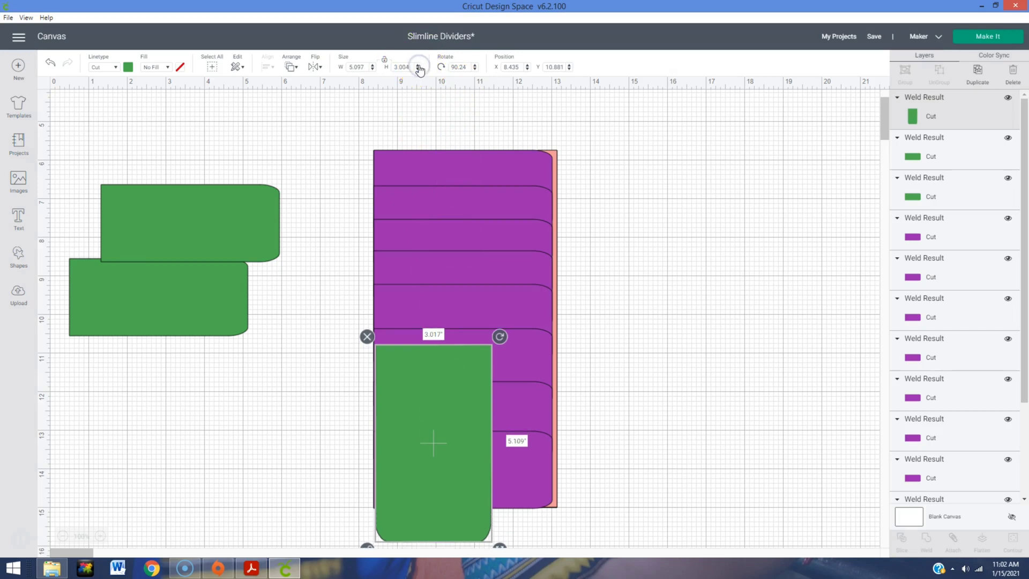
click(418, 69)
click(418, 69)
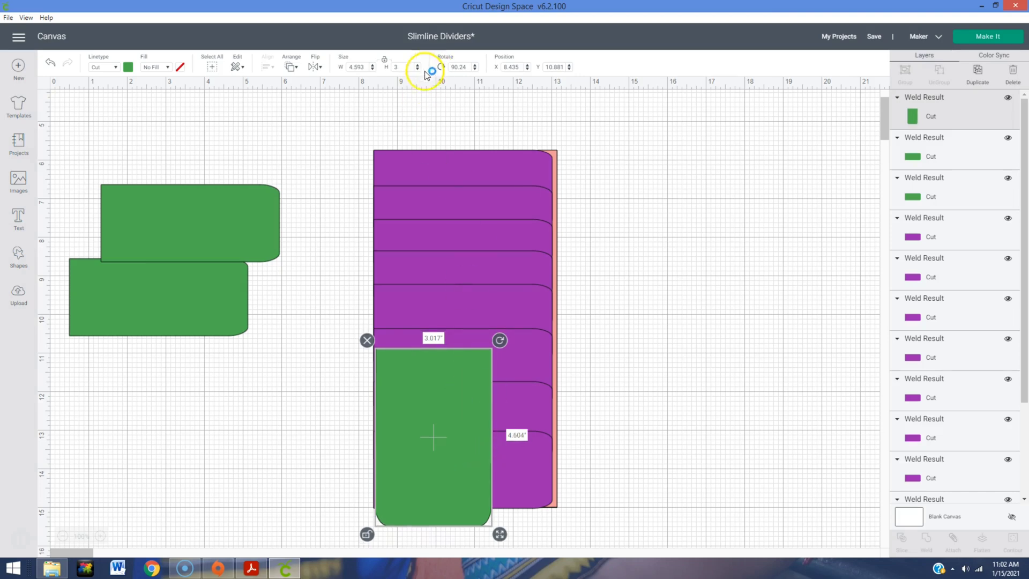
drag(443, 394, 687, 379)
Rotate the lower of the two remaining green flaps to 90 degrees and place it over the lower left of the purple flaps
click(211, 226)
drag(204, 284, 200, 350)
drag(251, 316, 198, 459)
click(475, 69)
click(460, 68)
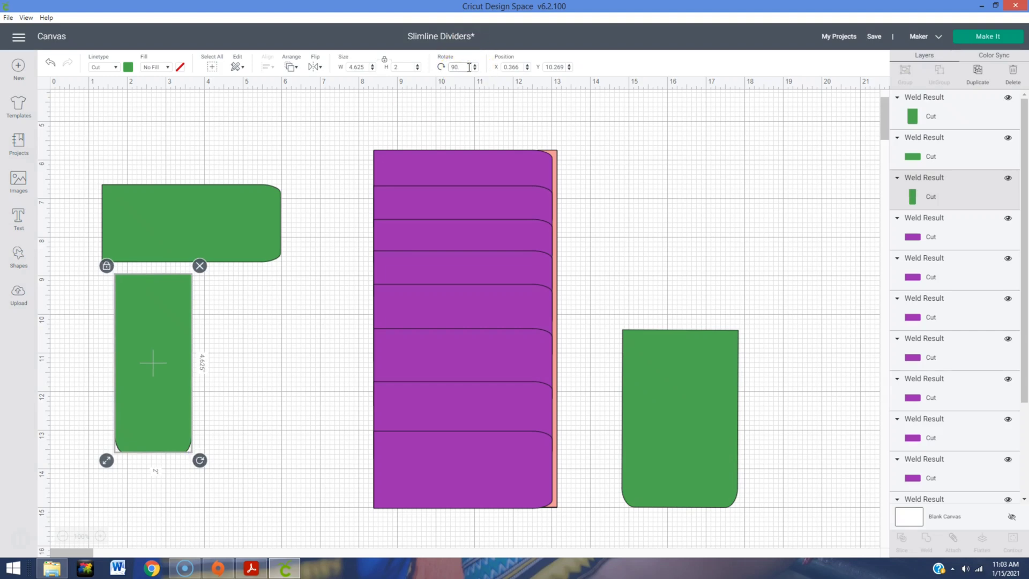
drag(179, 404, 437, 469)
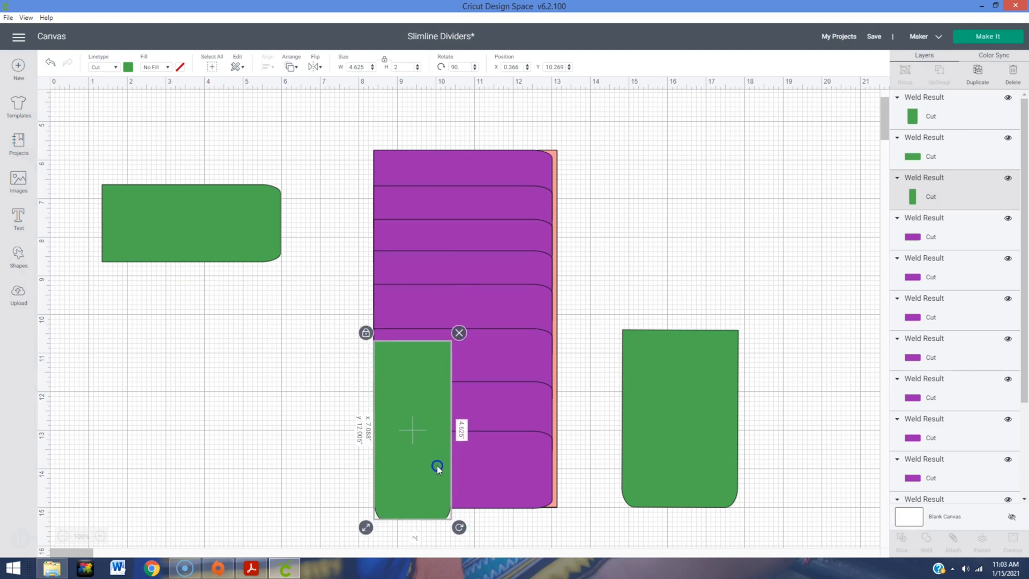
Narrow the green flap over the purple stack to 1.5 inches and line it up with the stack's left edge
click(422, 407)
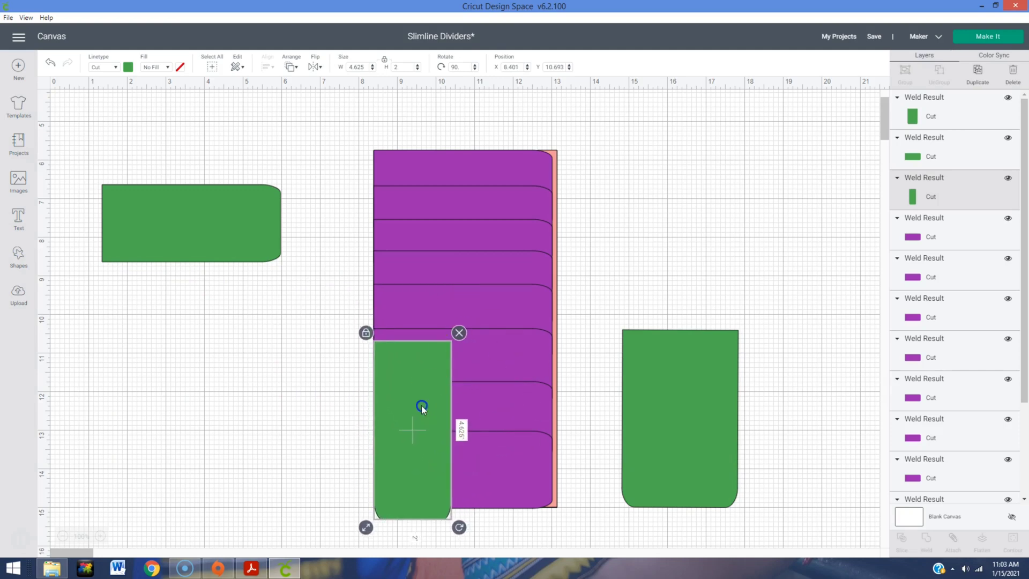
click(225, 248)
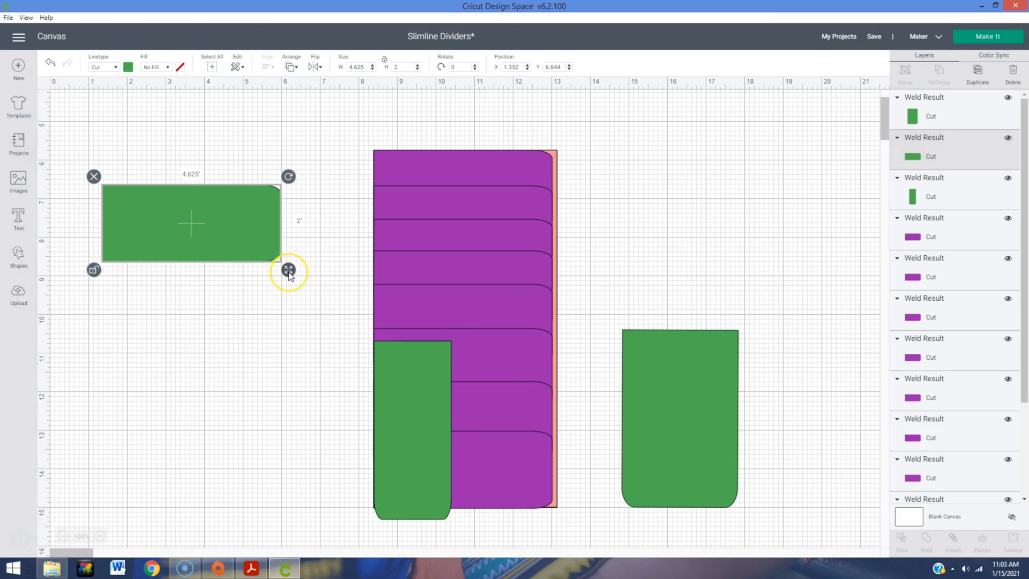
click(417, 392)
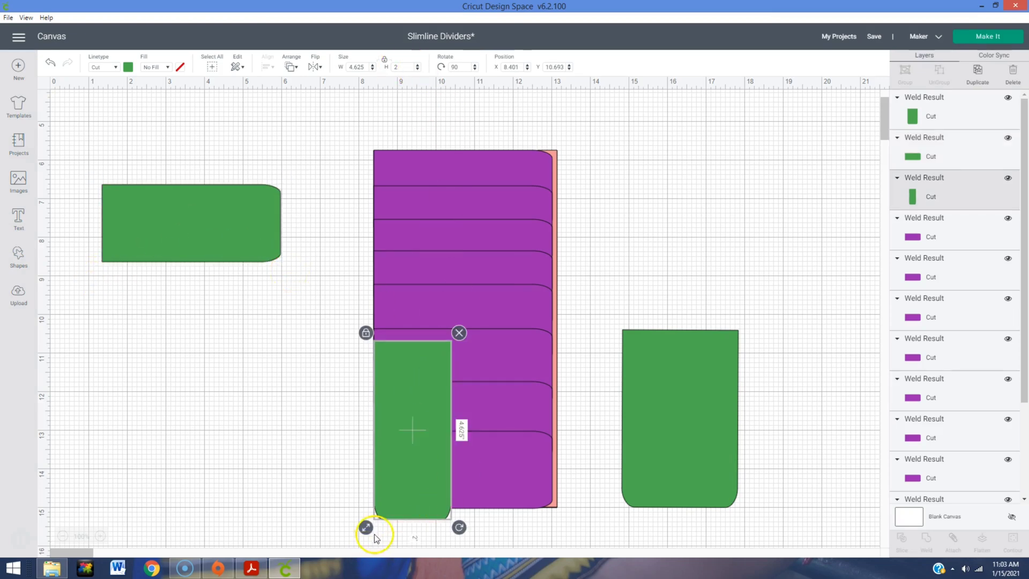
click(368, 351)
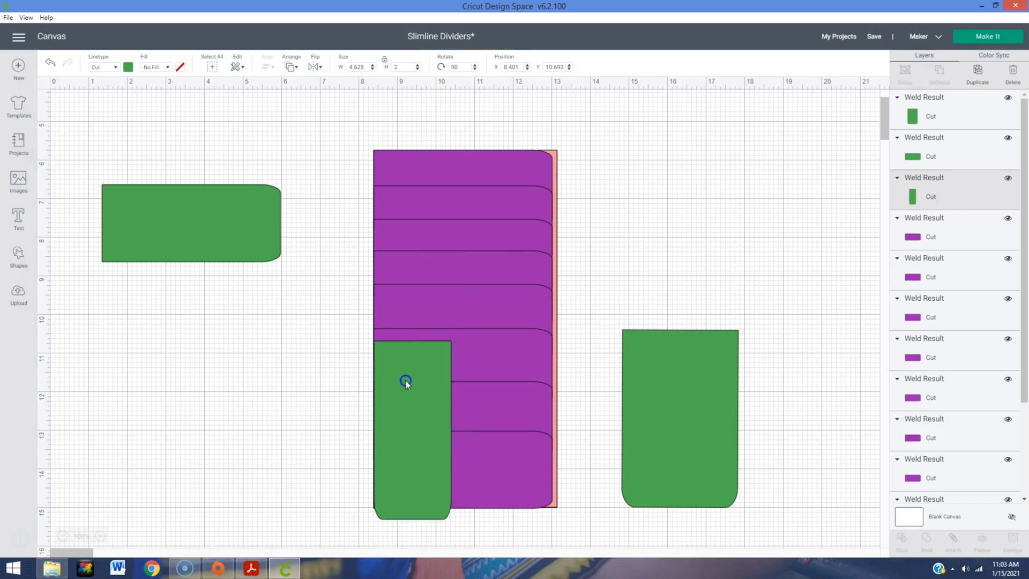
click(418, 498)
mouse_move(459, 527)
mouse_down()
mouse_move(432, 529)
mouse_move(441, 529)
mouse_up()
click(487, 532)
drag(425, 474, 425, 477)
Rotate the green flap left of the stack to 90 degrees and recolour it light blue
click(268, 200)
drag(290, 175, 245, 323)
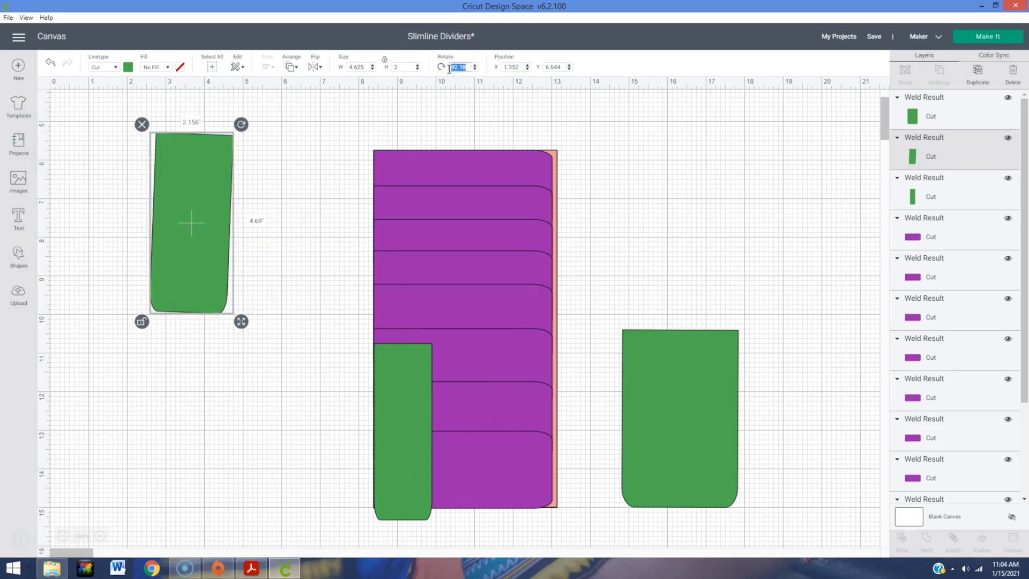
key(Return)
click(128, 67)
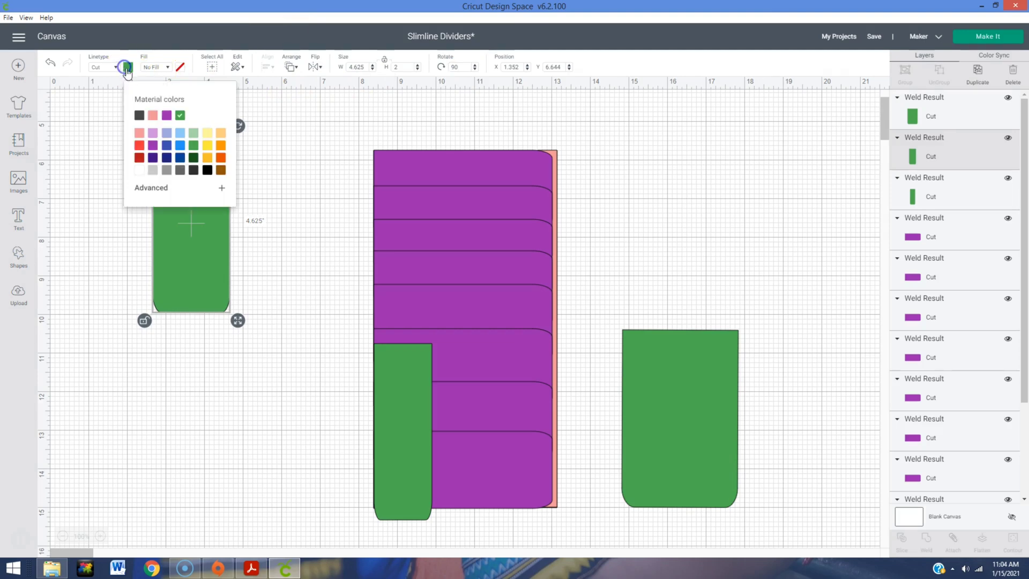
click(179, 141)
Place the light blue flap over the lower left of the purple stack and widen it to 3 inches
drag(204, 241, 427, 452)
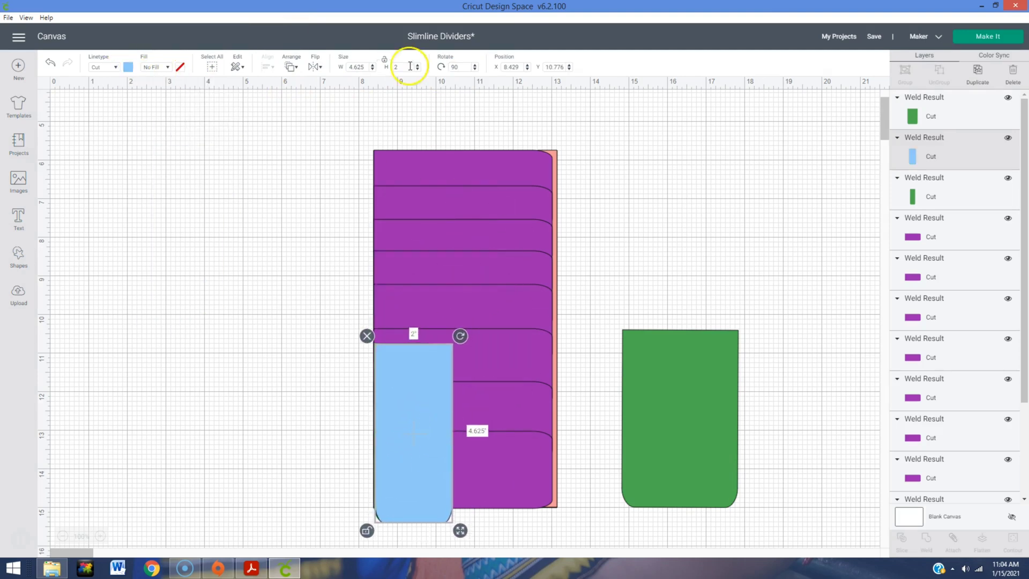
drag(460, 531, 500, 529)
Shift the large green flap slightly on the empty canvas and bring the 1.5-inch green flap to the front
click(664, 433)
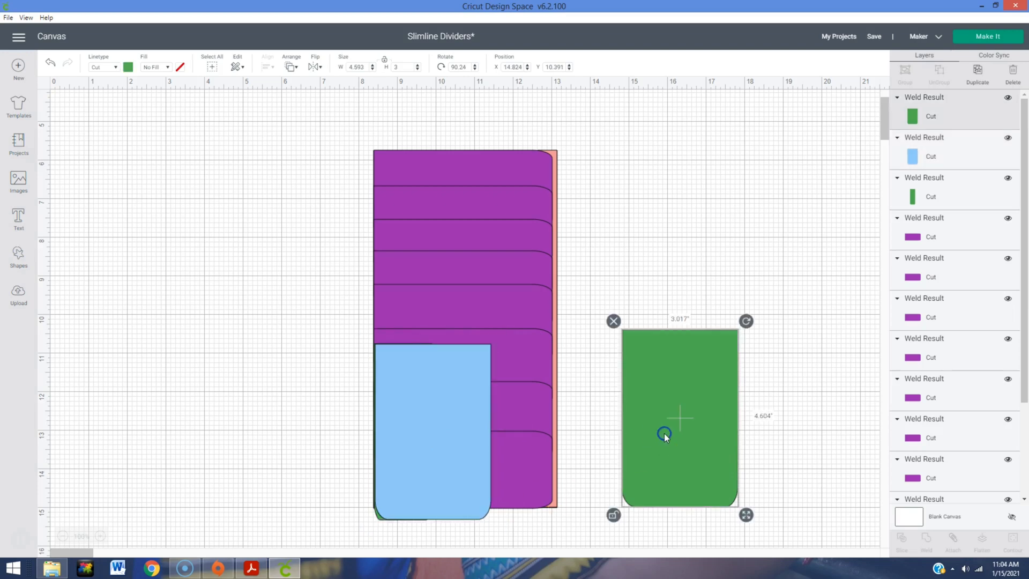
mouse_move(685, 472)
mouse_down()
mouse_move(612, 485)
mouse_move(682, 466)
mouse_up()
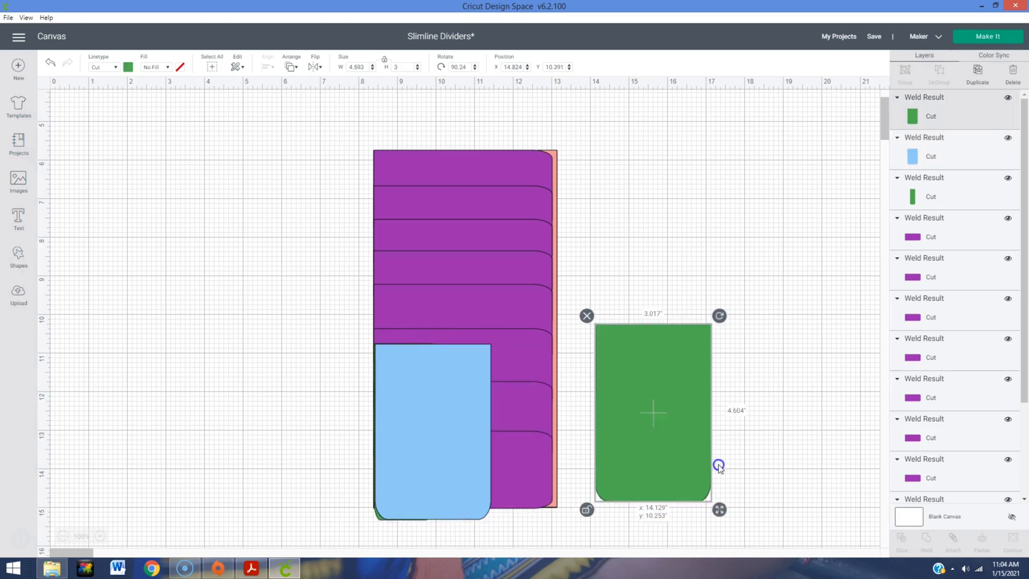
click(380, 518)
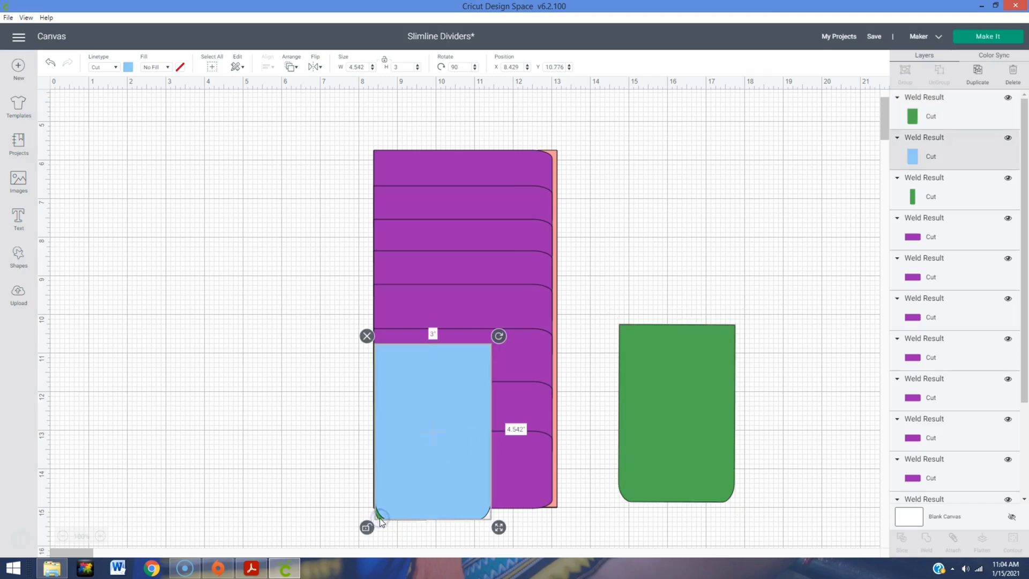
click(975, 182)
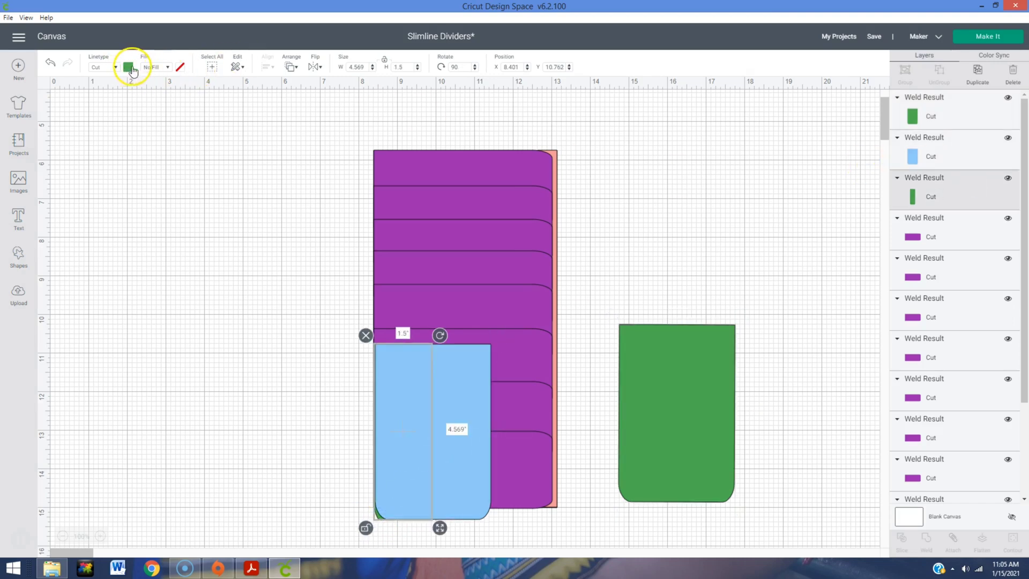
click(290, 67)
click(321, 123)
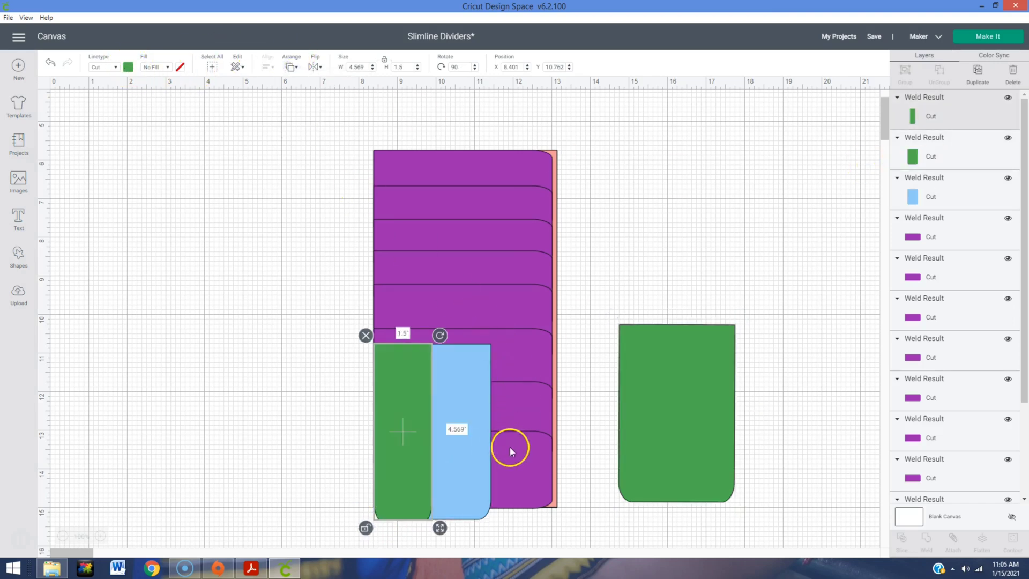
Widen the large green flap to about 3.95 inches and place it over the lower left of the purple stack
click(692, 466)
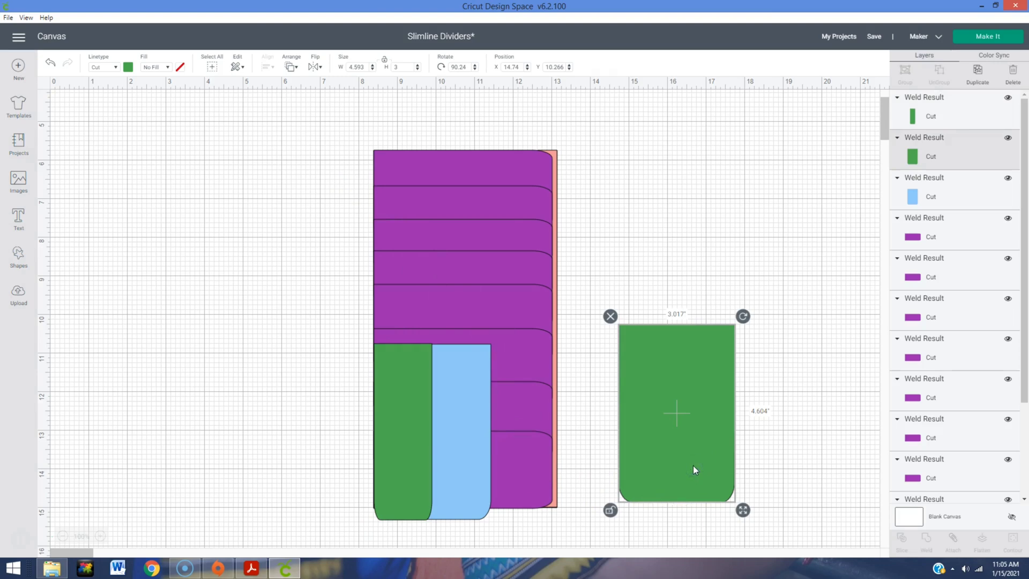
drag(743, 510, 781, 510)
drag(720, 426, 474, 446)
Move the large green flap one layer back behind the light blue flap and recolour it light orange
click(290, 66)
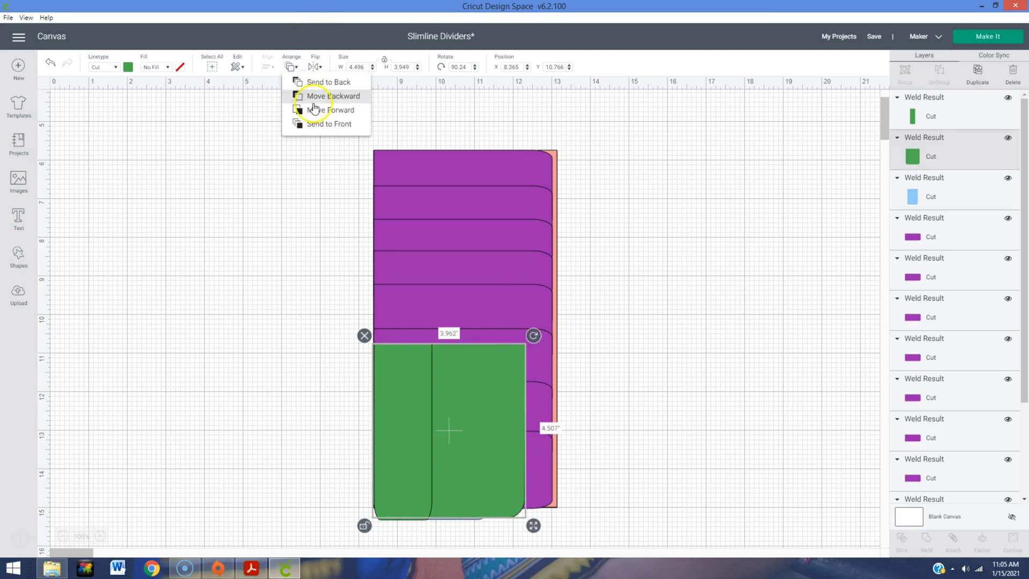
click(323, 96)
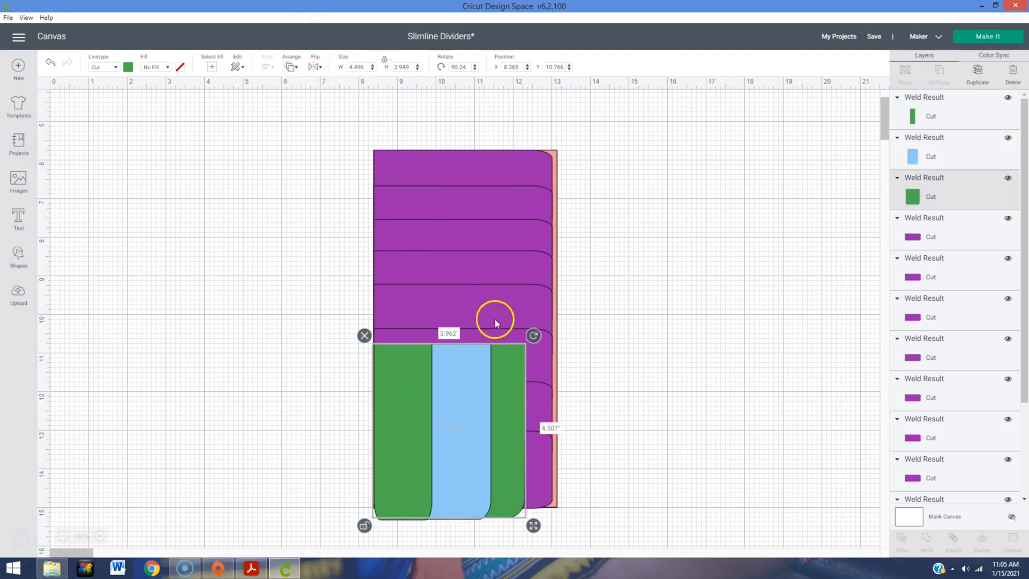
click(128, 66)
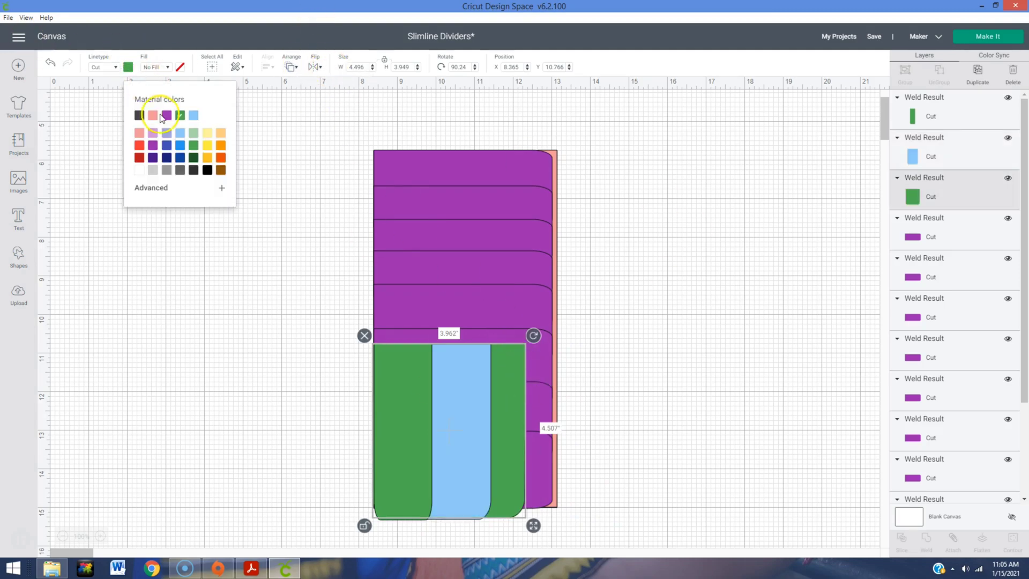
click(218, 137)
click(668, 332)
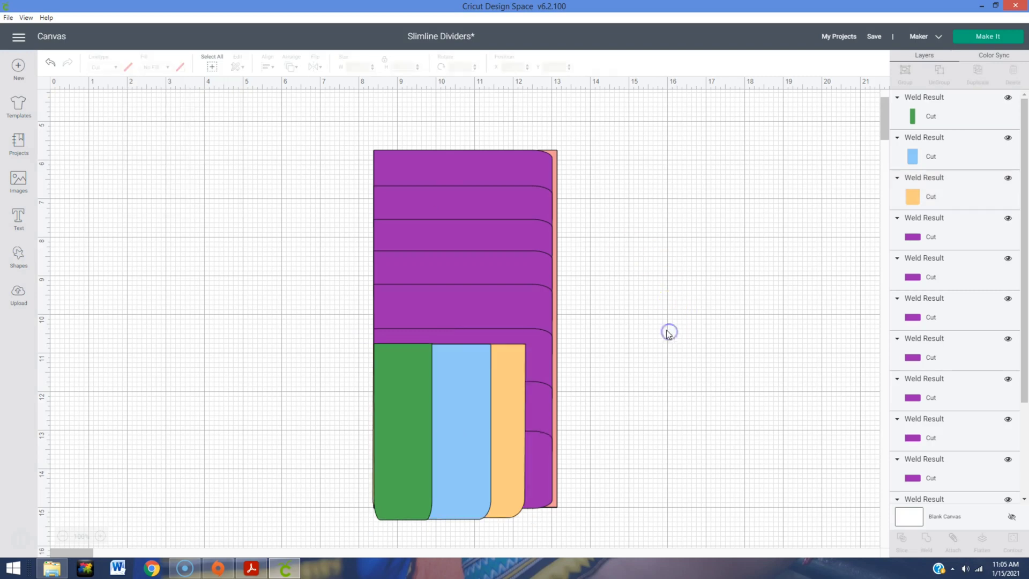
Widen the light orange flap to about 4.58 inches and align it with the width of the purple flaps
click(518, 389)
drag(535, 518, 558, 516)
drag(526, 475, 527, 485)
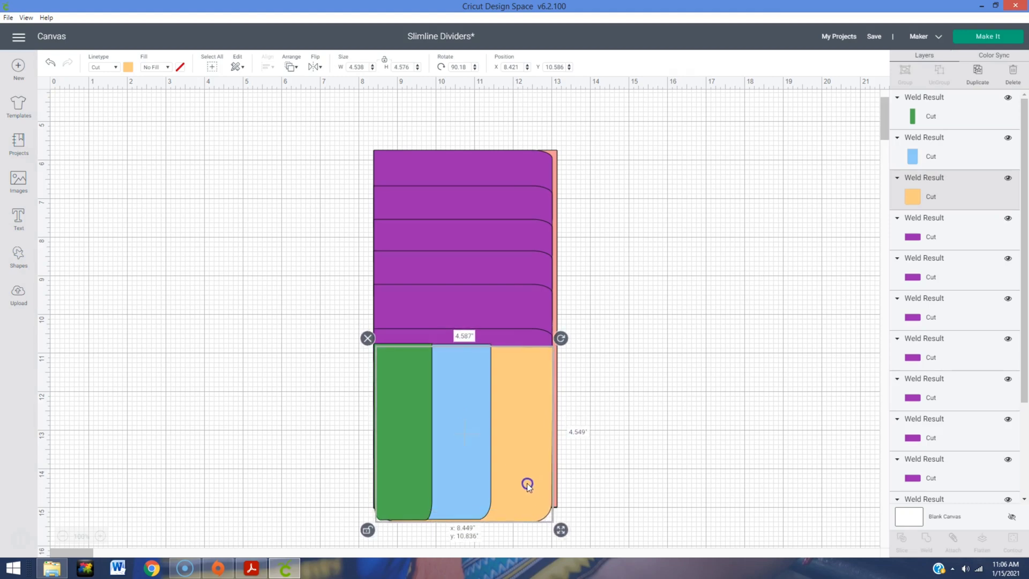
Widen the light blue flap to 3.25 inches and line up the narrow green flap with it along the bottom edge
click(481, 455)
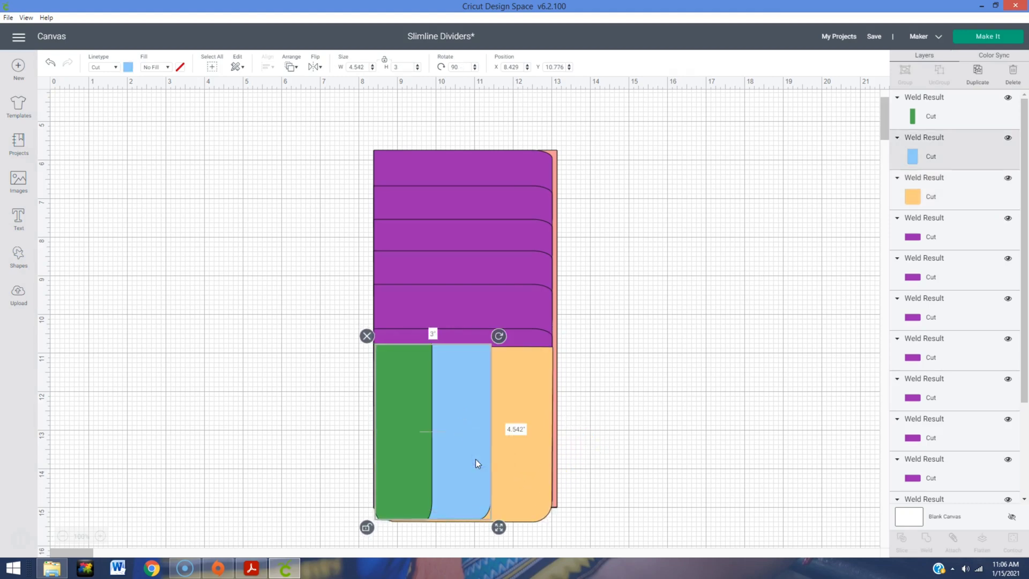
drag(500, 531, 511, 533)
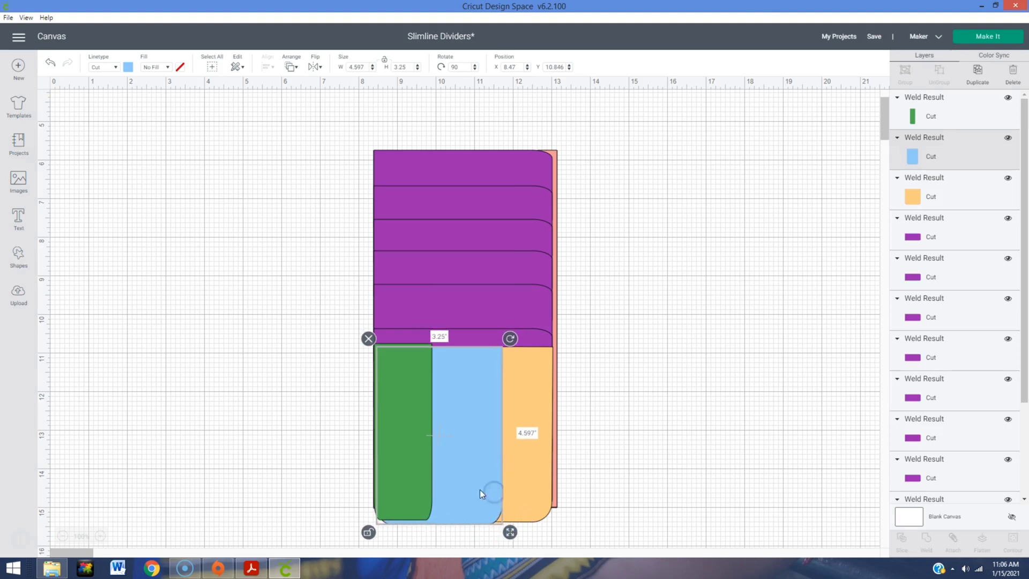
click(425, 496)
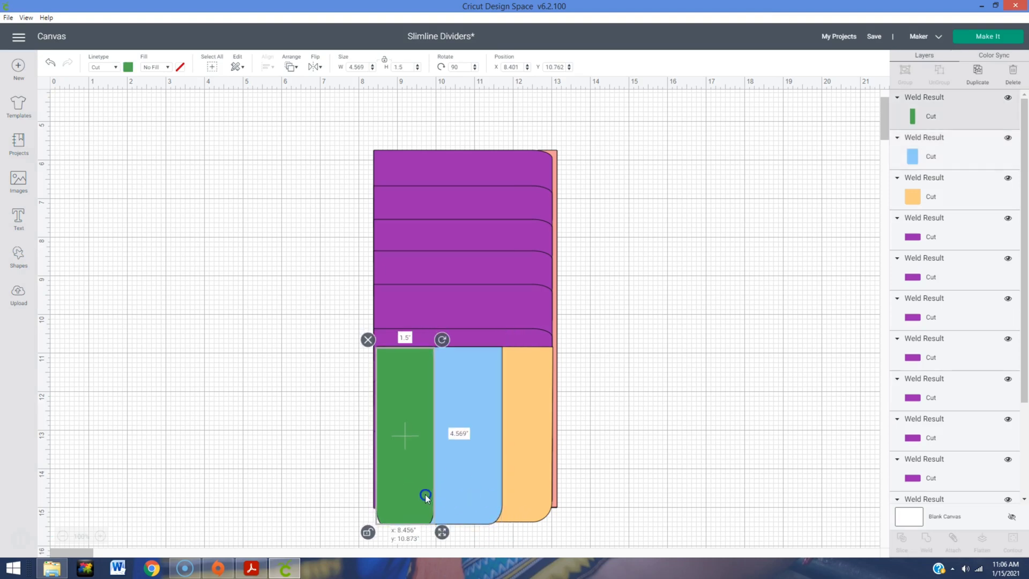
Select the green, light blue and light orange flaps together and align their bottom edges
shift+click(960, 134)
shift+click(955, 188)
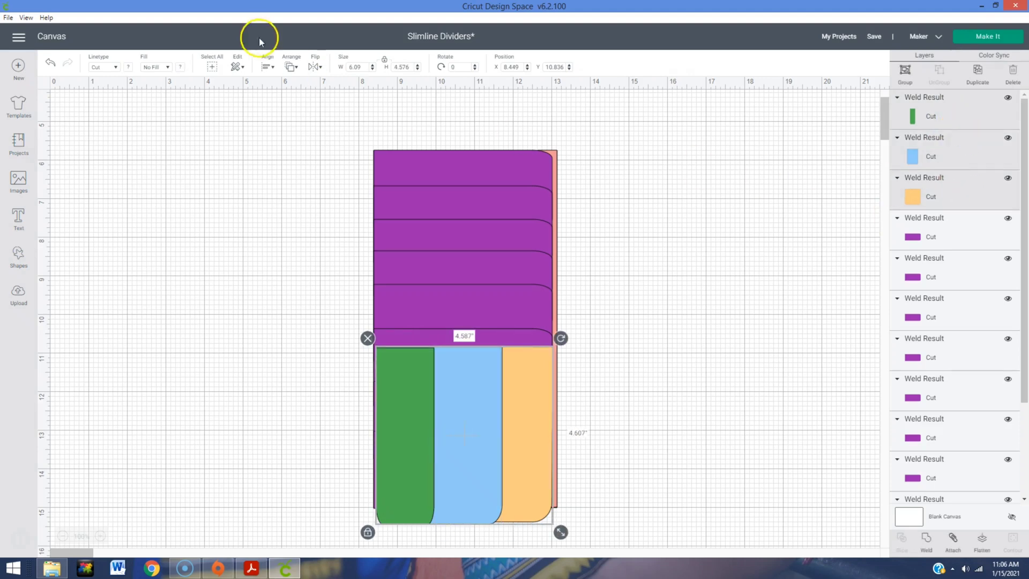
click(290, 67)
click(267, 67)
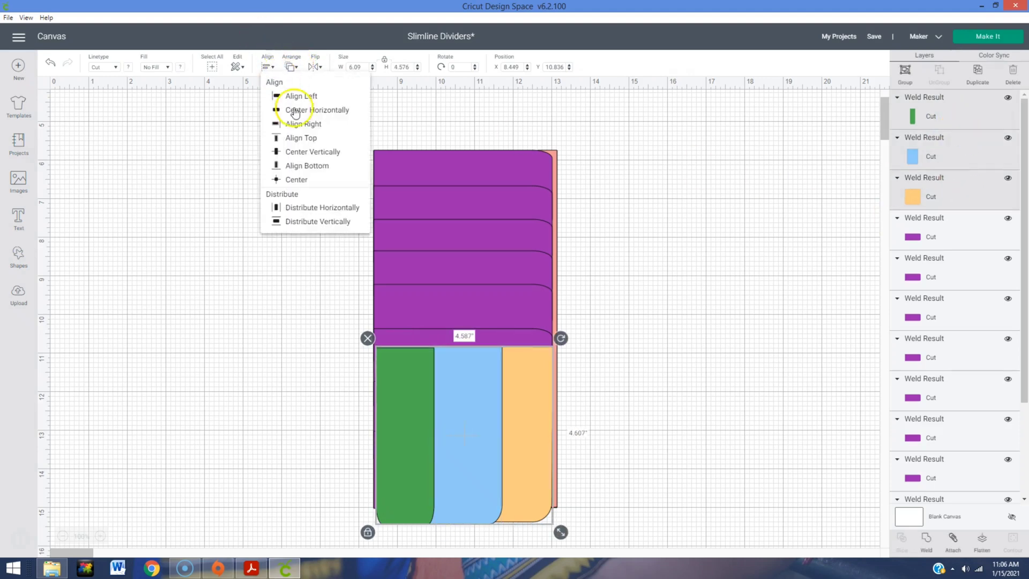
click(298, 166)
click(710, 346)
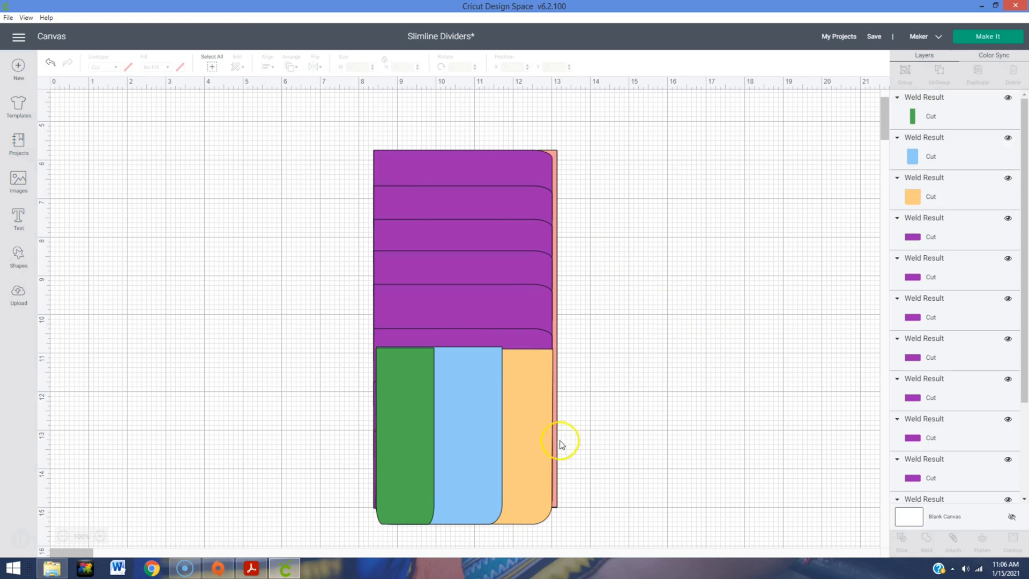
Try setting the narrow green flap's width to 4.5 inches, and undo the resize
click(517, 434)
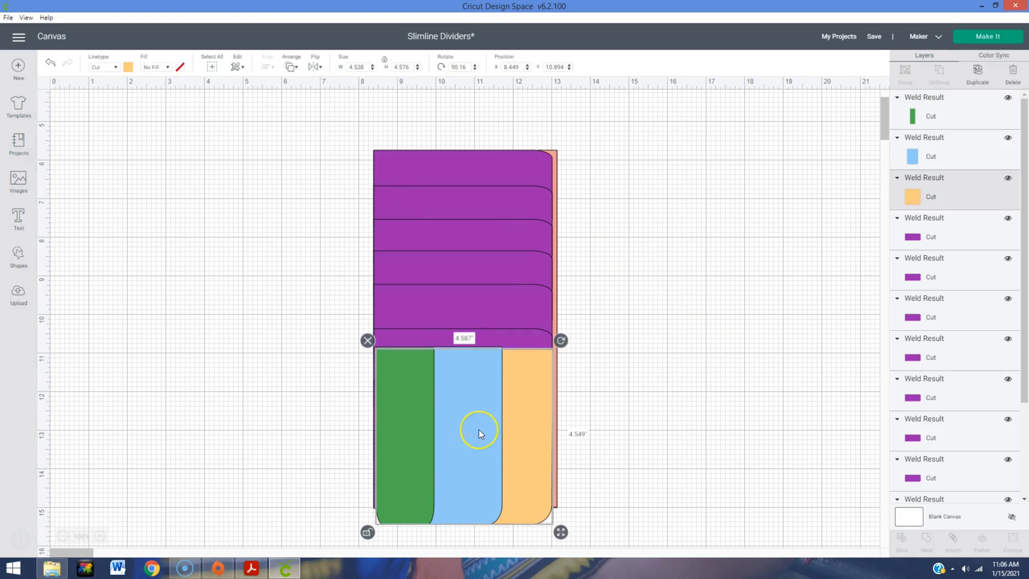
click(757, 312)
key(ctrl+z)
click(485, 421)
click(416, 427)
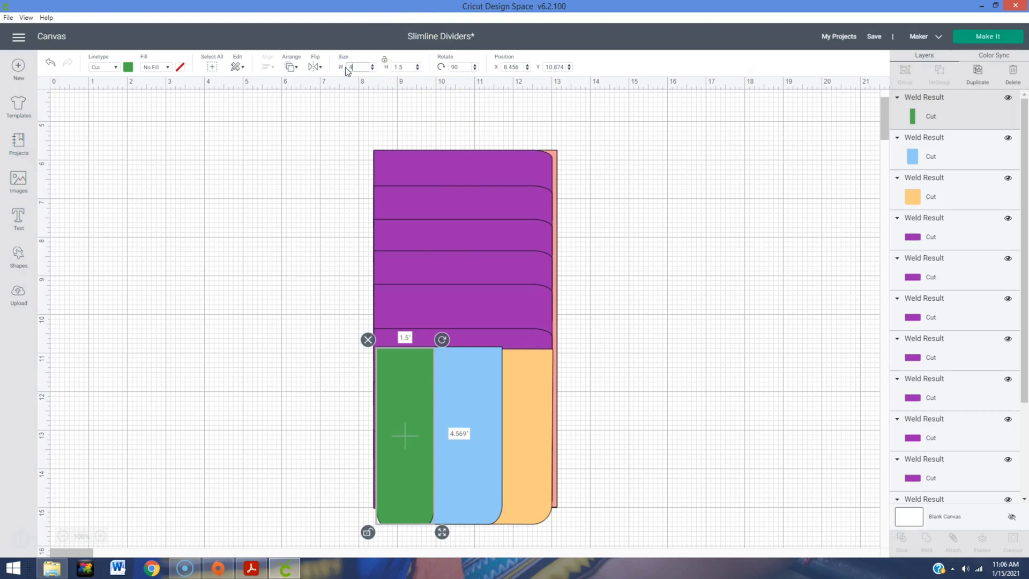
key(Return)
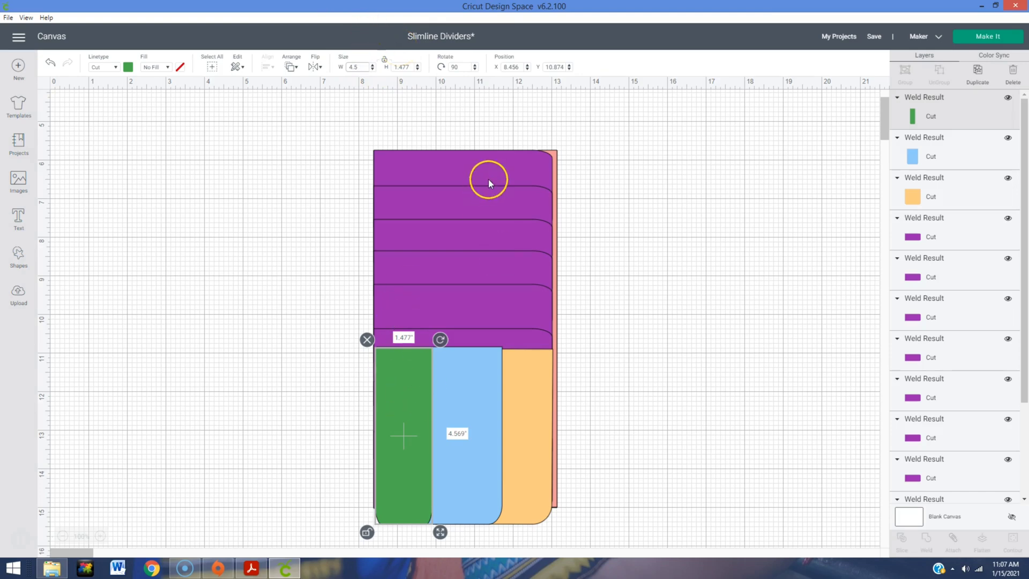
key(ctrl+z)
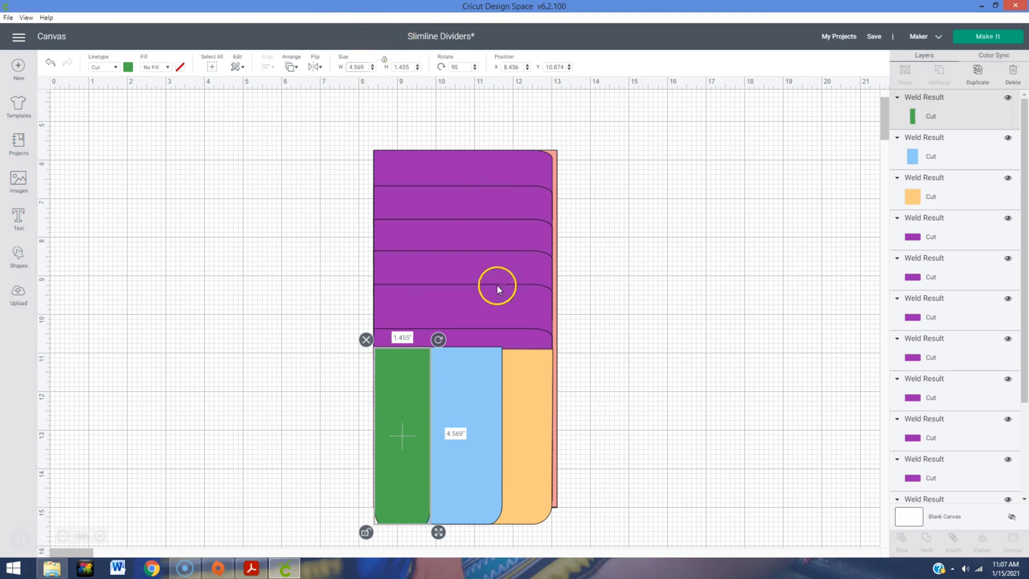
Reduce the narrow green flap's size slightly in small increments
click(467, 395)
click(409, 421)
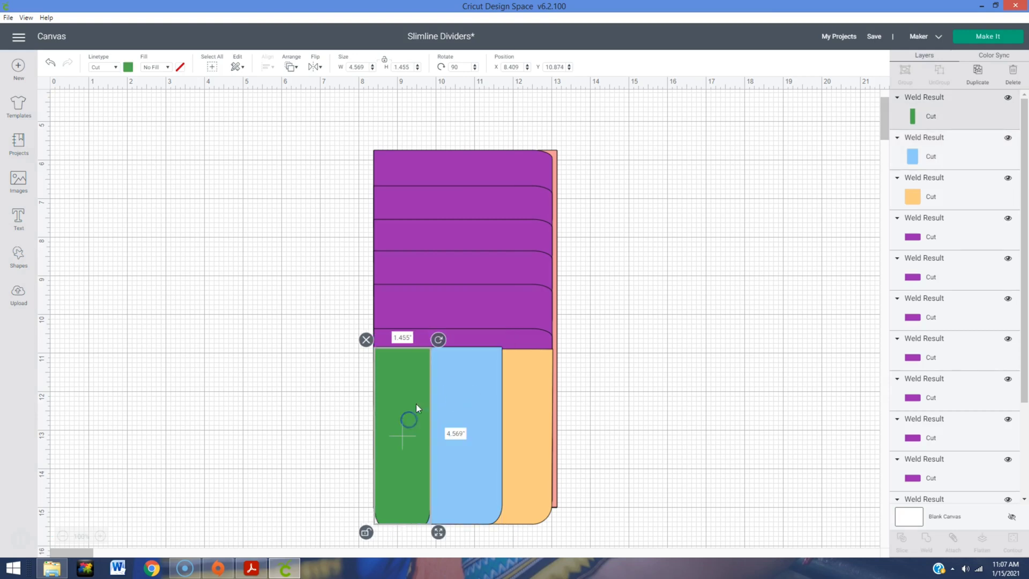
click(373, 70)
click(373, 69)
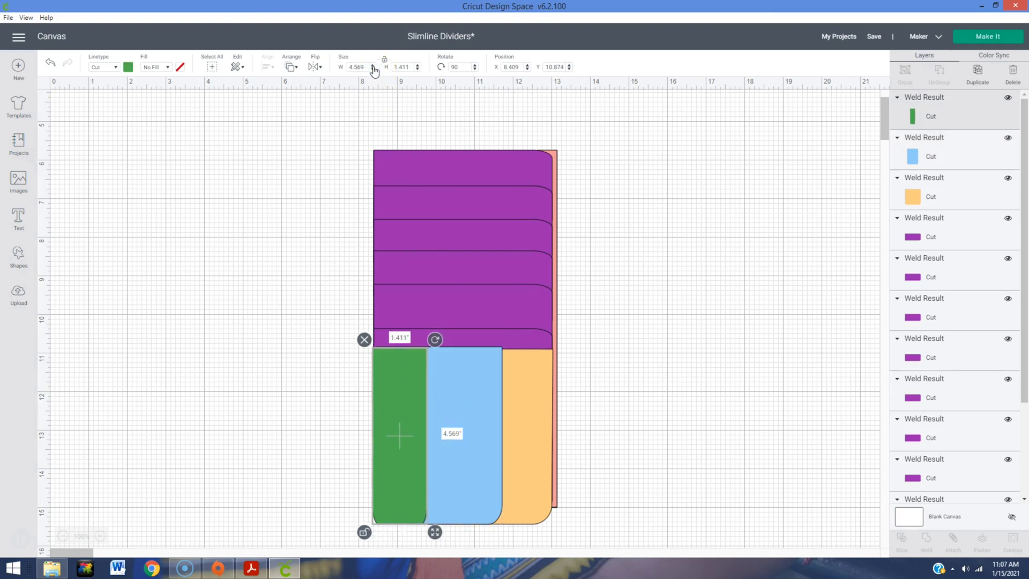
click(374, 68)
Reposition the green, light blue and light orange flaps so their outer edges line up with the left side of the purple flaps
click(627, 370)
click(414, 431)
click(483, 429)
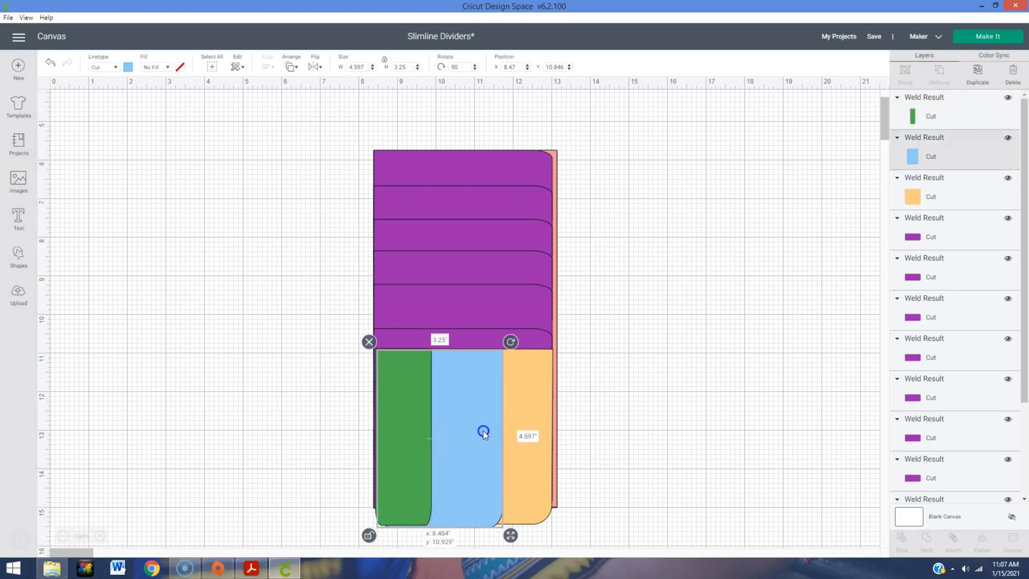
click(548, 425)
click(641, 394)
Save the project as a new copy named "Slimline Dividers"
click(881, 37)
click(893, 61)
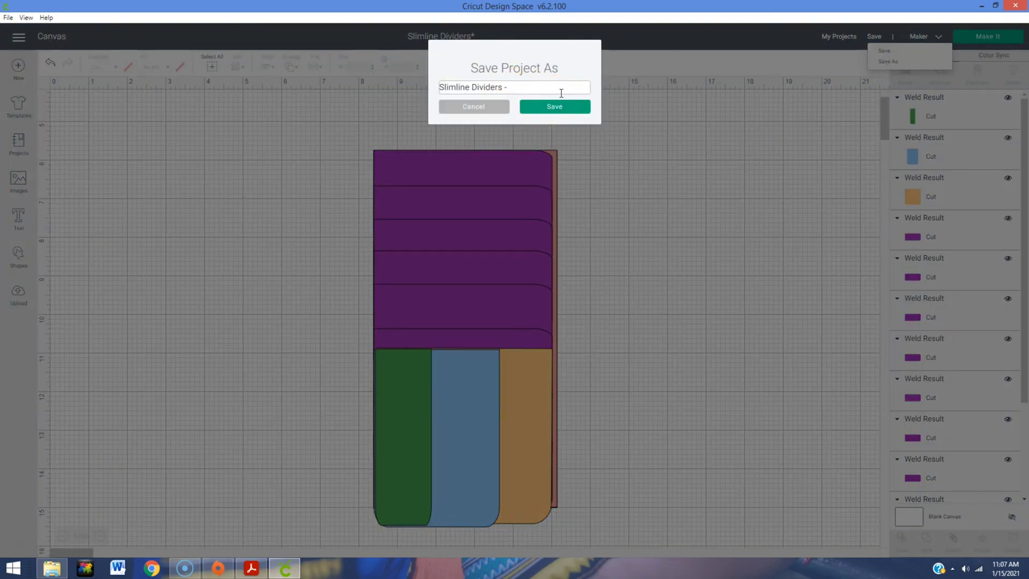
click(555, 107)
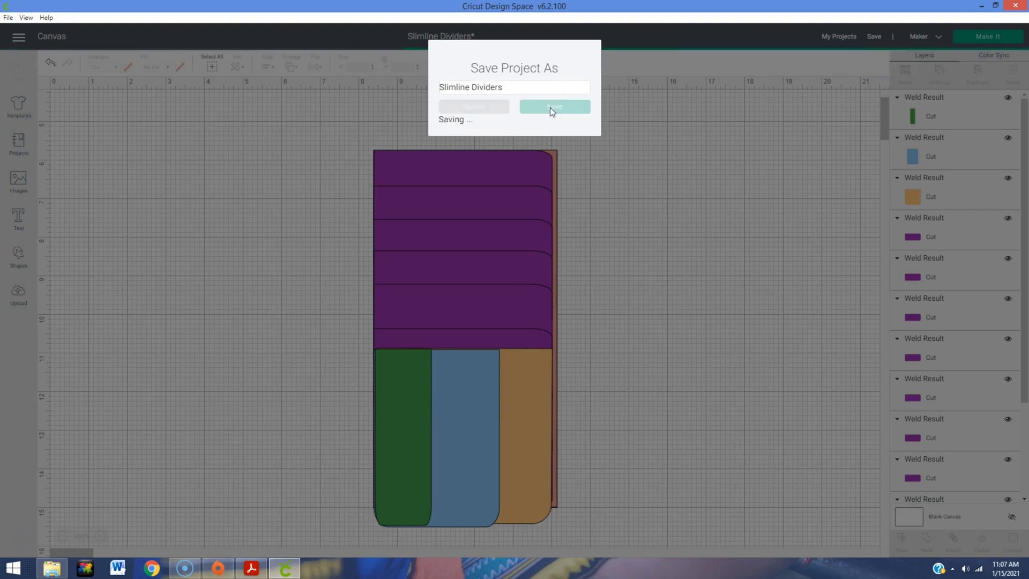
Add the text "Projects", shrink it to about 0.8 inches wide and place it at the bottom of the narrowest light orange flap
scroll(606, 379, down, 3)
scroll(616, 364, up, 4)
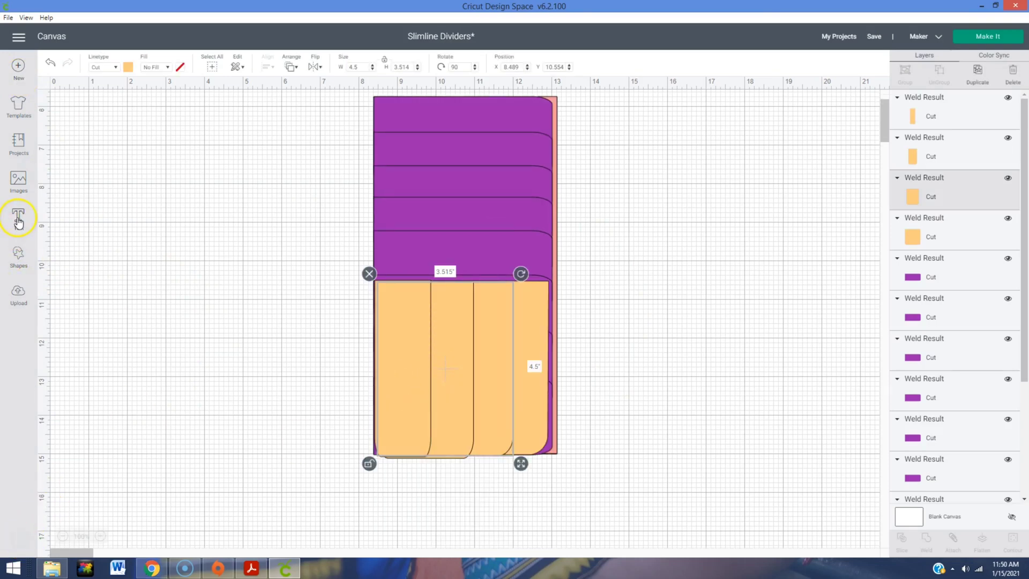
click(18, 219)
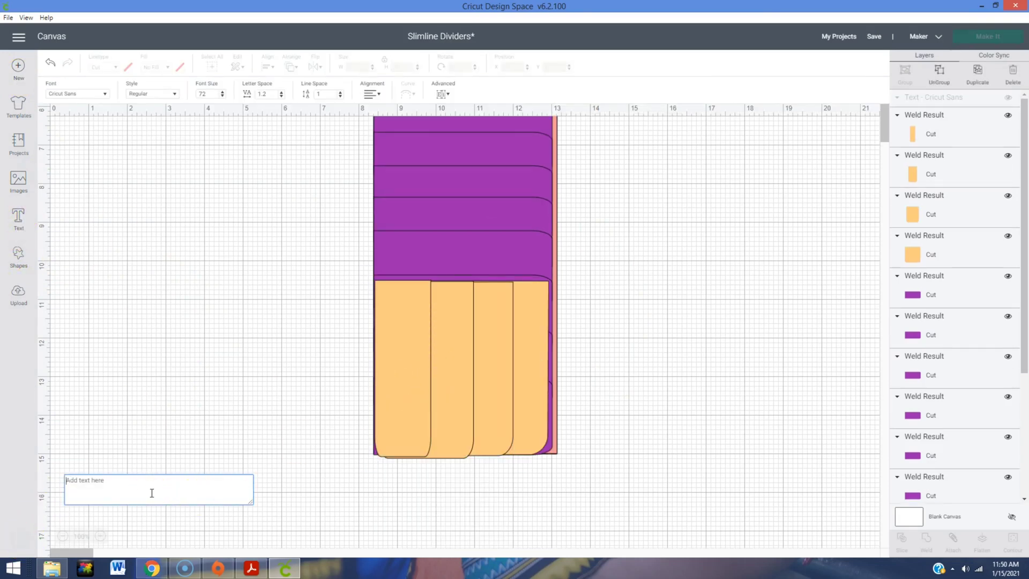
text(Projects)
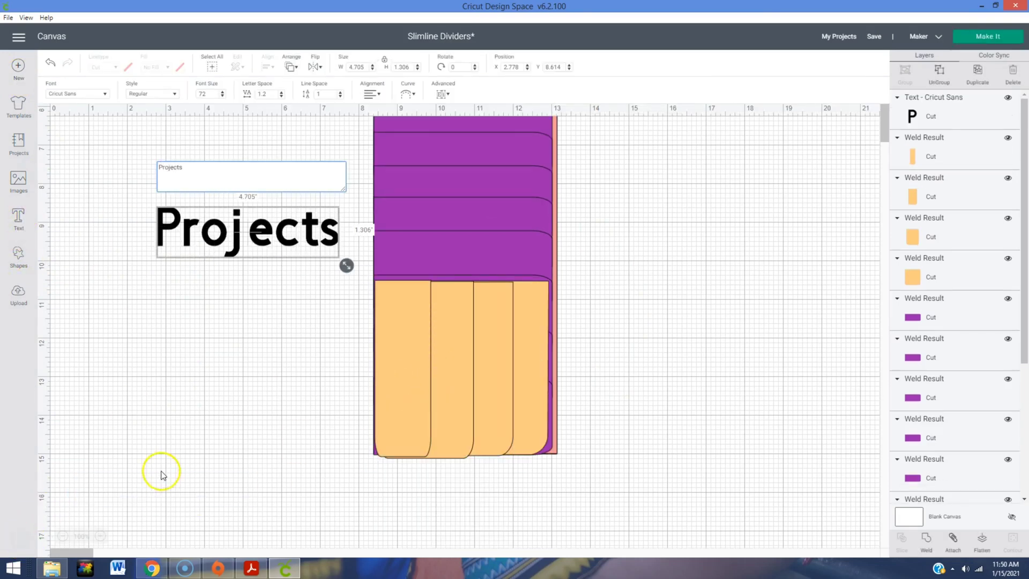
click(282, 241)
drag(347, 266, 423, 464)
click(407, 495)
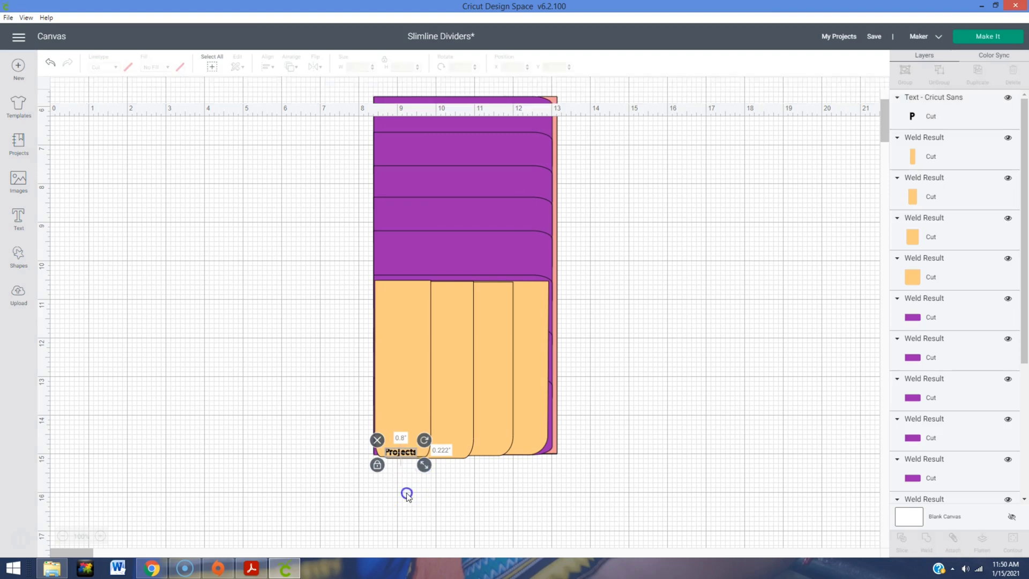
click(407, 454)
Add a new text reading "Jan" with each letter on its own line
click(36, 216)
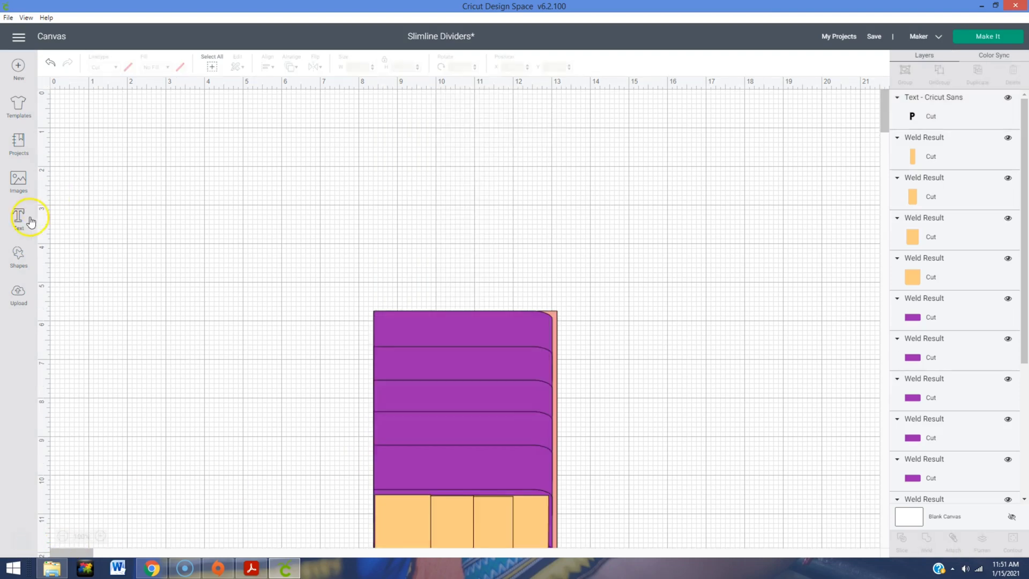
click(20, 227)
text(J)
key(Return)
text(a )
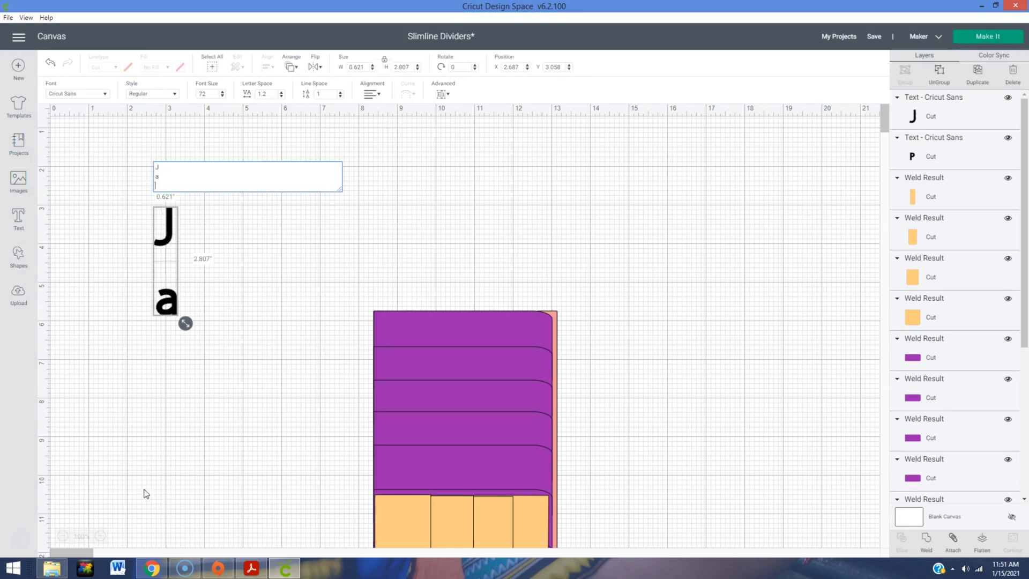
text(n)
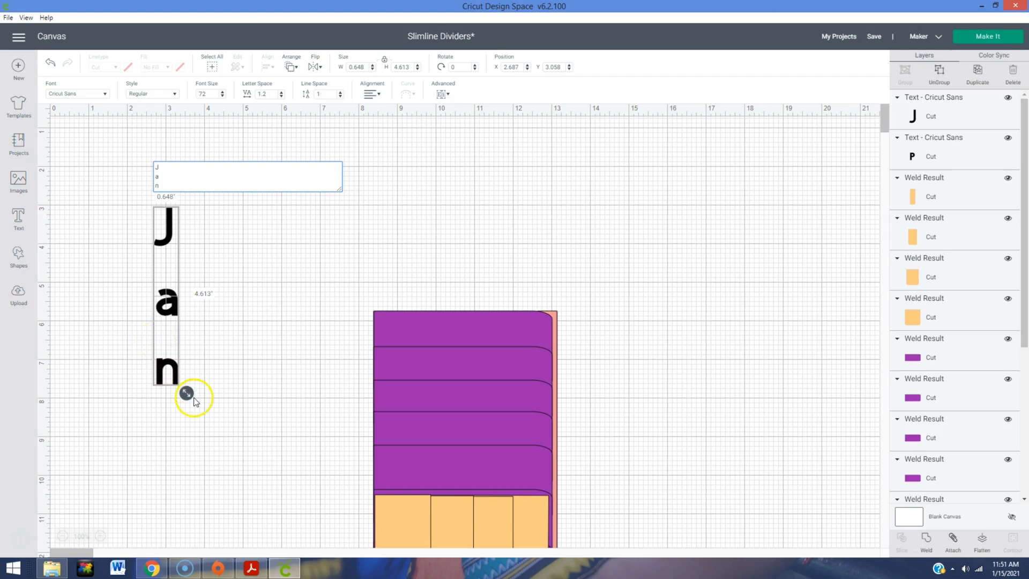
Reduce the "Jan" text's line spacing to about -1 and ungroup the text to lines
click(339, 96)
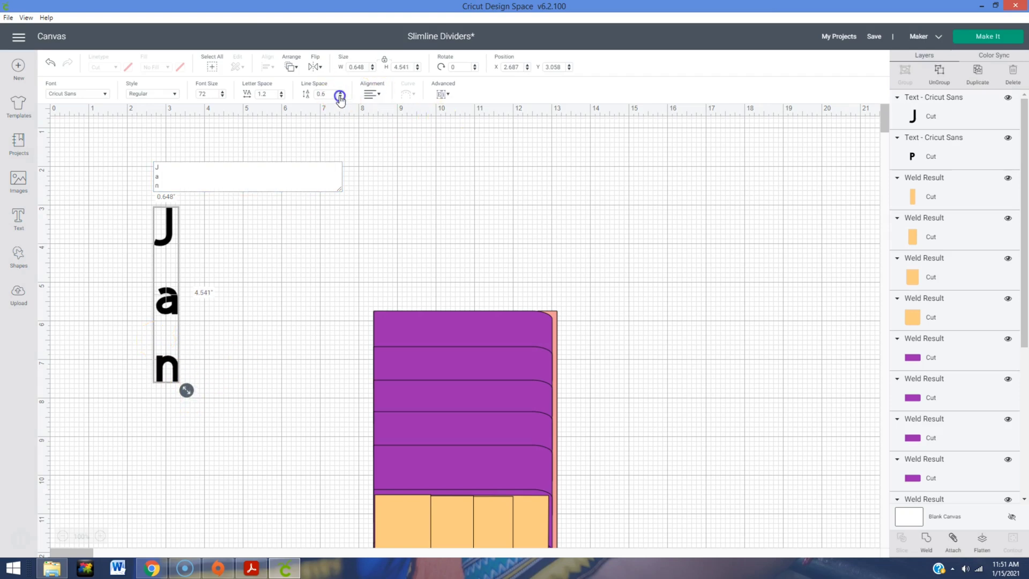
click(340, 96)
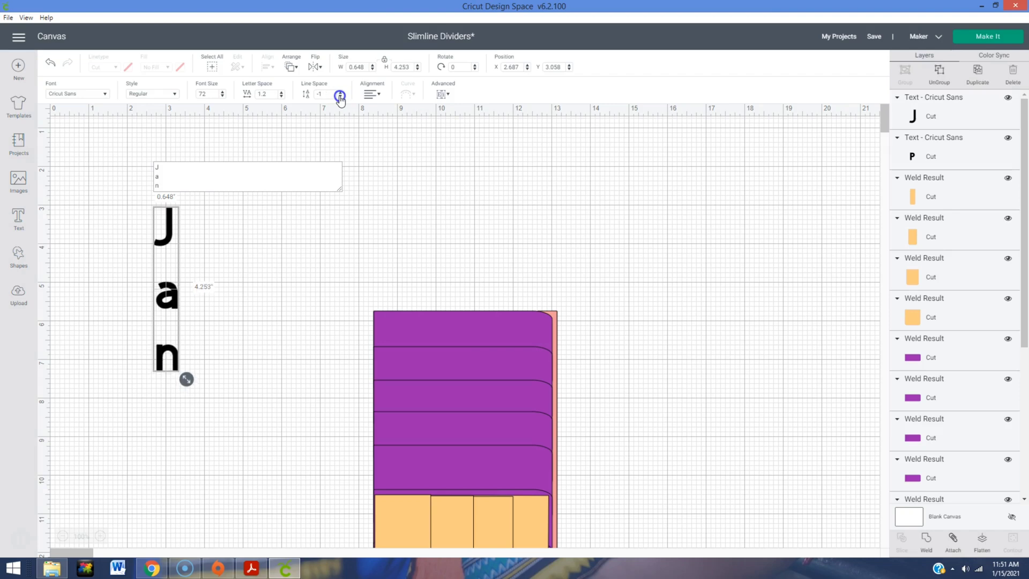
click(166, 283)
click(441, 95)
click(475, 122)
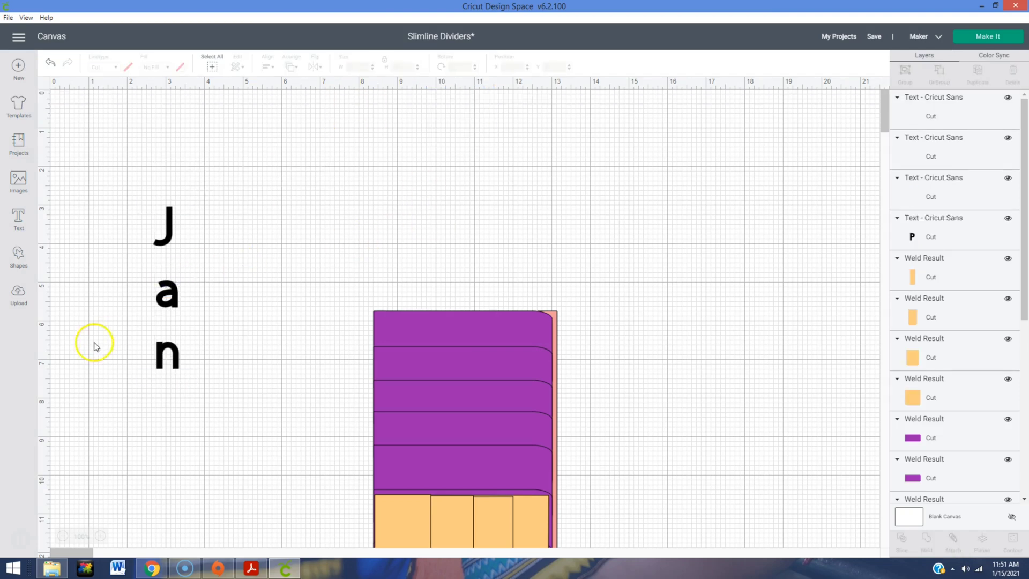
Move the "a" and "n" up to close the gaps beneath the "J"
drag(165, 303, 163, 271)
drag(168, 358, 161, 278)
click(211, 273)
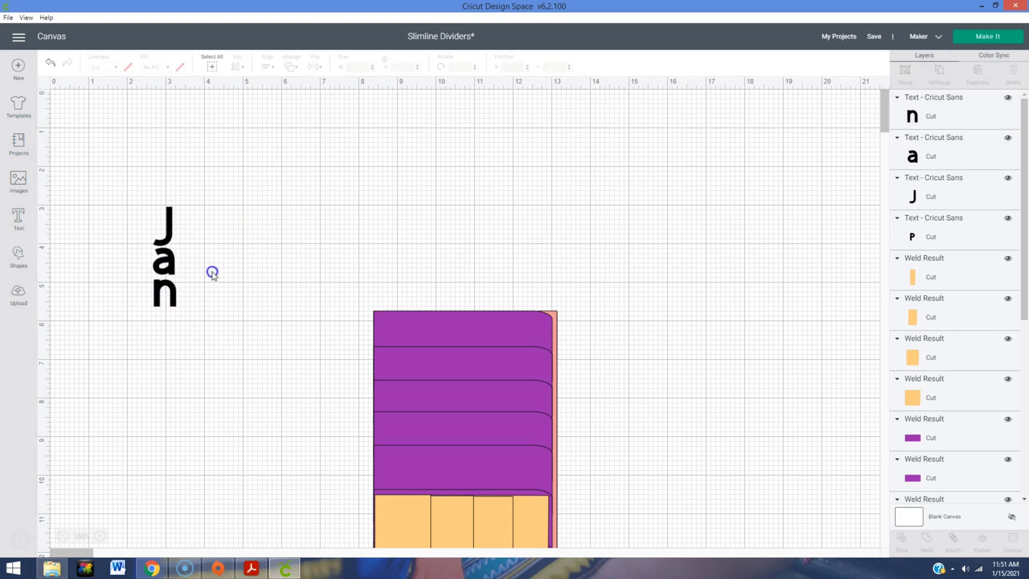
Group the stacked "Jan" letters, about 0.17 by 0.76 inches, at the rounded end of the top purple flap
drag(142, 211, 556, 356)
click(905, 74)
click(592, 337)
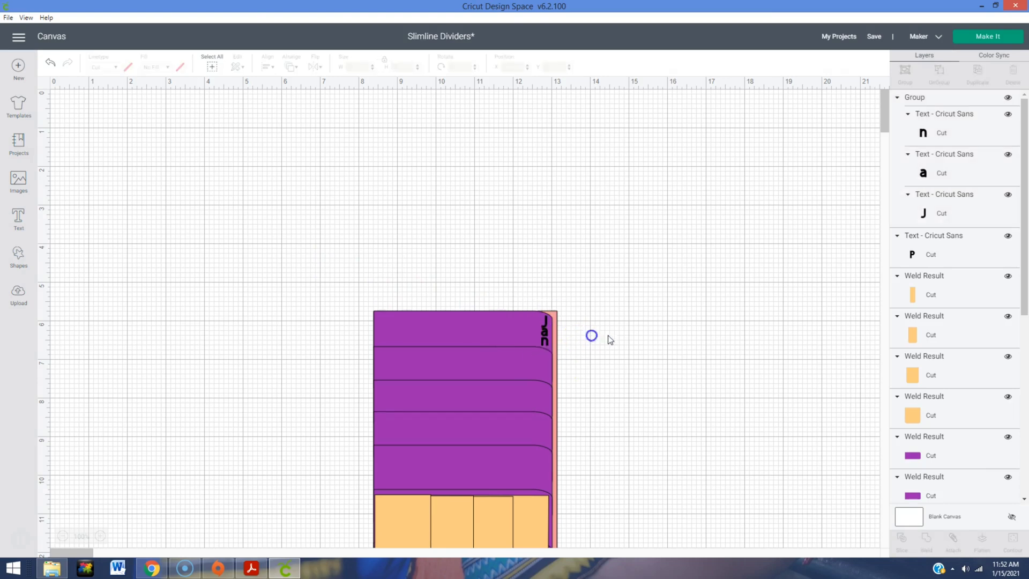
click(543, 339)
Duplicate the "Jan" group, move the copy onto empty canvas and delete it
scroll(313, 372, down, 3)
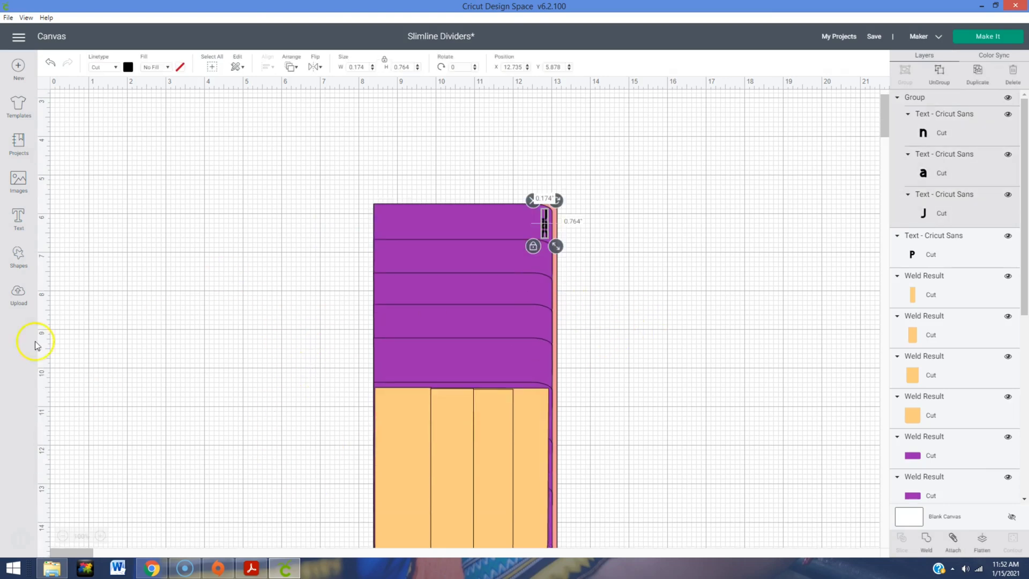
click(976, 79)
drag(544, 231, 211, 254)
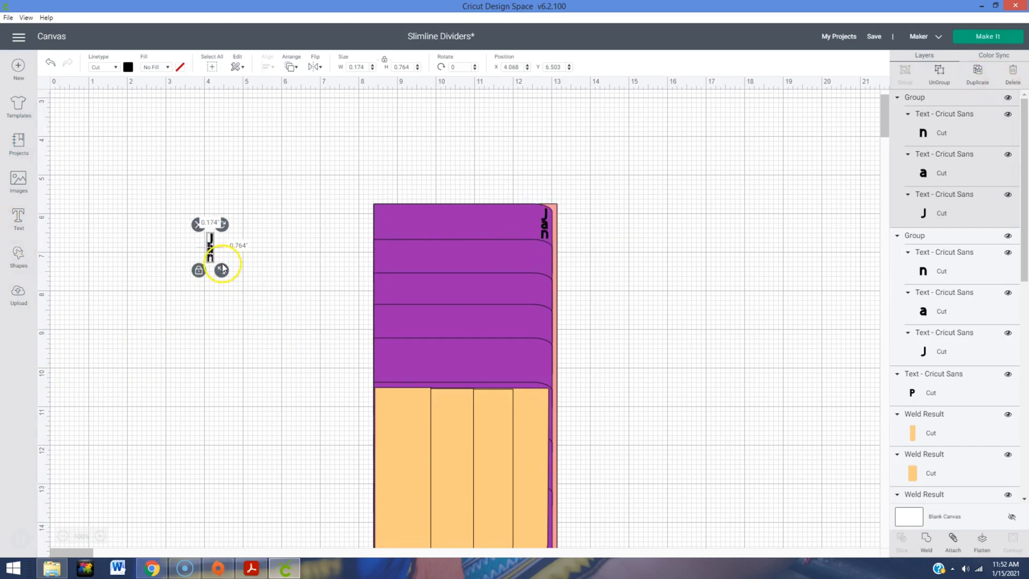
key(Delete)
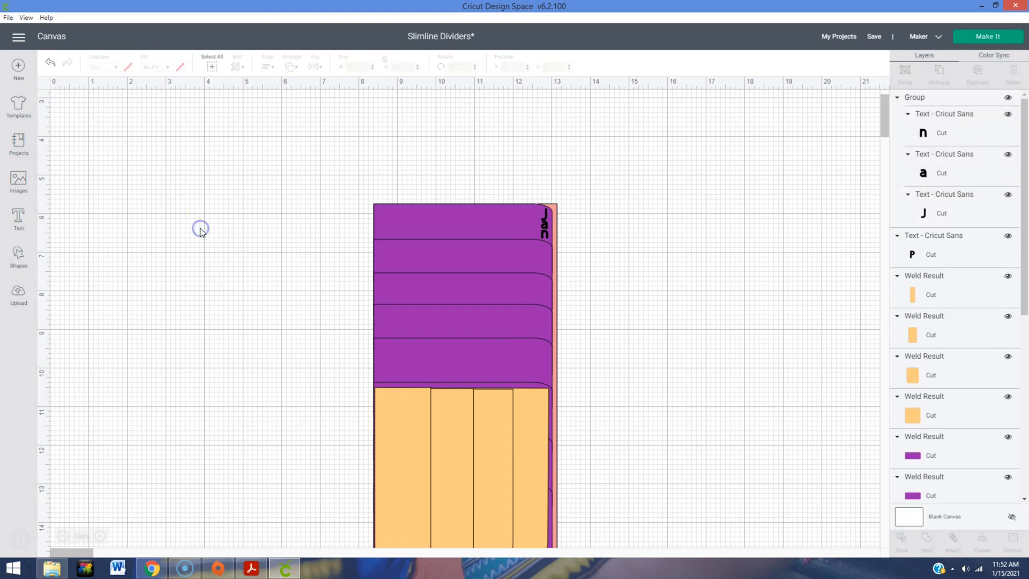
Add a new text reading "Feb" with each letter on its own line
click(13, 221)
text(Feb)
key(BackSpace)
key(BackSpace)
key(BackSpace)
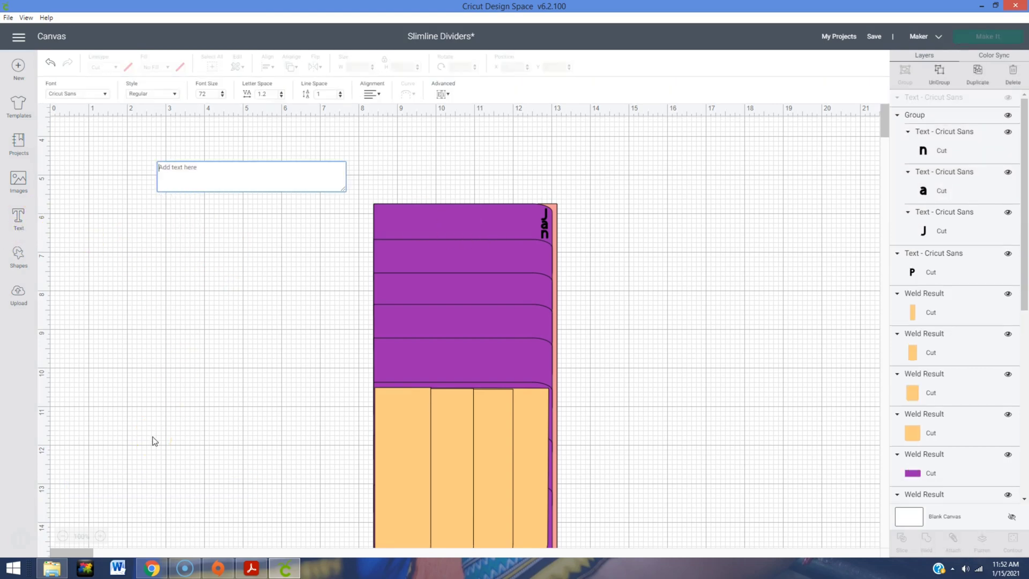
text(F)
key(Return)
text(e)
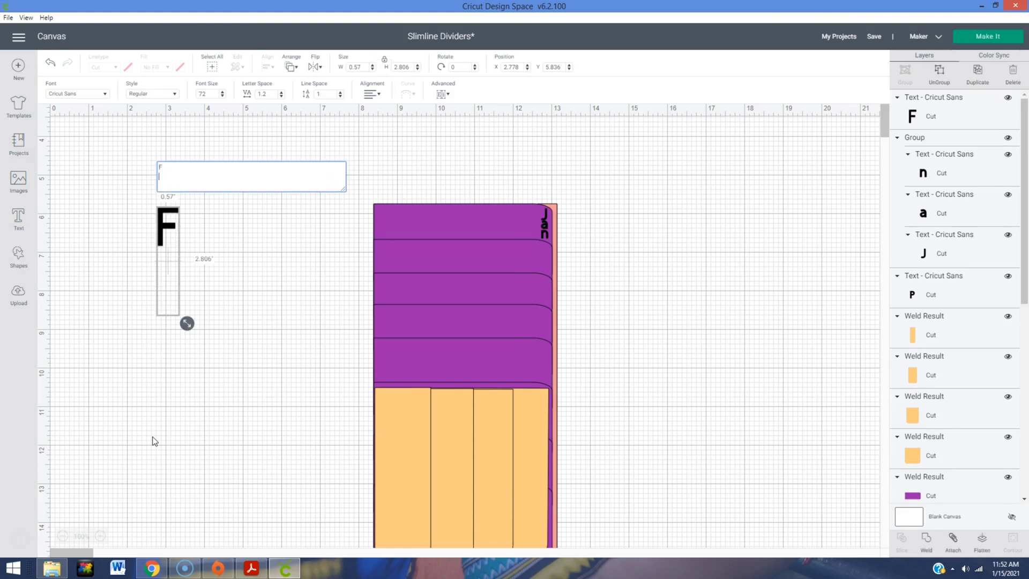
text(b)
key(BackSpace)
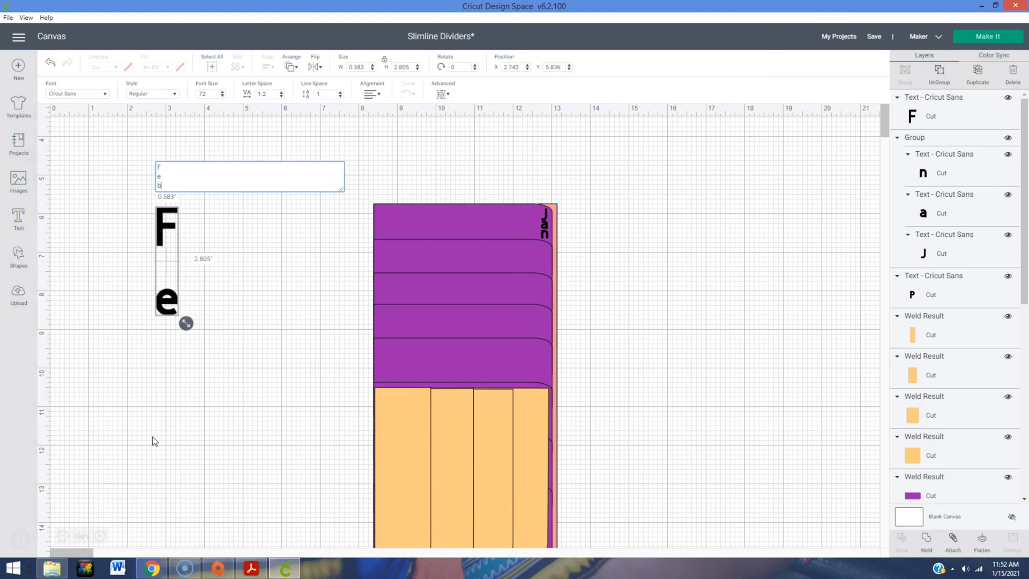
Ungroup the "Feb" text to lines and move the "e" and "b" up close beneath the "F"
click(443, 94)
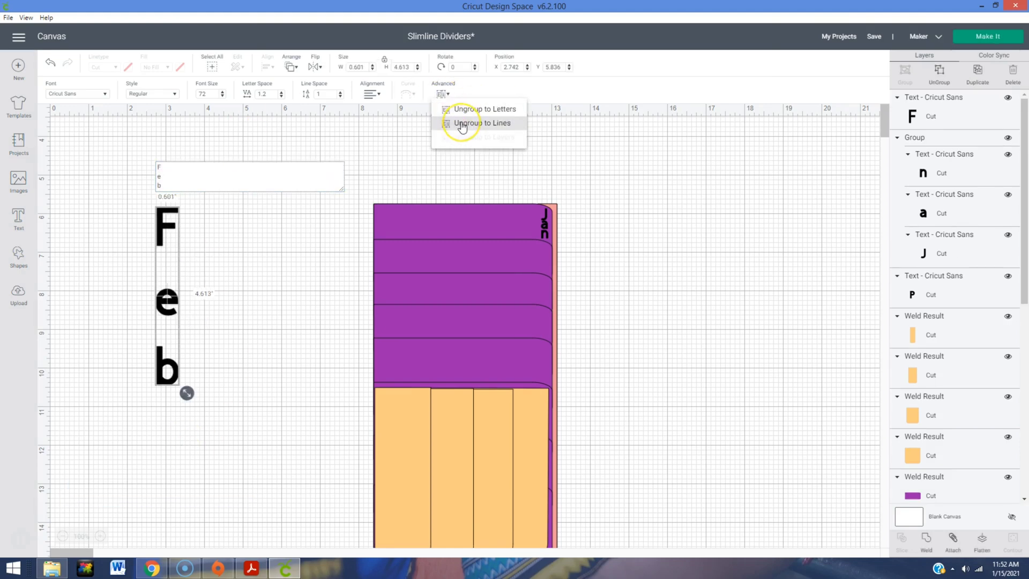
click(461, 124)
drag(166, 299, 166, 264)
drag(166, 365, 164, 303)
Select the three "Feb" letters together and center them horizontally on one another
drag(149, 202, 173, 320)
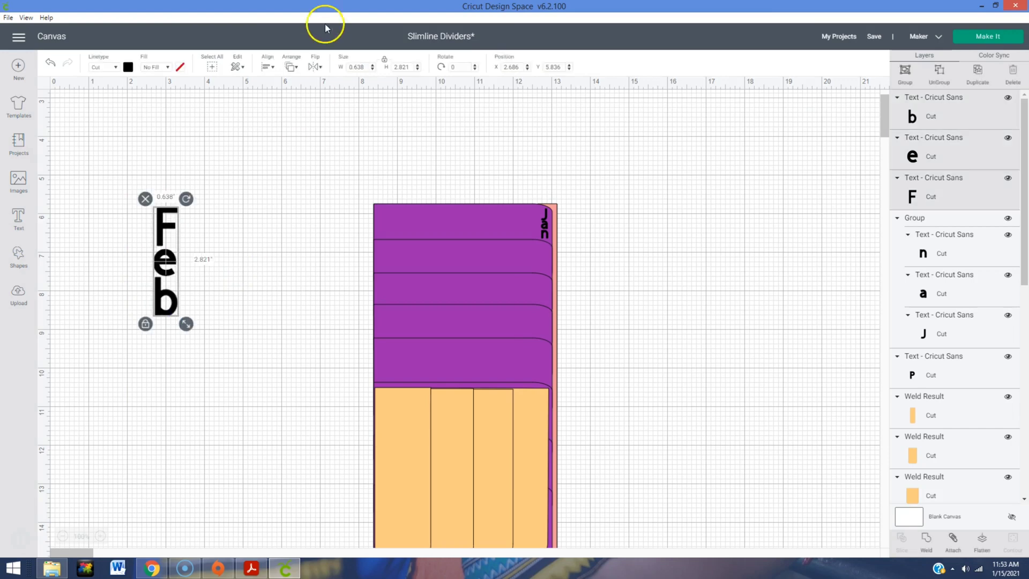
click(266, 67)
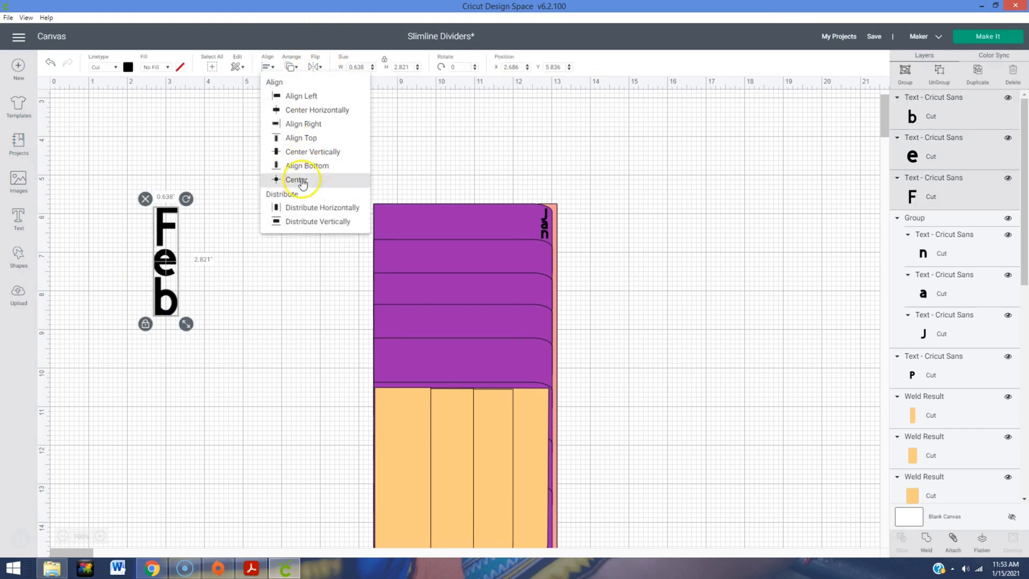
click(308, 110)
click(223, 241)
Shrink the stacked "Feb" letters and place them at the rounded end of the second purple flap, undoing the stray last change
click(165, 261)
drag(140, 180, 545, 261)
click(593, 269)
click(547, 256)
click(48, 63)
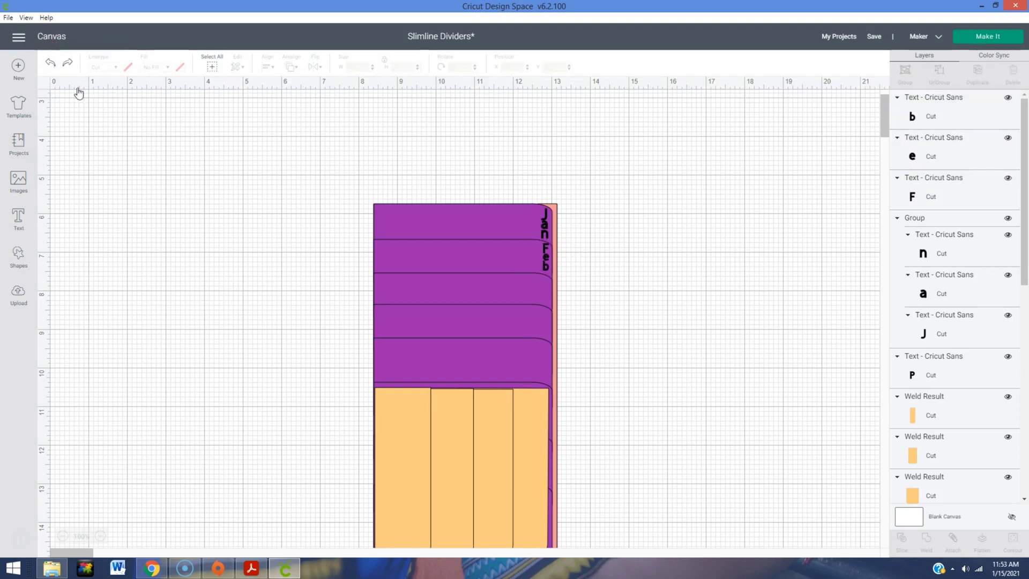
click(537, 251)
click(584, 257)
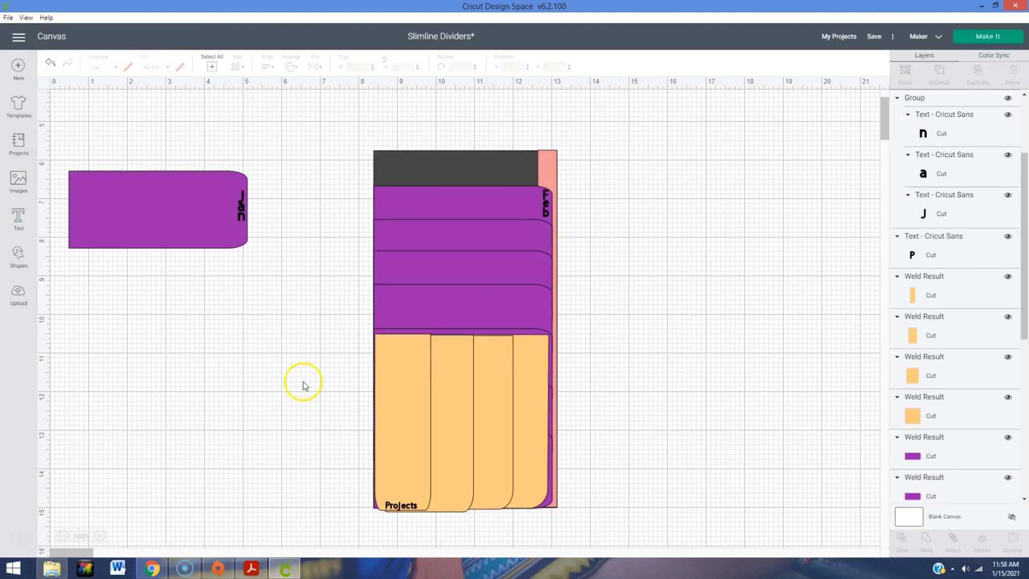
Upload the "Jan 4" image from the Juvia's Place folder as a pattern fill
click(18, 294)
click(775, 266)
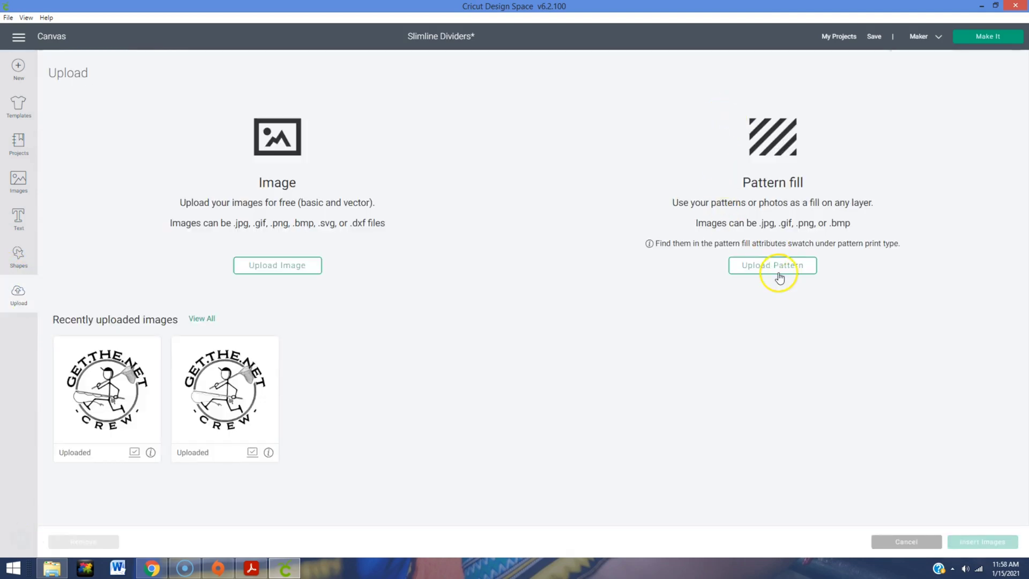
click(577, 283)
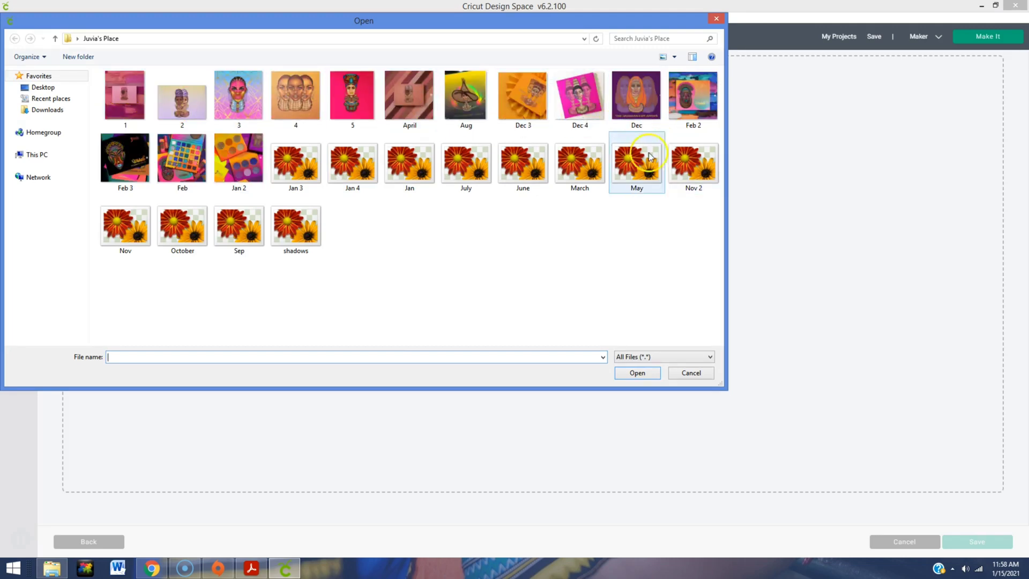
click(372, 177)
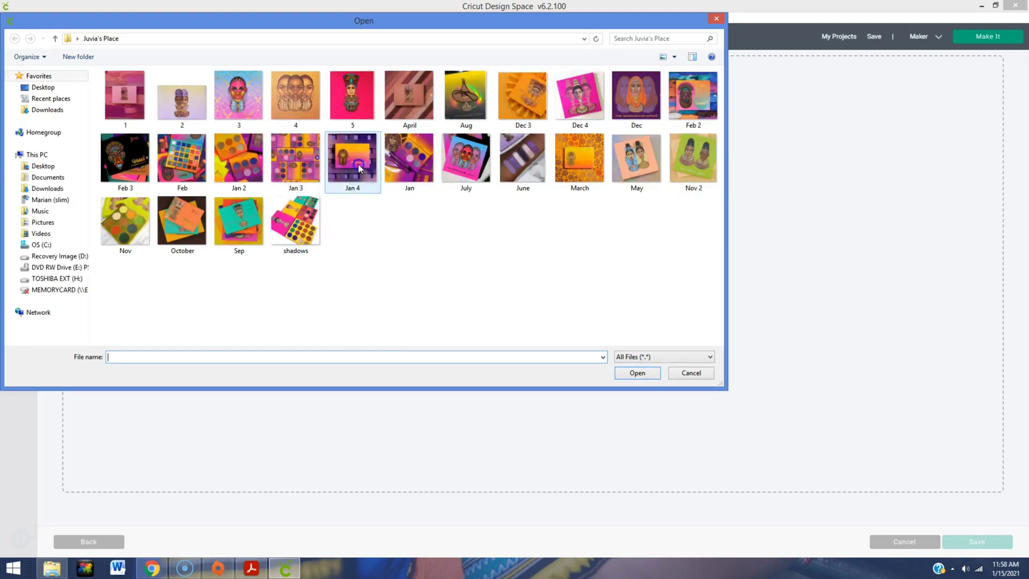
click(635, 375)
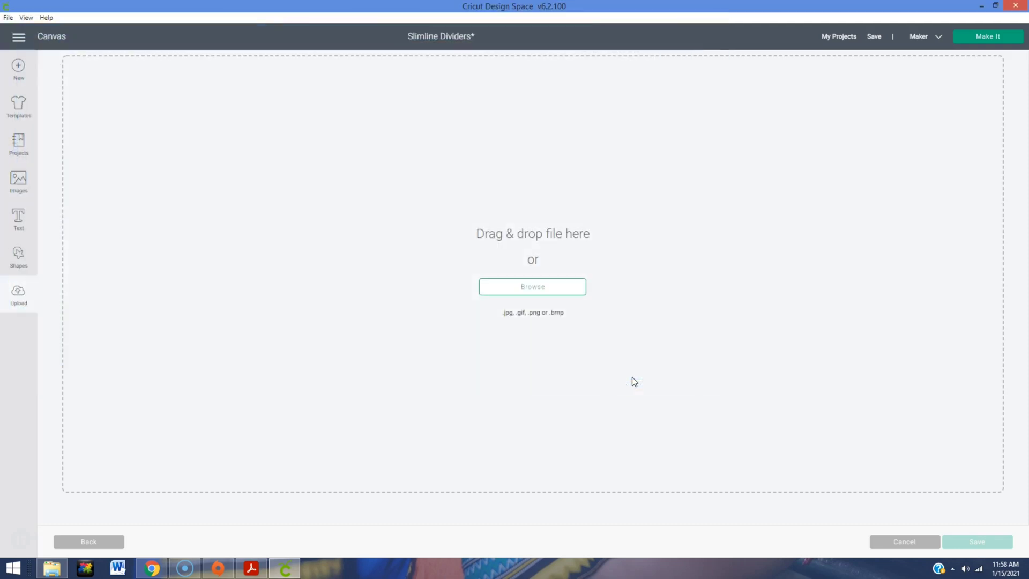
Name the uploaded pattern "Juvia's Place purple" and save it
drag(522, 128, 457, 136)
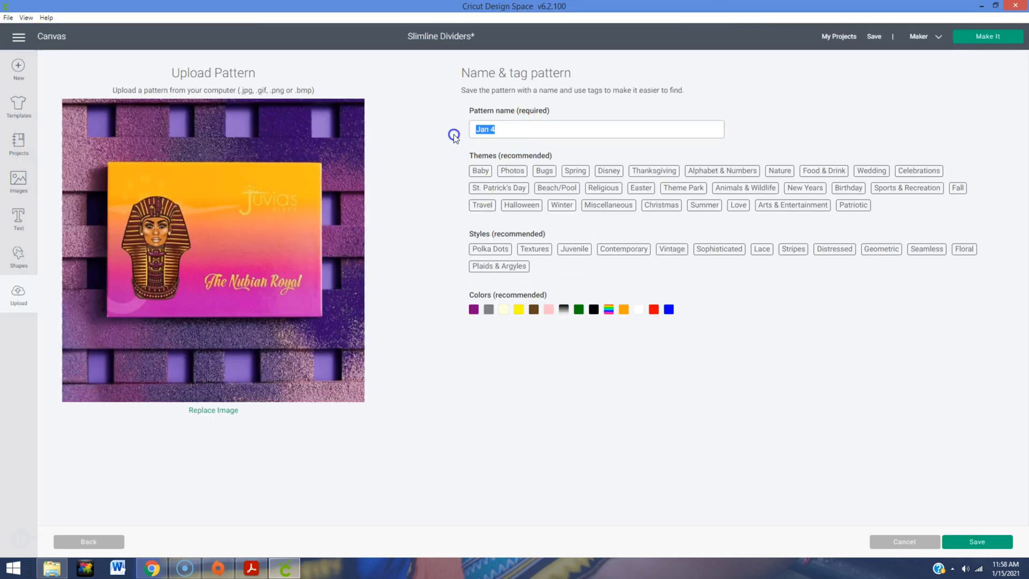
text(Juvia's Place purple)
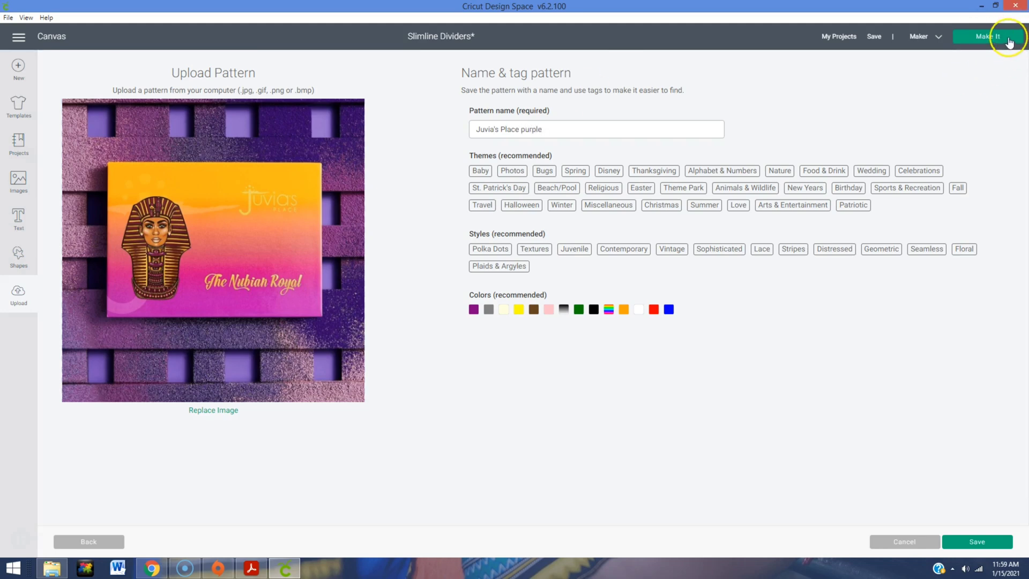
click(998, 546)
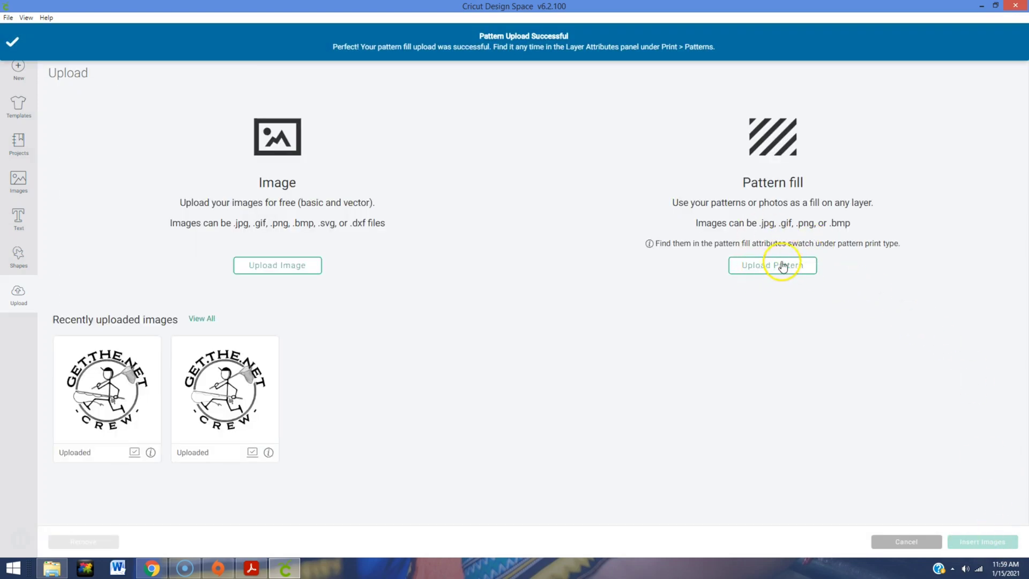
Upload the "Feb 2" image from the Juvia's Place folder as a pattern fill
click(782, 266)
click(497, 287)
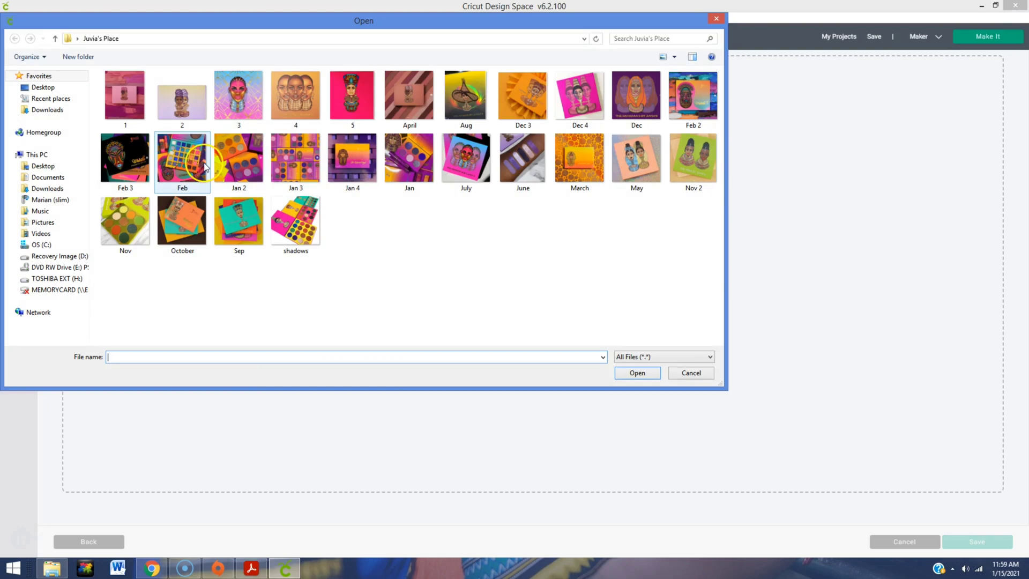
click(695, 101)
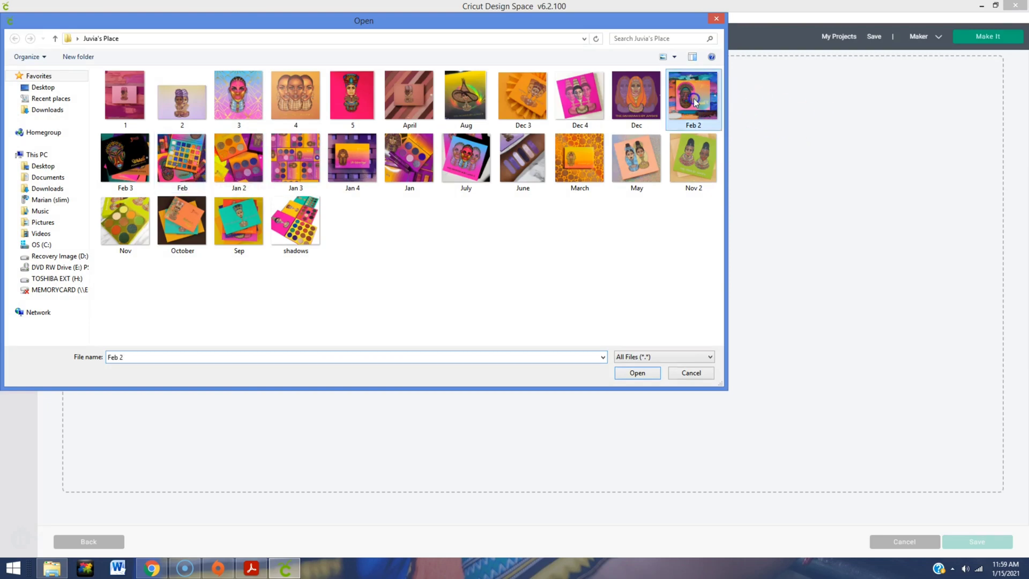
click(637, 372)
Name the uploaded pattern "Juvia's Feb", save it and return to the canvas
drag(499, 131, 418, 120)
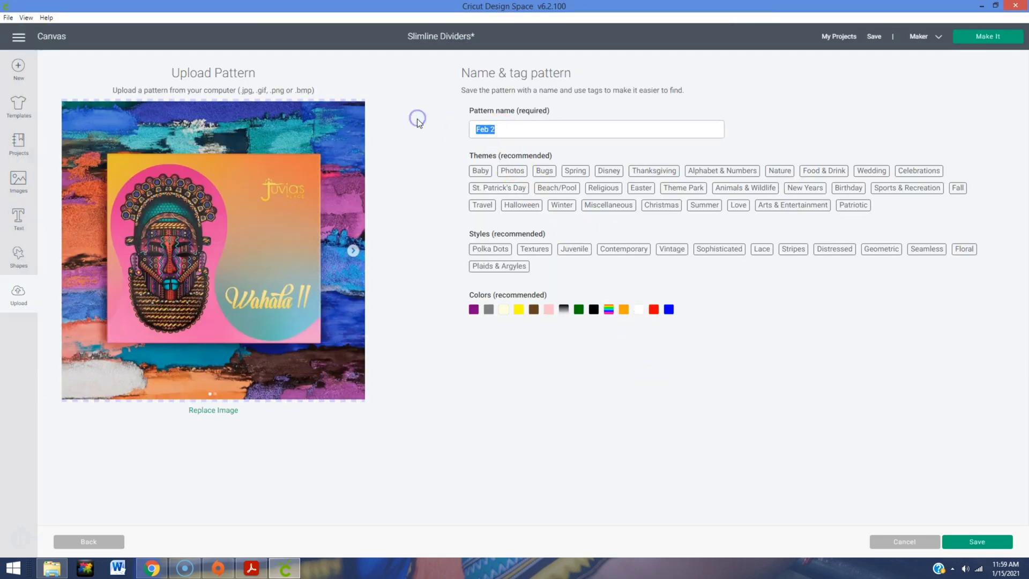
text(Juvia's Feb)
click(988, 542)
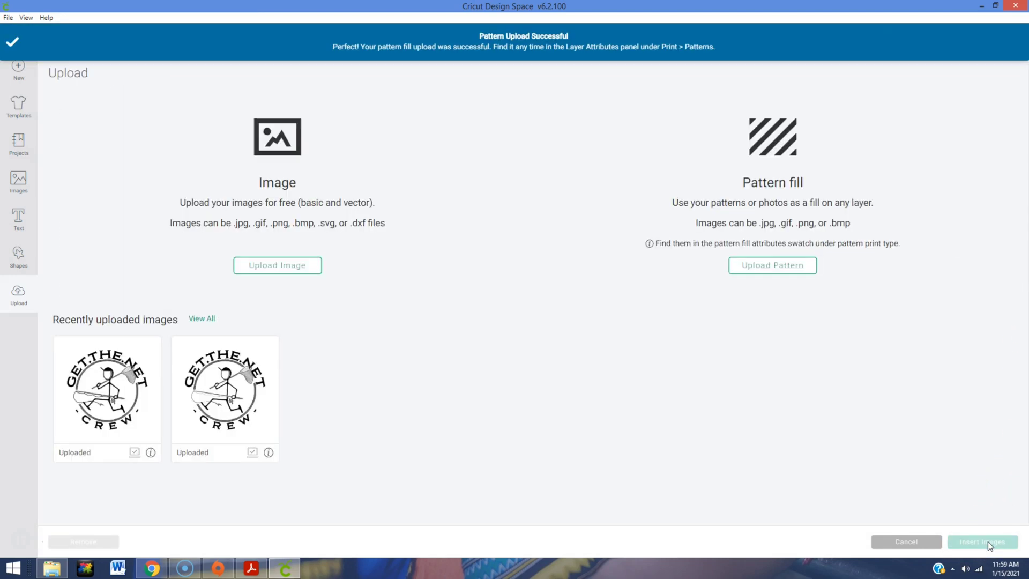
click(11, 42)
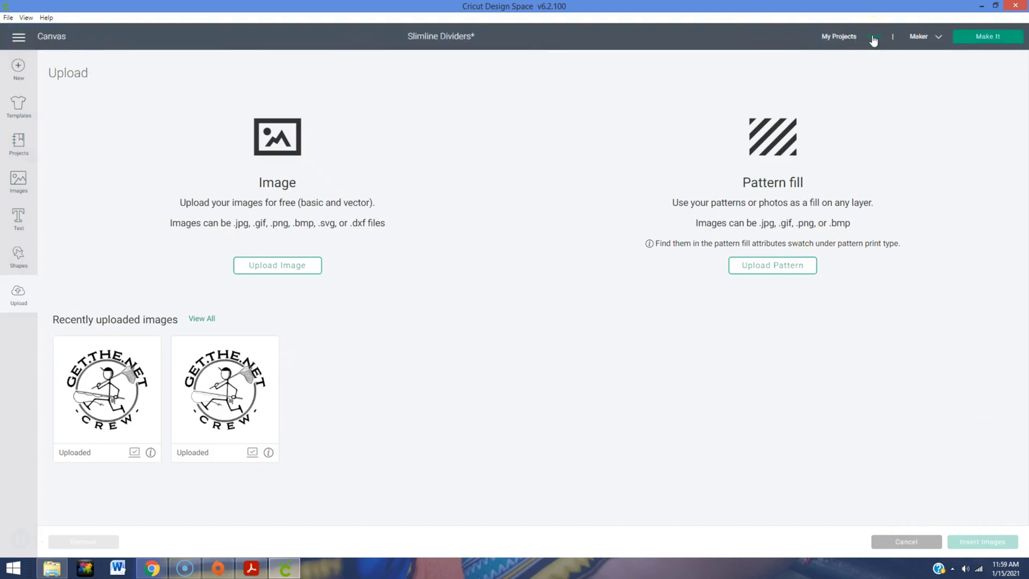
click(906, 541)
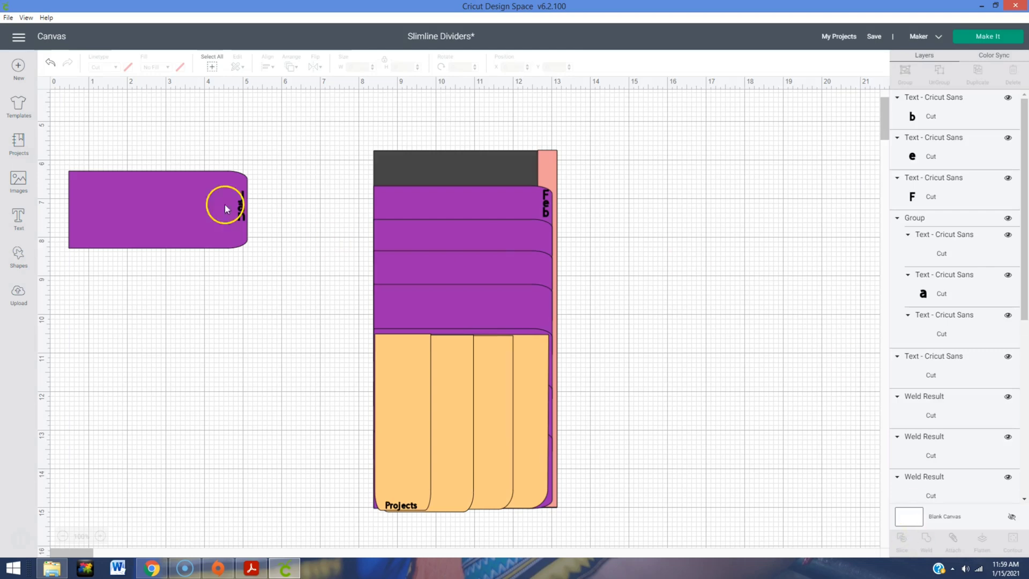
Move the stacked "Jan" label off the separate purple flap onto the empty canvas beside it
click(154, 208)
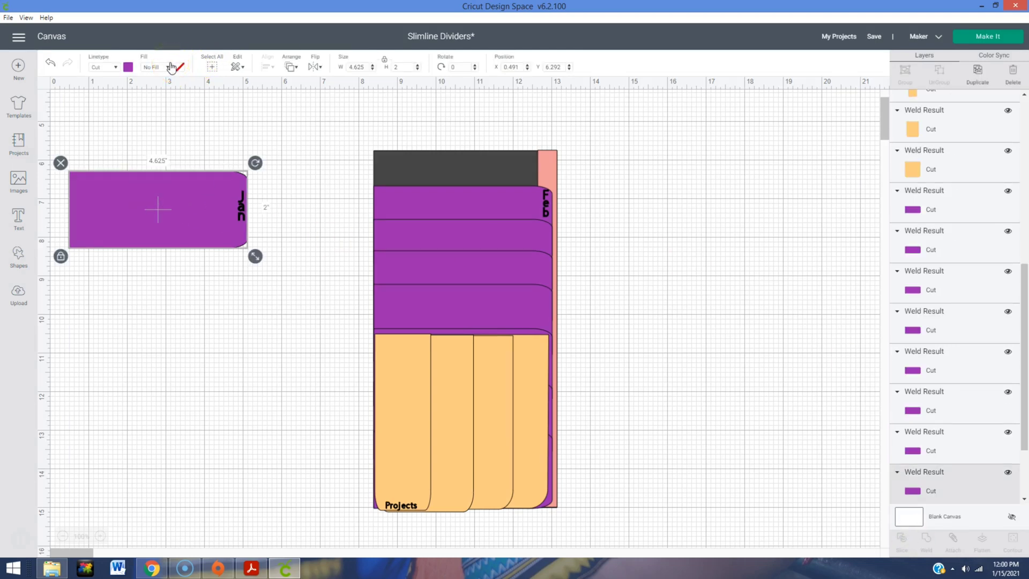
click(118, 68)
click(247, 211)
click(243, 212)
drag(243, 213, 293, 213)
Change the fill of the separate January flap from no fill to Print
click(230, 204)
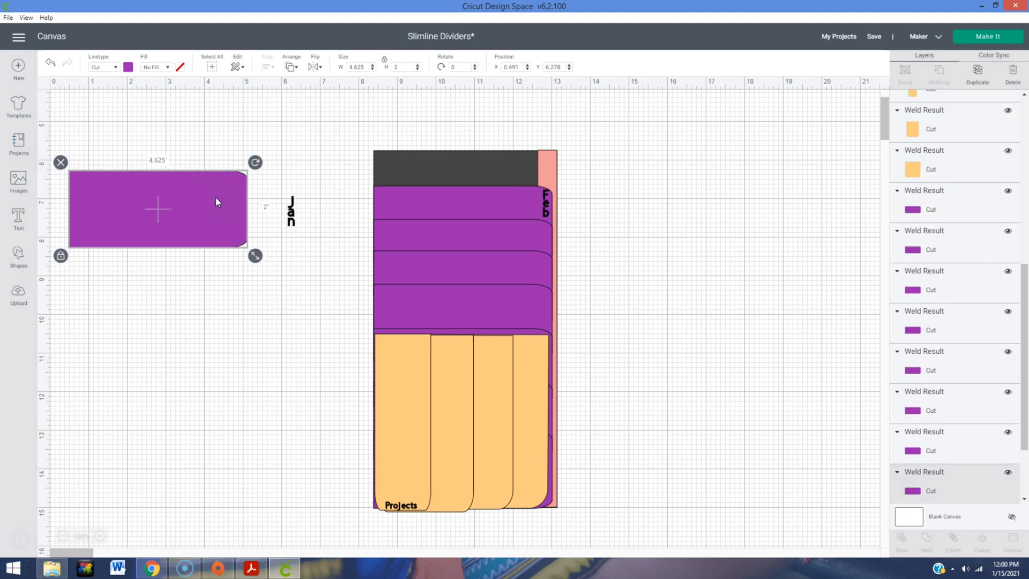
click(114, 68)
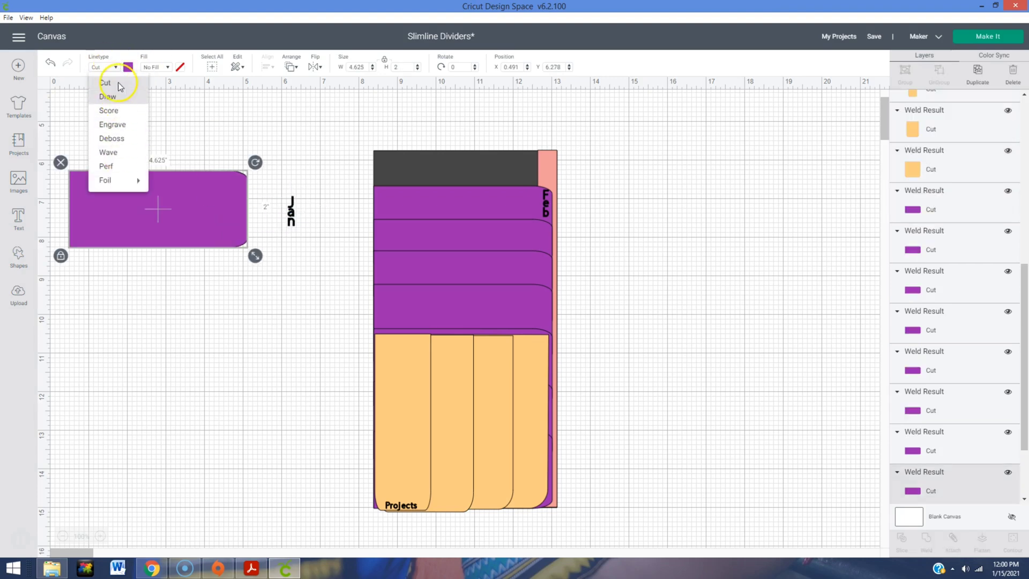
click(159, 69)
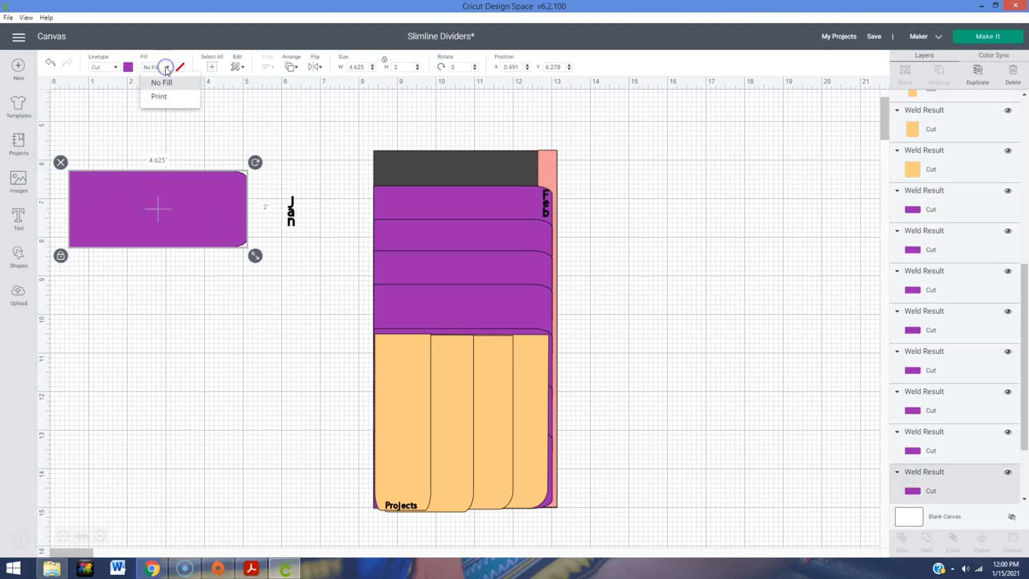
click(164, 98)
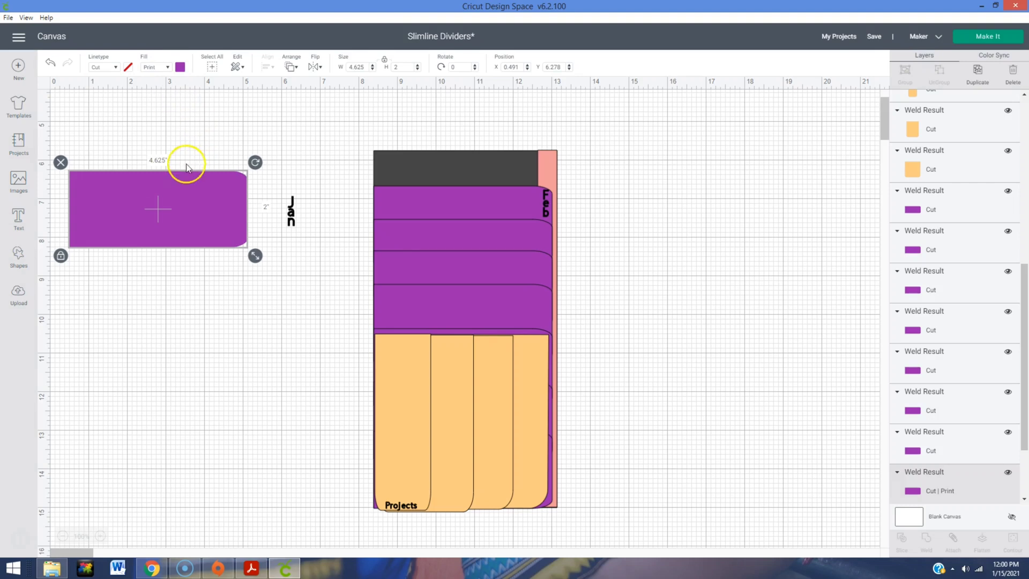
Switch the January flap's print type to Pattern and apply the uploaded "Juvia's Place purple" image
click(116, 69)
click(179, 70)
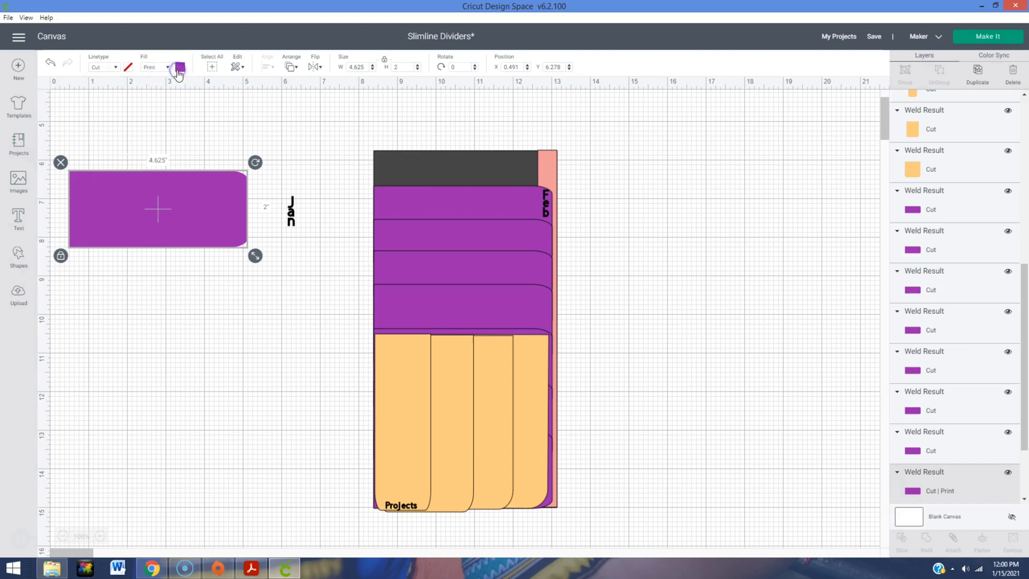
click(167, 68)
click(179, 69)
click(180, 68)
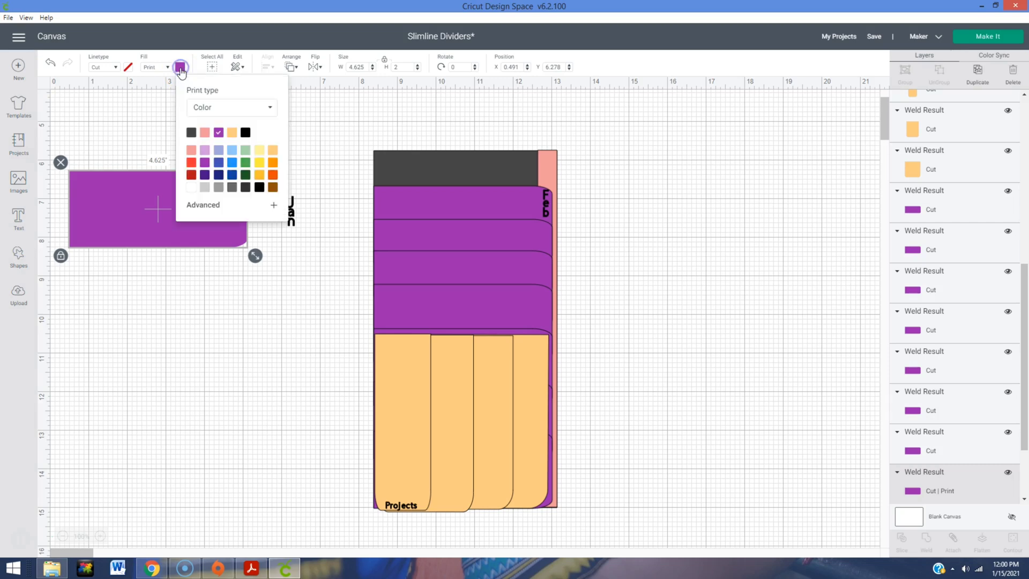
click(244, 108)
click(209, 141)
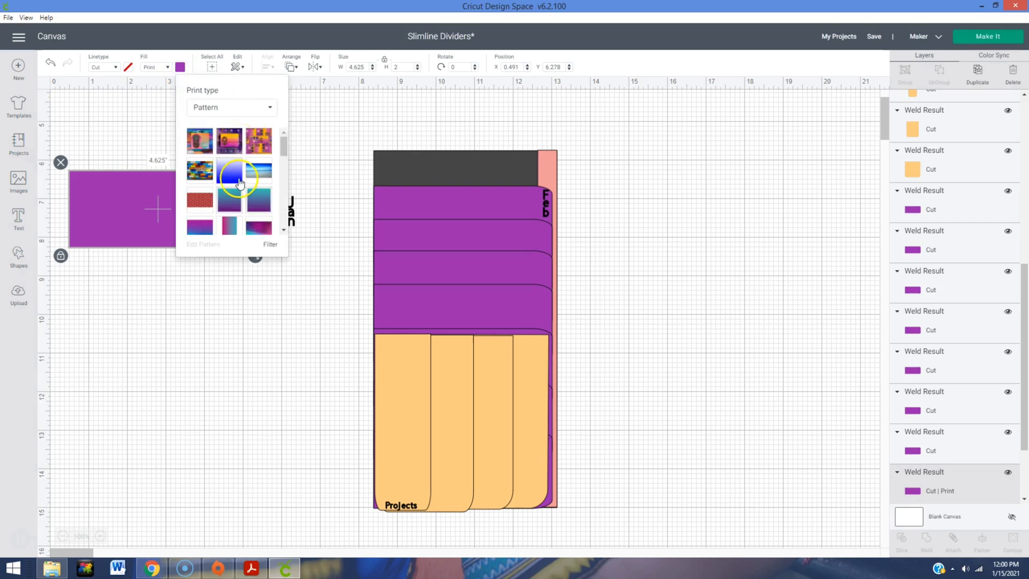
click(255, 264)
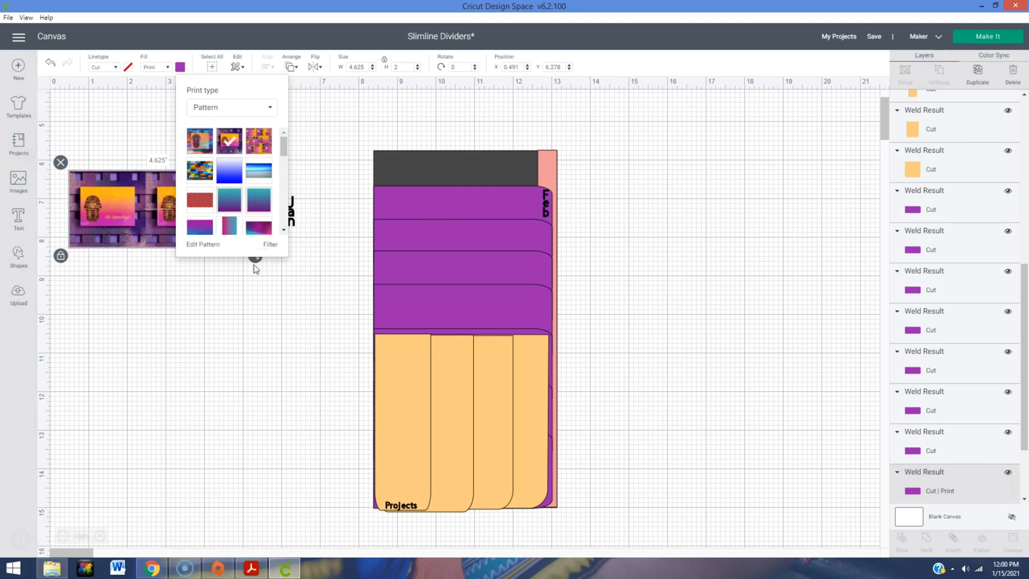
click(225, 324)
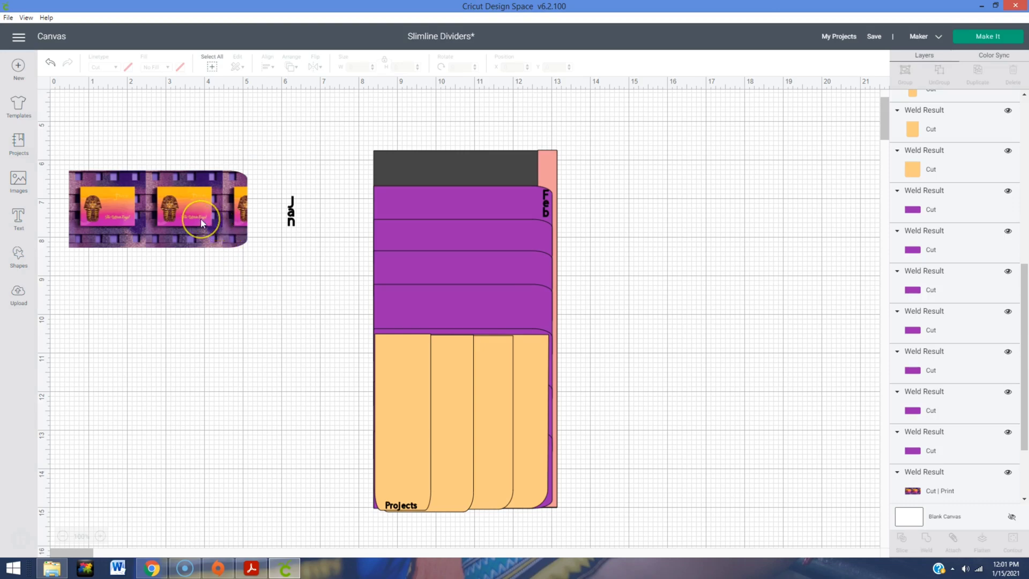
Edit the January flap's pattern, setting its scale to 153 and horizontal offset to 100
click(201, 219)
click(181, 67)
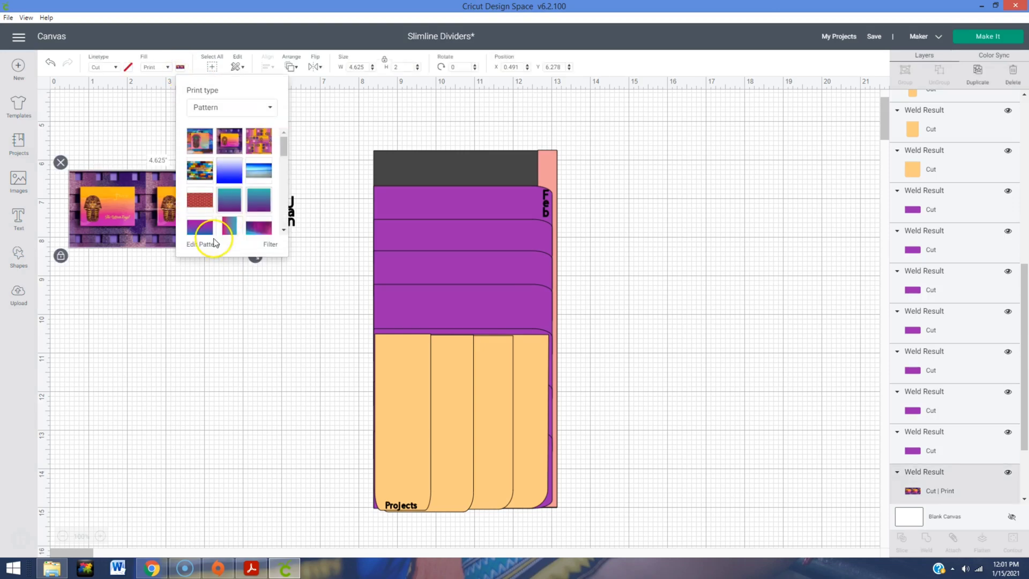
click(213, 244)
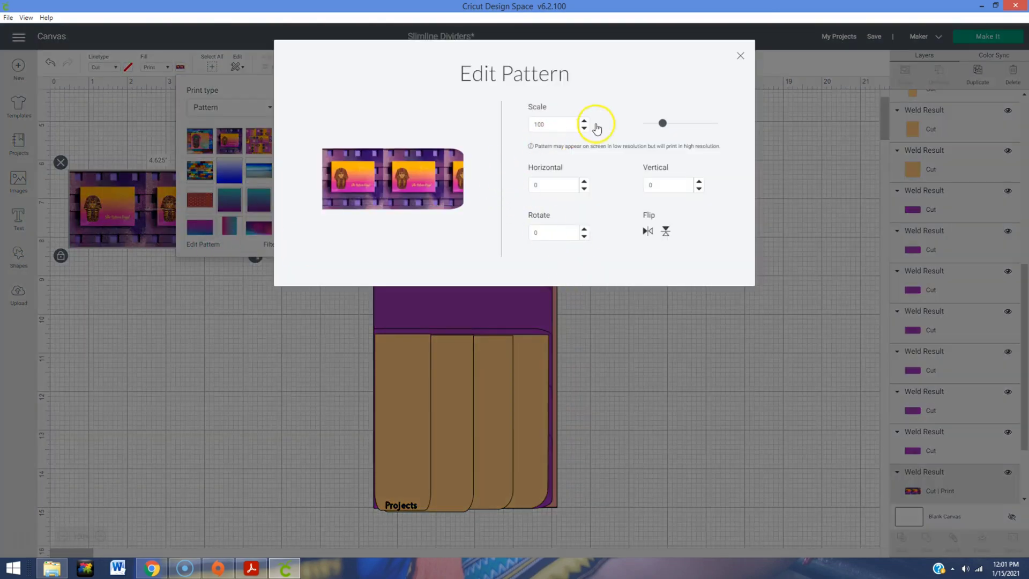
drag(673, 127, 666, 129)
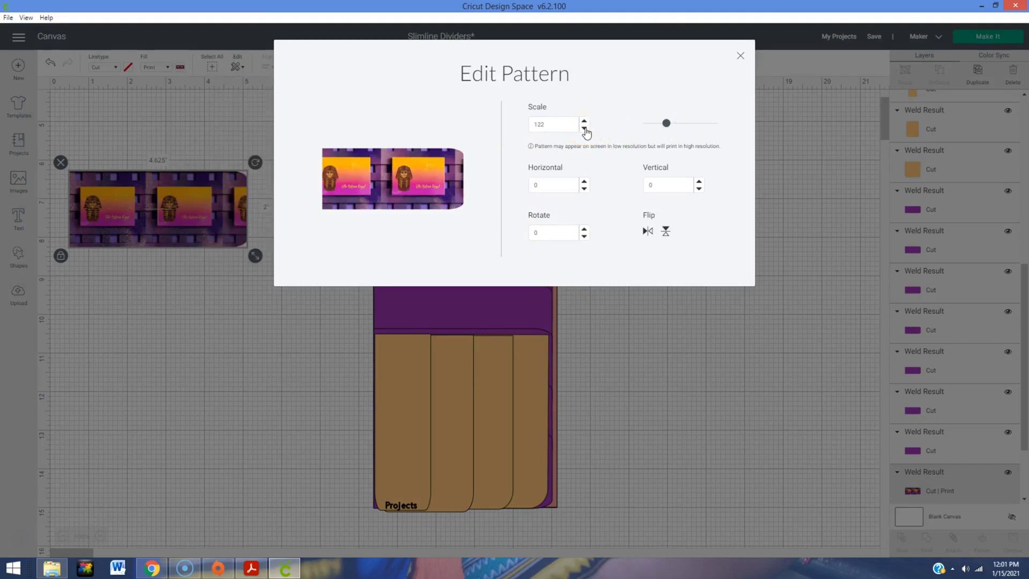
click(670, 125)
click(585, 182)
click(584, 182)
click(584, 183)
click(584, 183)
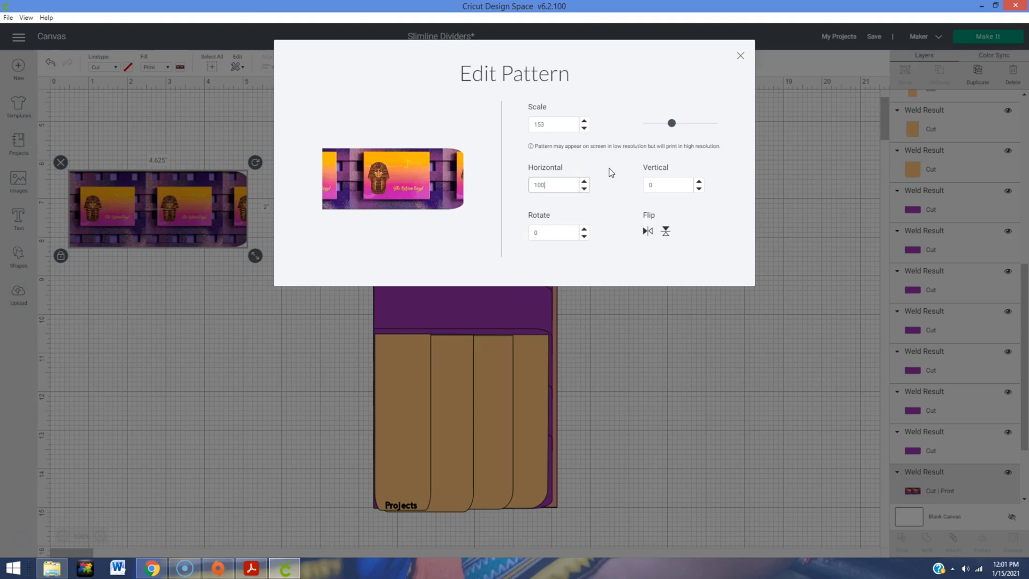
Enlarge the January flap's pattern to scale 175 and set its horizontal offset to 95
drag(575, 124, 510, 128)
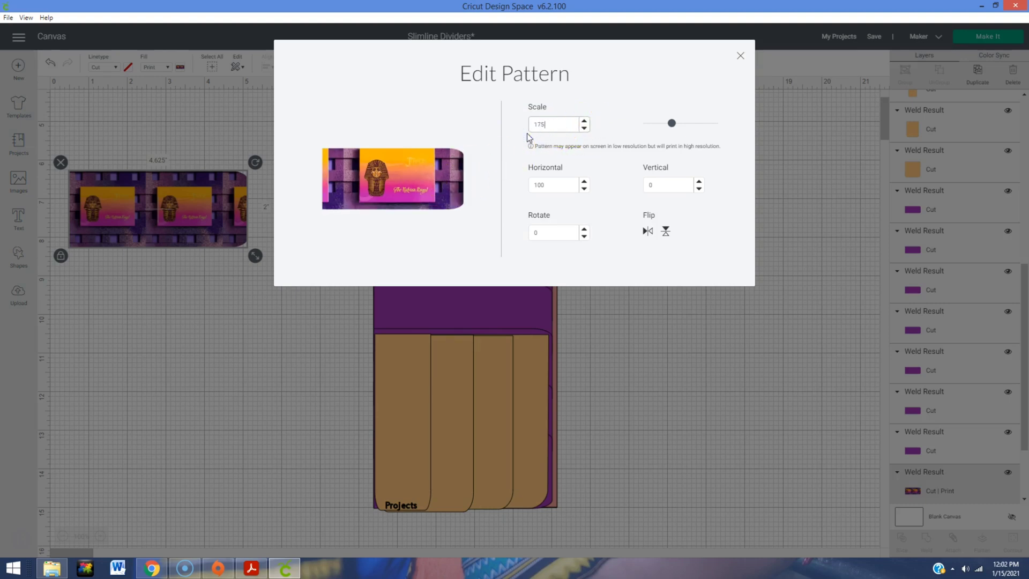
click(584, 182)
click(559, 188)
text(90)
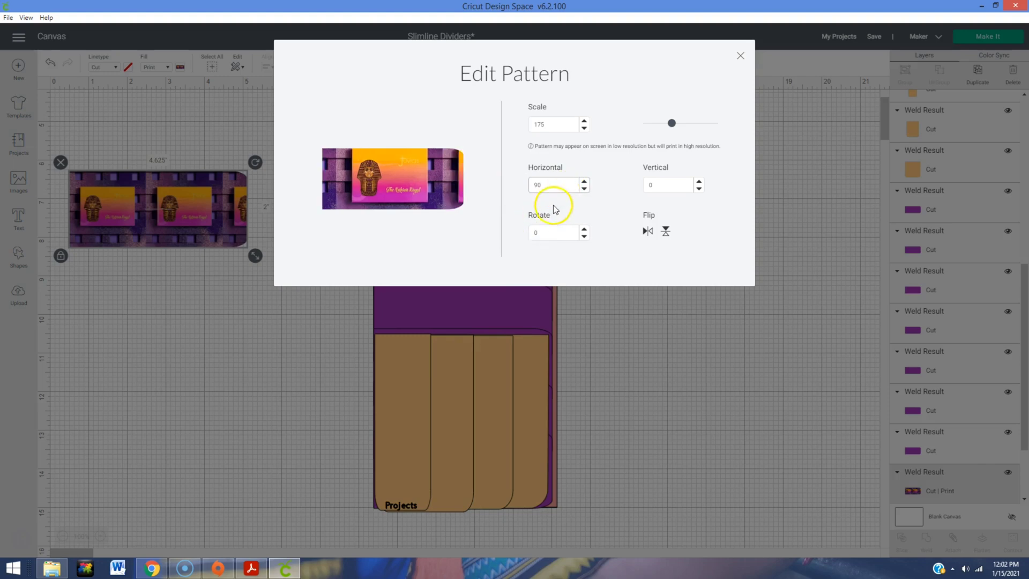
click(536, 186)
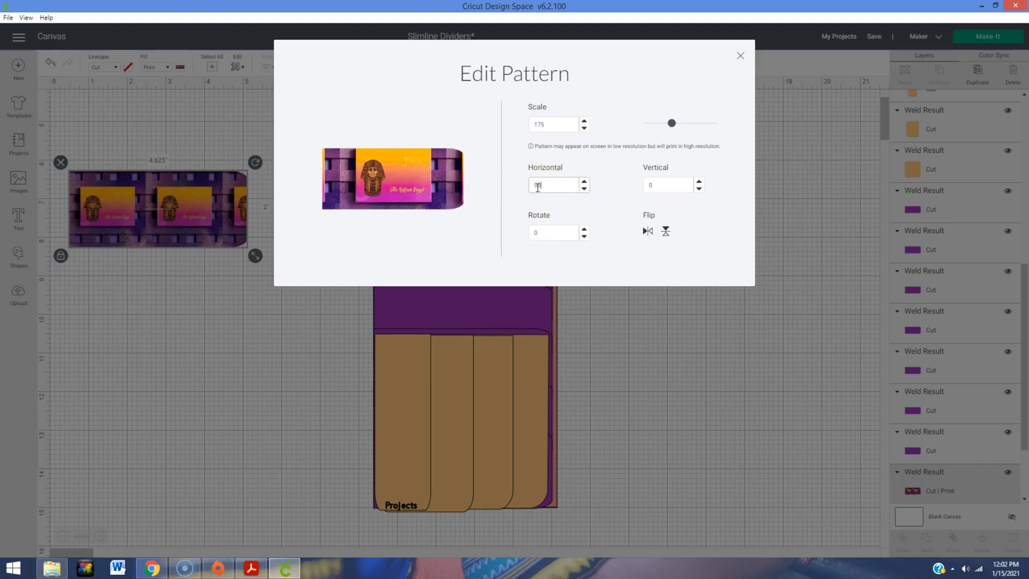
Set the January pattern's vertical offset to -7 and close the pattern editor
click(699, 183)
click(699, 182)
click(699, 189)
click(699, 189)
click(699, 189)
click(699, 190)
click(699, 189)
click(698, 190)
click(699, 189)
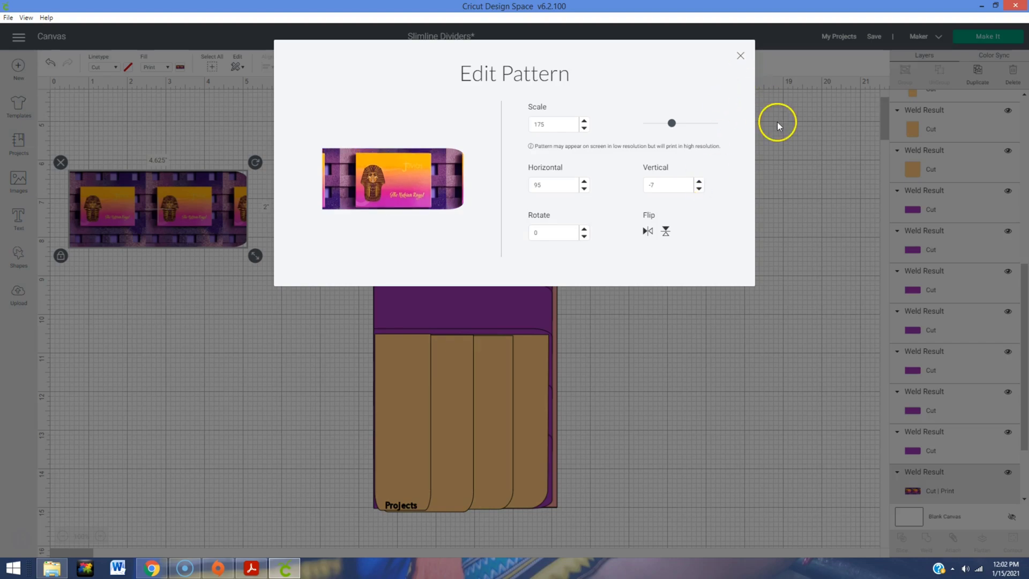
click(741, 56)
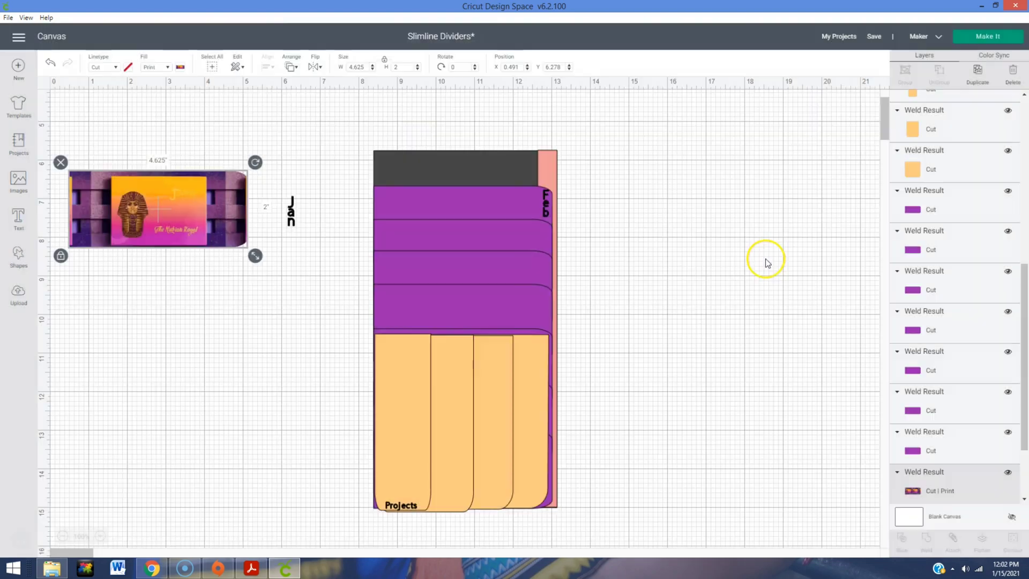
Color the "Jan" letters white and place them at the rounded end of the patterned flap
click(289, 209)
click(128, 67)
click(139, 170)
click(294, 222)
drag(289, 215, 239, 209)
click(288, 211)
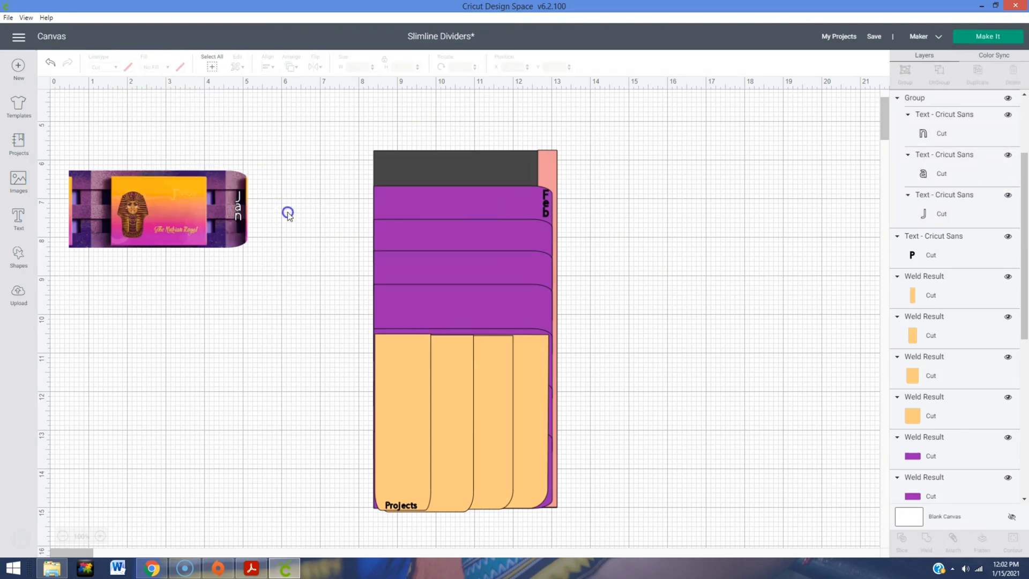
Flatten the "Jan" label and patterned flap into one printable piece and move it to the far side of the divider stack
drag(262, 153, 60, 267)
click(983, 542)
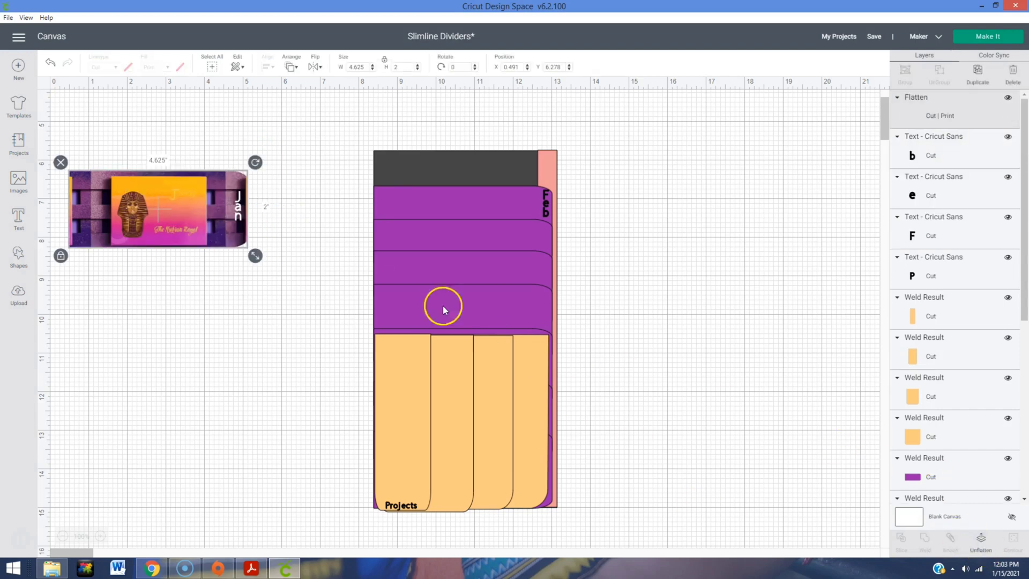
drag(168, 208, 730, 168)
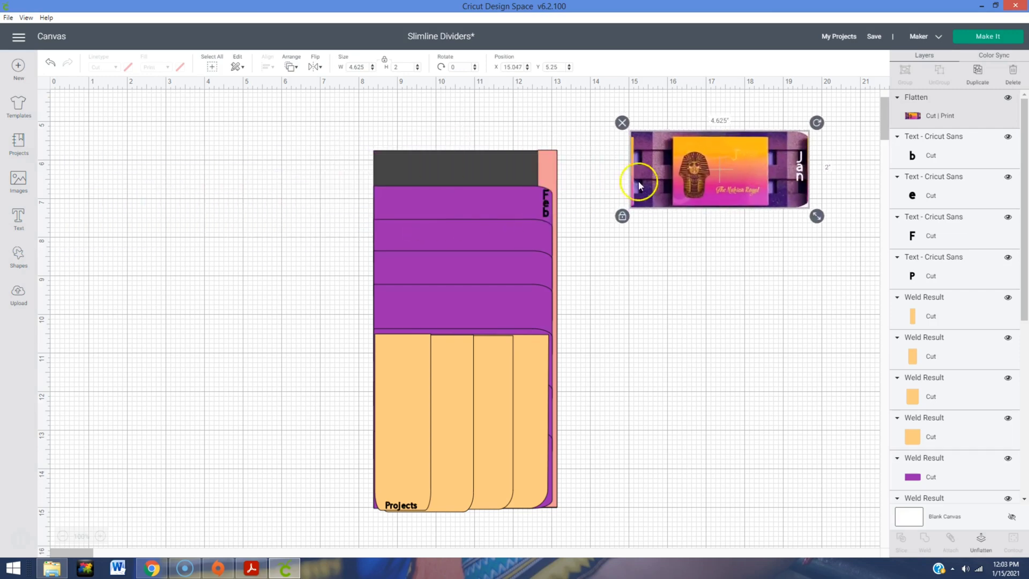
Move the February flap out of the divider stack and fill it with the "Juvia's Feb" print pattern
click(498, 201)
drag(498, 201, 269, 201)
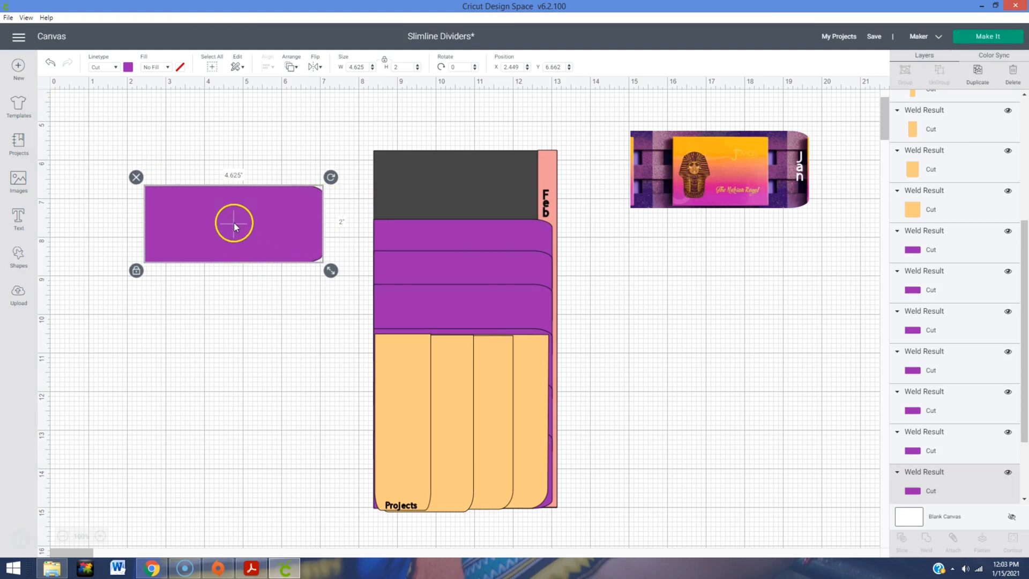
click(161, 67)
click(162, 101)
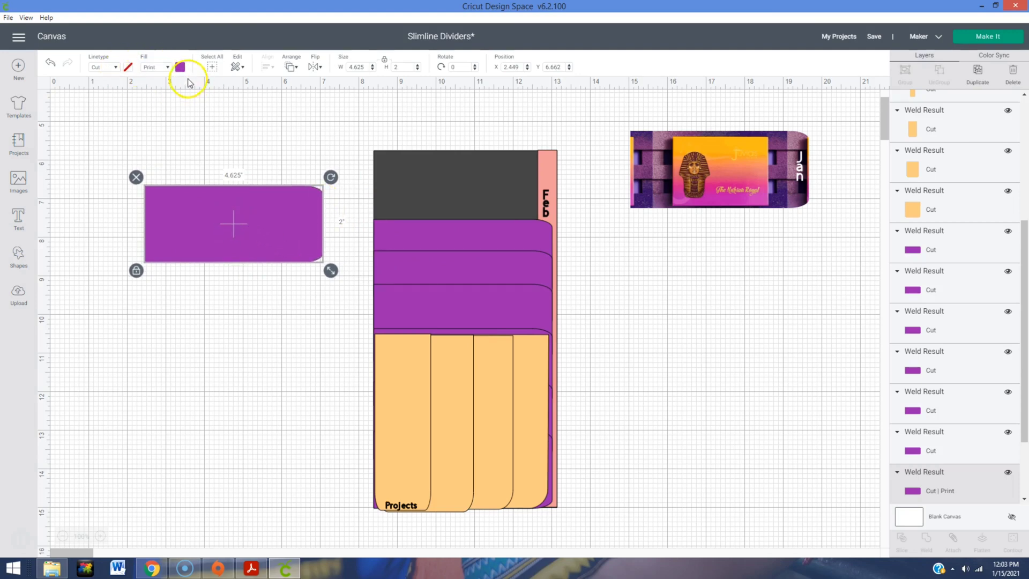
click(180, 67)
click(227, 107)
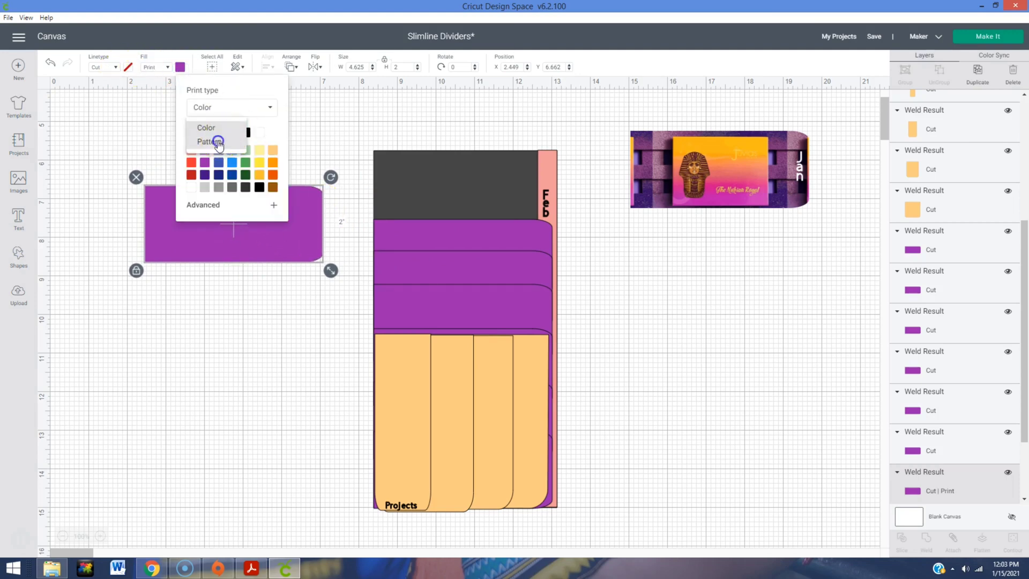
click(217, 142)
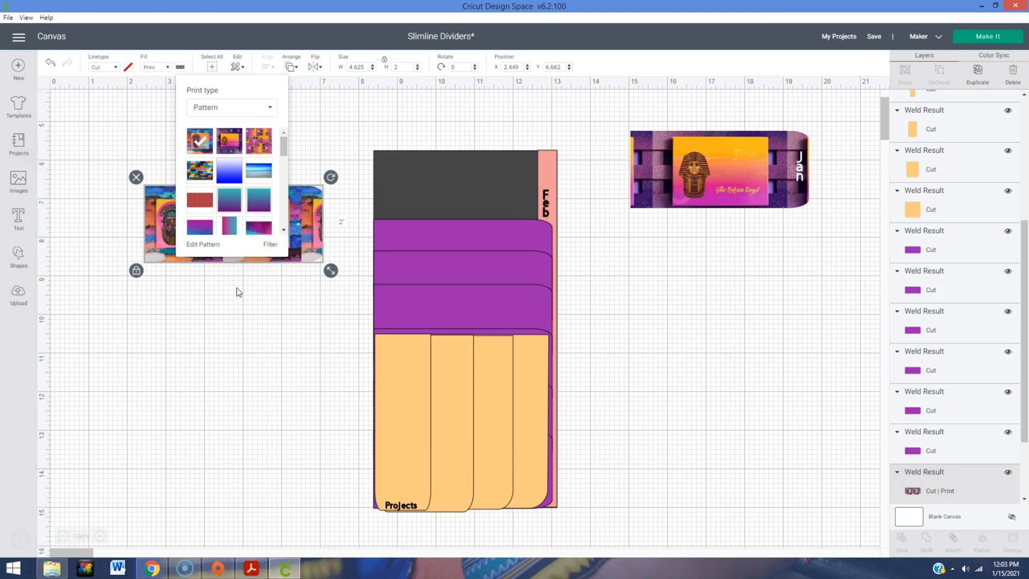
Open the February flap's pattern for editing, scale it to 143 and set its horizontal offset to 100
click(202, 244)
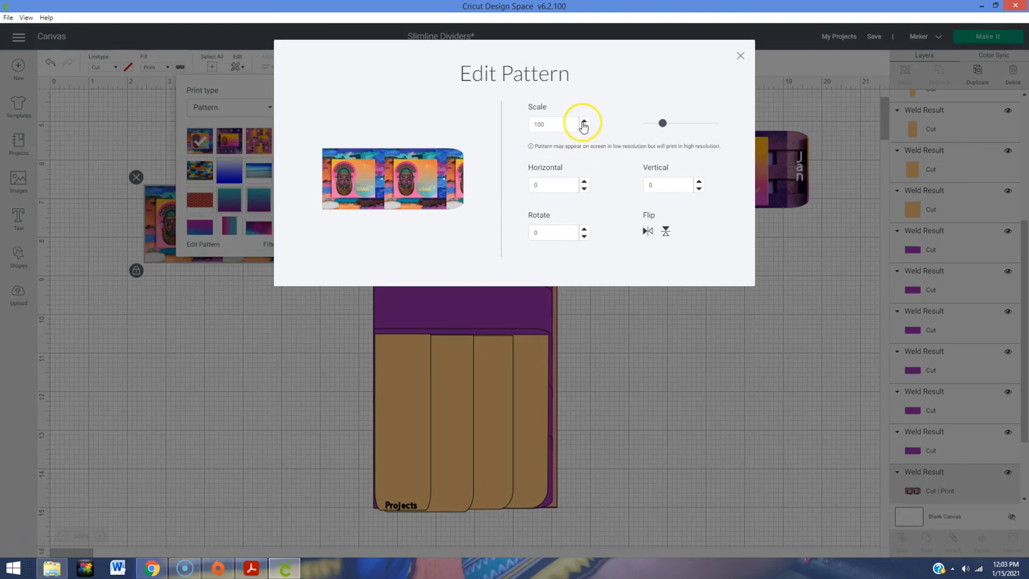
drag(653, 126, 667, 128)
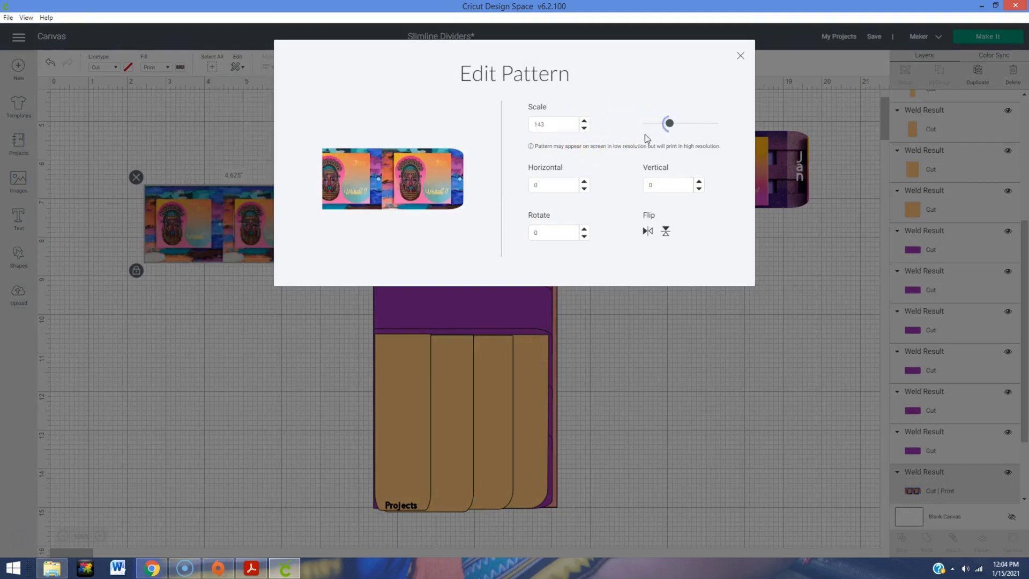
drag(553, 186, 494, 193)
drag(560, 185, 522, 191)
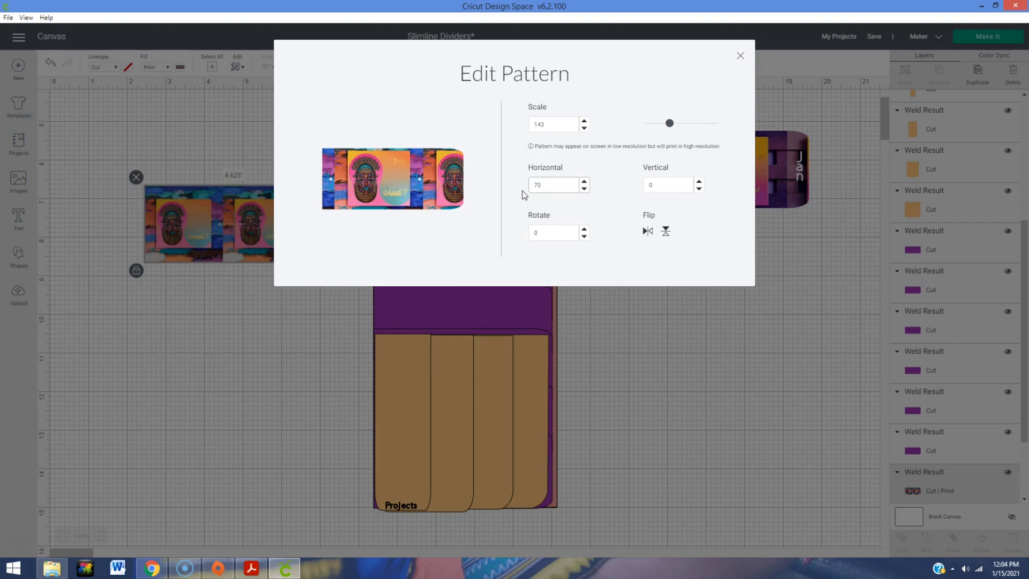
drag(559, 181, 503, 194)
text(90)
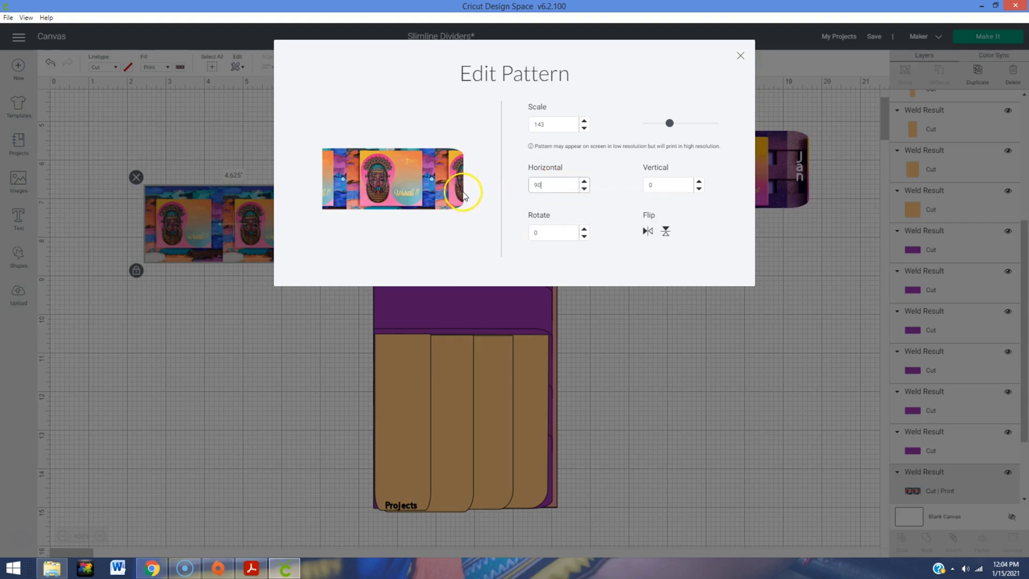
double_click(540, 185)
text(100)
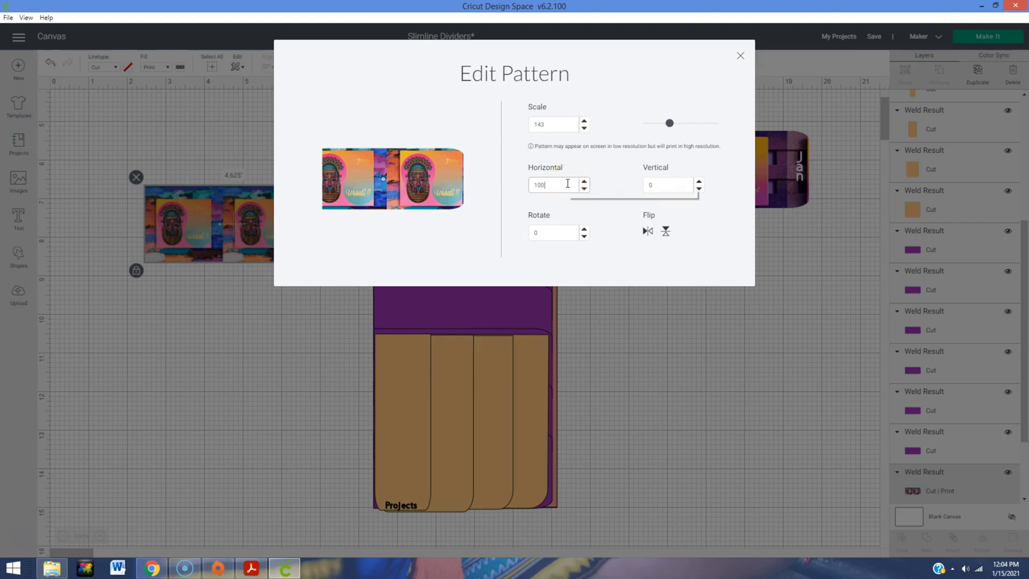
click(494, 192)
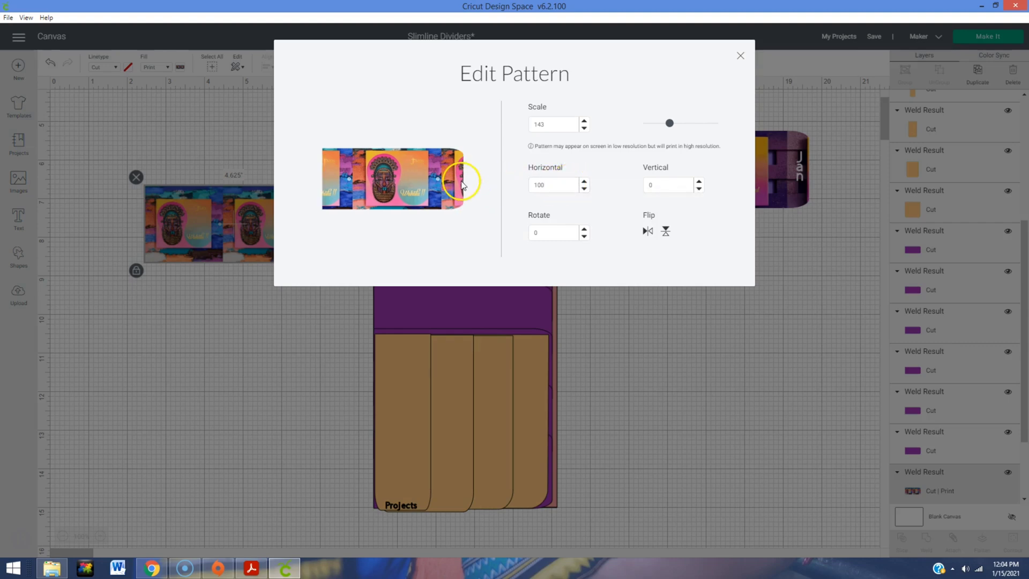
Increase the February pattern's scale to 172
click(583, 122)
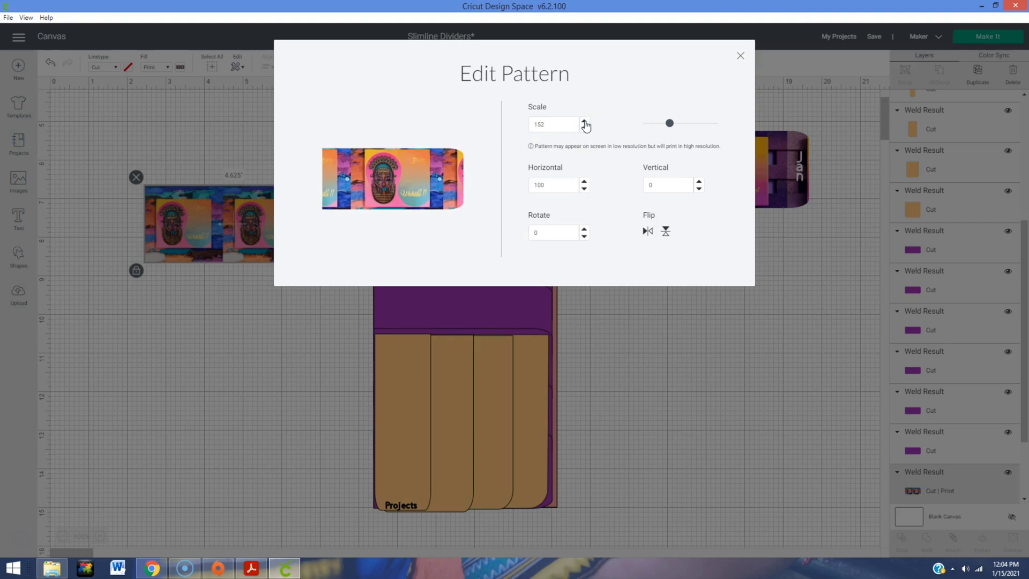
click(584, 123)
double_click(583, 122)
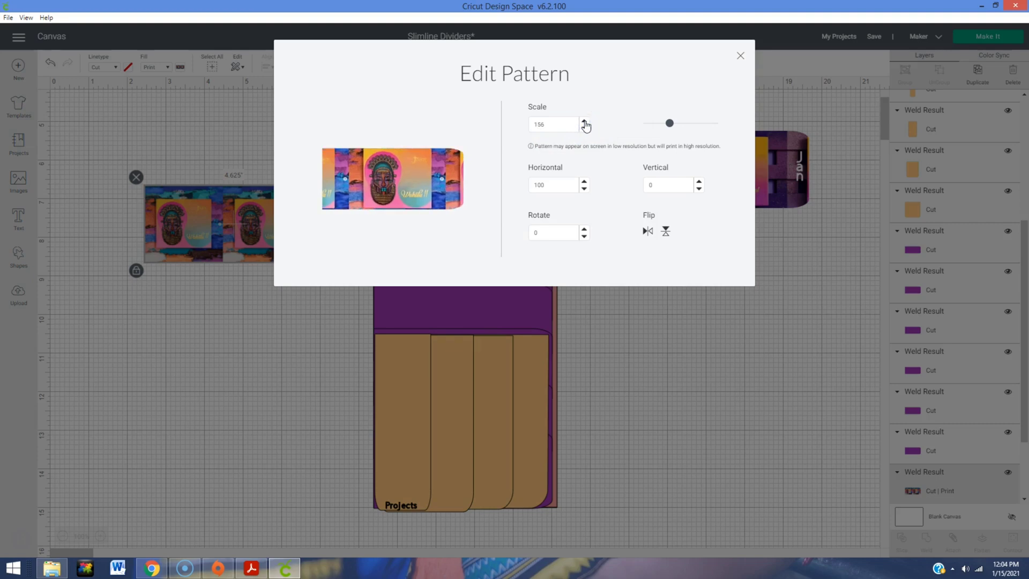
double_click(584, 122)
triple_click(584, 122)
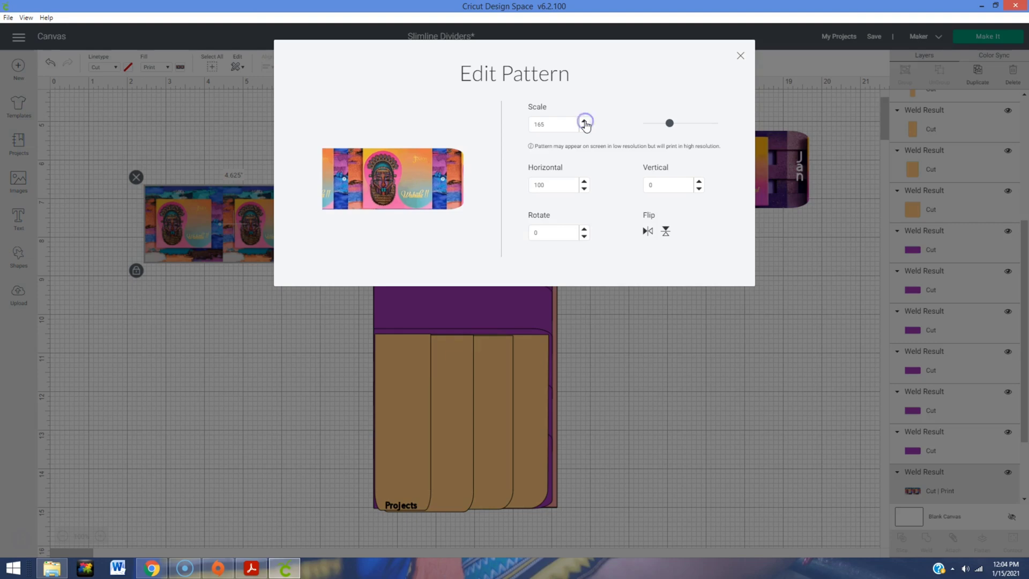
click(584, 122)
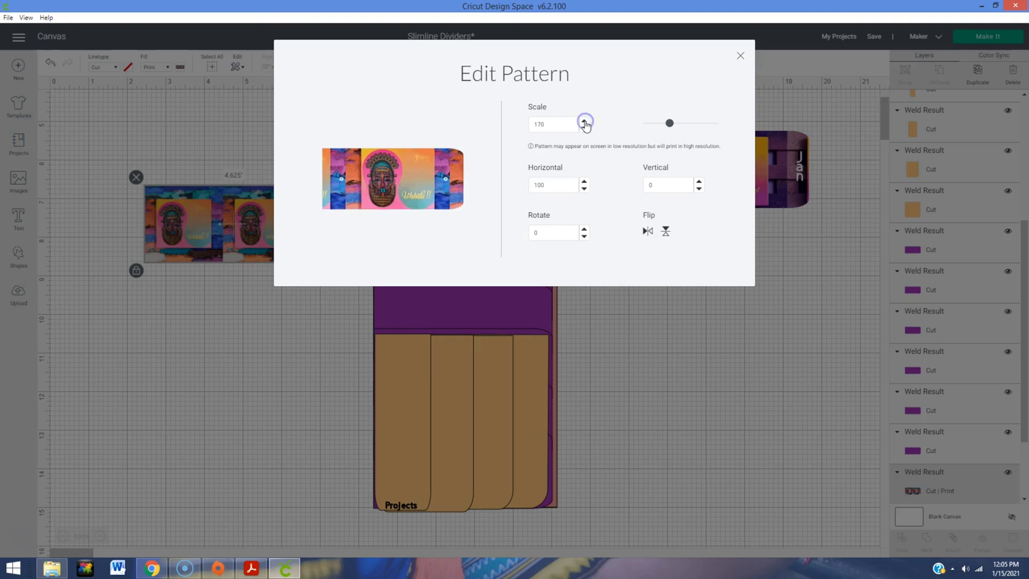
click(584, 122)
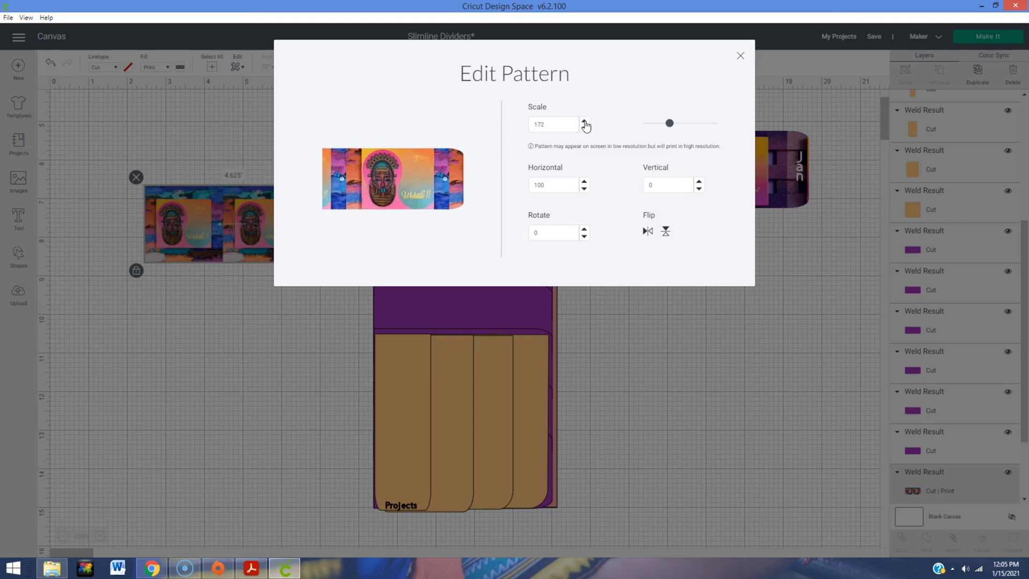
Set the February pattern's horizontal offset to 90 and close the pattern editor
click(584, 188)
click(584, 188)
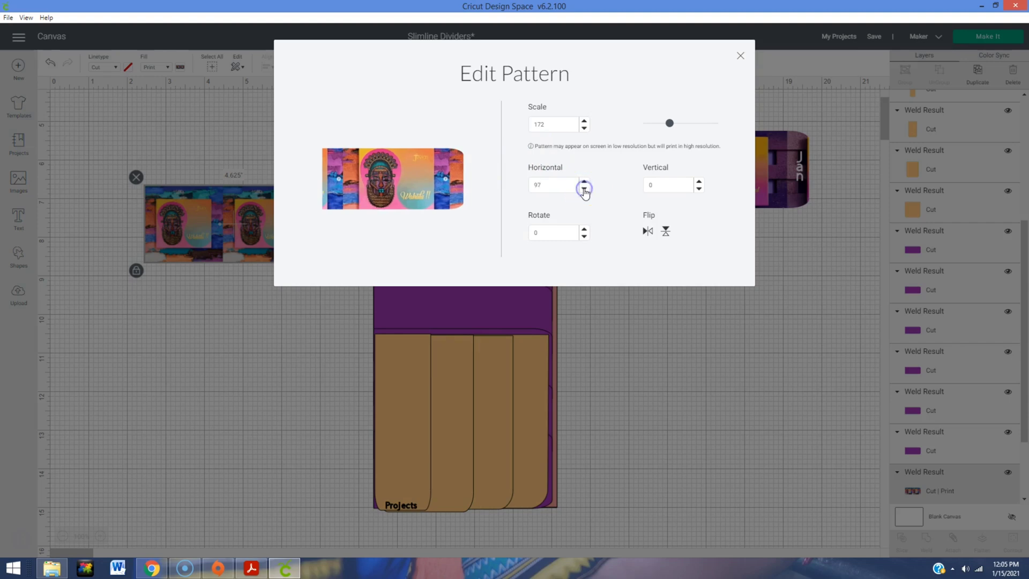
click(584, 188)
click(583, 189)
click(584, 189)
click(584, 189)
click(584, 188)
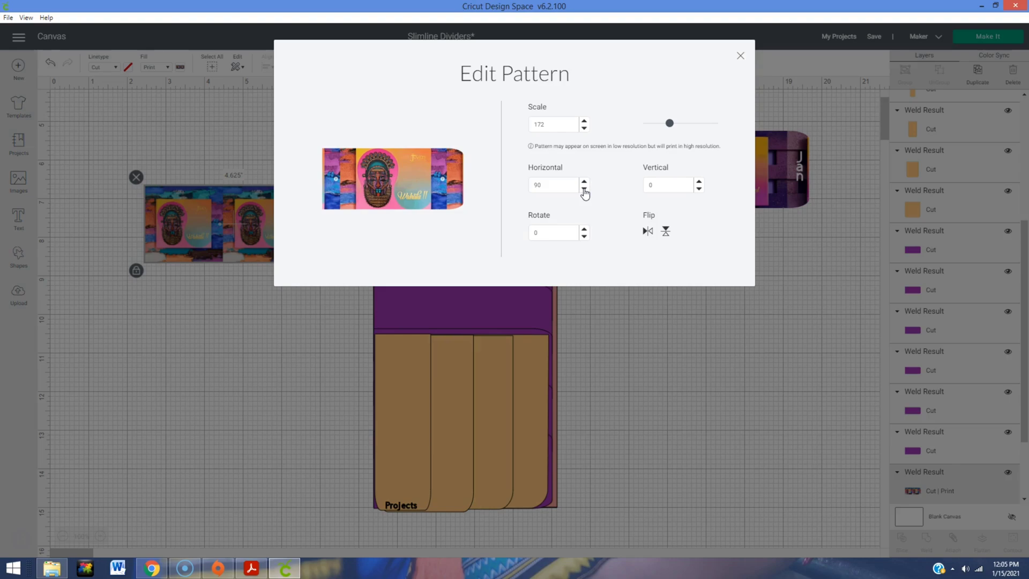
click(718, 305)
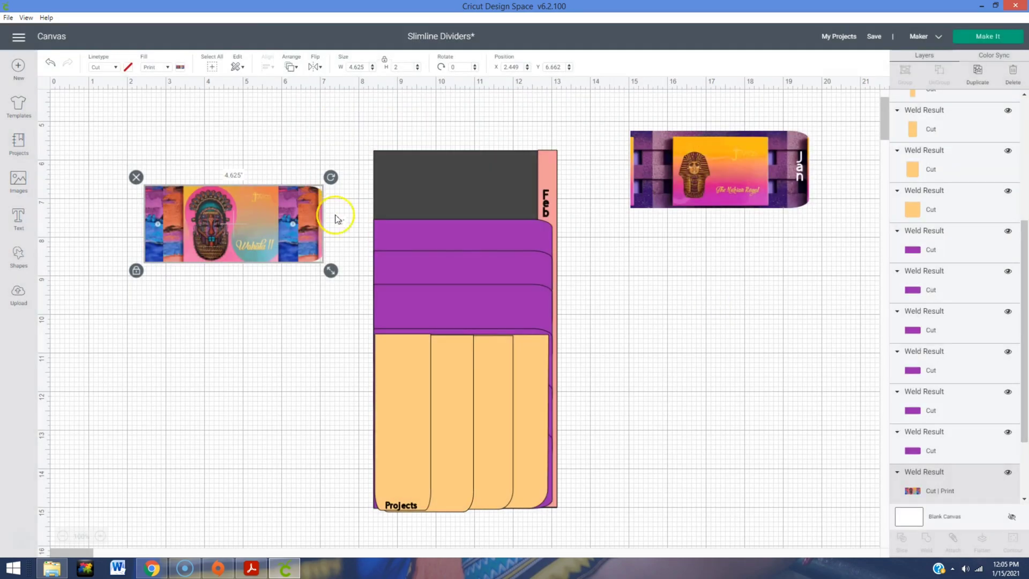
Try to select the "Feb" letters directly on the strip beside the dark background panel
click(545, 207)
click(563, 214)
mouse_move(538, 191)
mouse_down()
mouse_move(552, 207)
mouse_move(534, 194)
mouse_up()
click(570, 207)
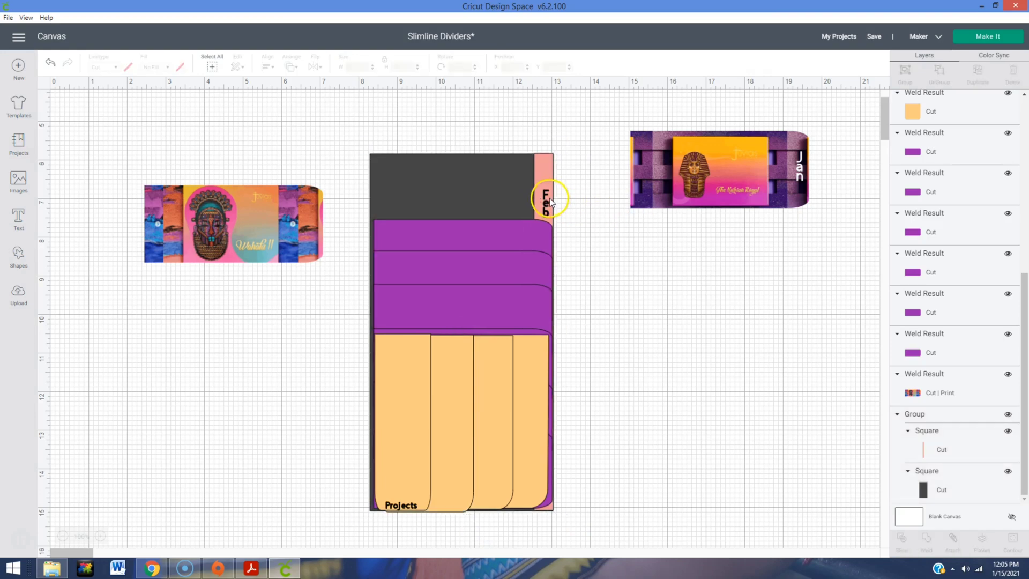
click(551, 197)
Select the separate "F", "e" and "b" text layers and group them into one label
scroll(750, 252, down, 5)
scroll(971, 320, up, 5)
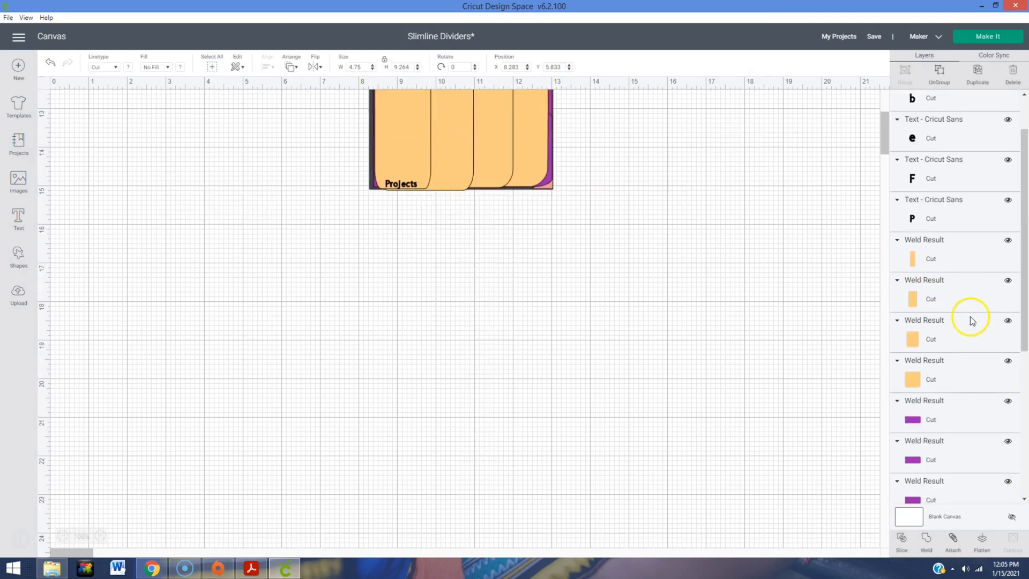
scroll(943, 231, up, 2)
scroll(592, 257, up, 7)
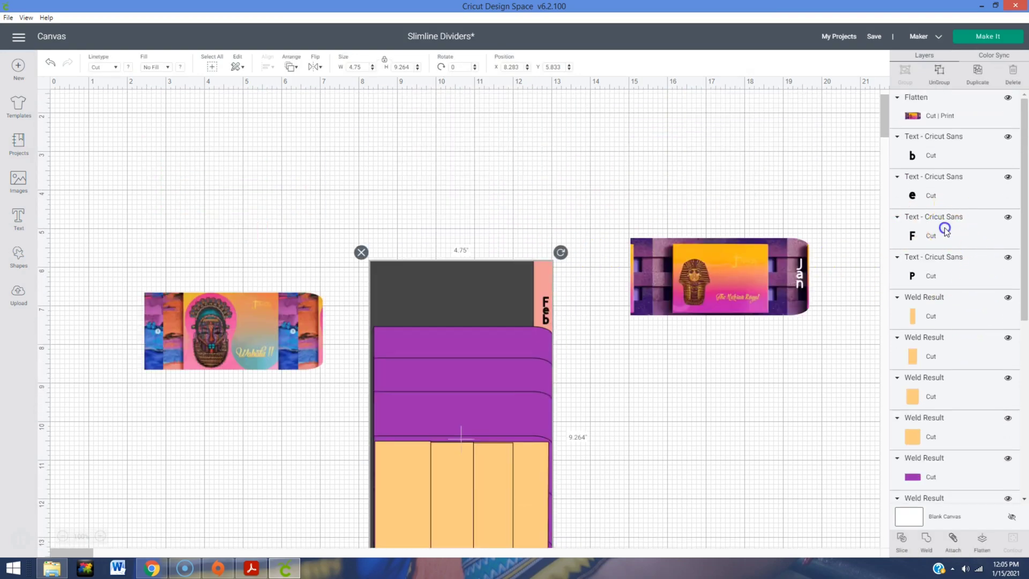
click(946, 232)
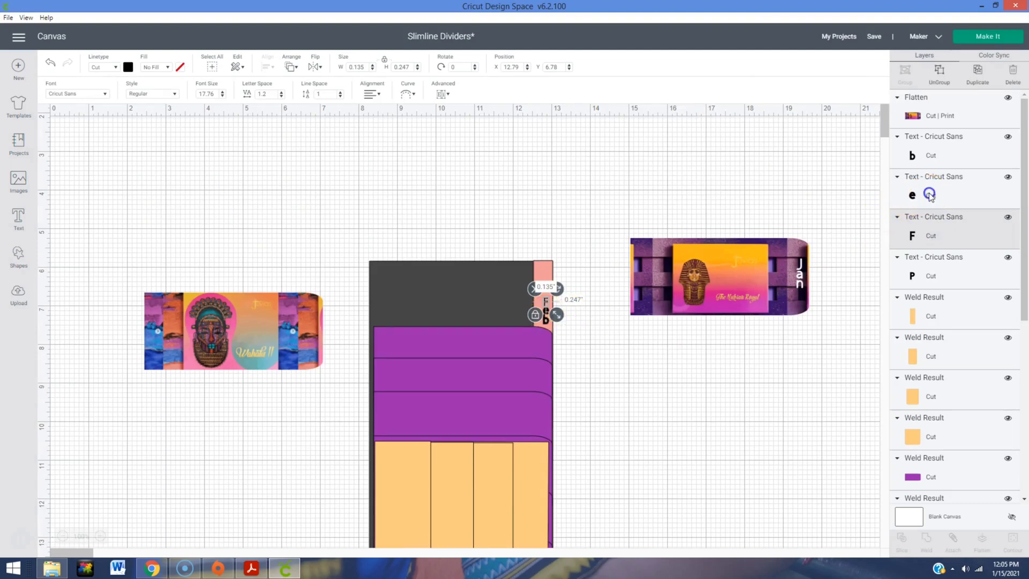
shift+click(929, 195)
shift+click(930, 155)
click(904, 70)
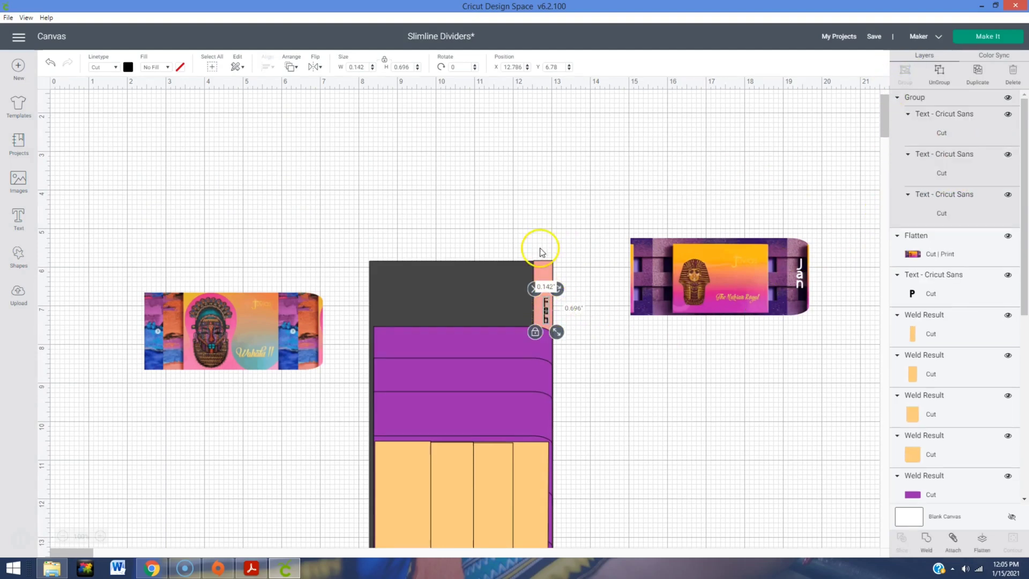
Color the "Feb" label white and place it at the rounded end of the patterned February flap, stretched to about 0.22 by 0.71 inches
drag(547, 313, 330, 377)
click(302, 374)
click(128, 66)
click(142, 168)
click(299, 425)
click(316, 354)
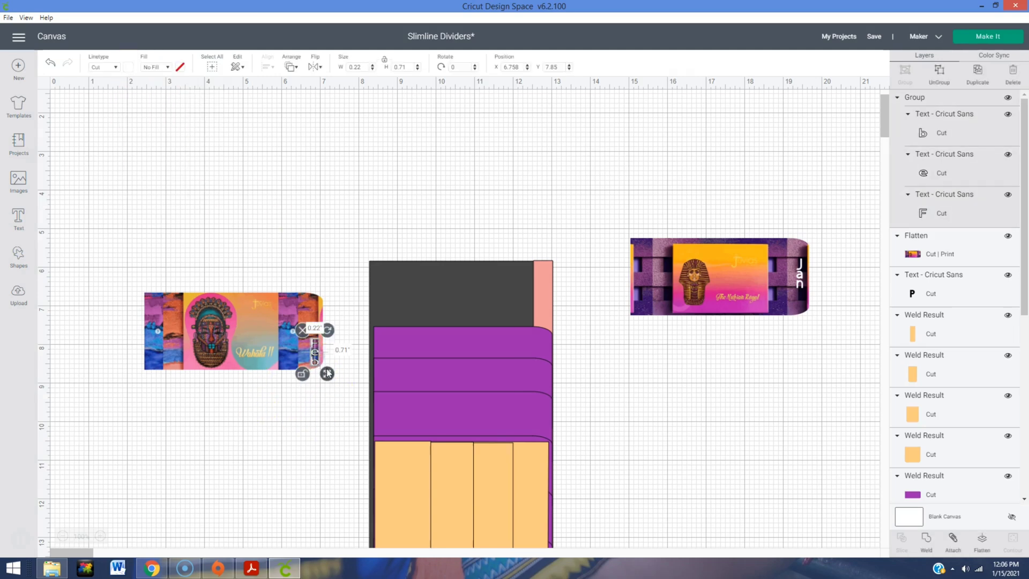
Flatten the "Feb" label and patterned flap into one printable piece and tuck it behind the January piece with its label showing below
drag(341, 295, 252, 406)
click(978, 547)
drag(233, 331, 770, 309)
click(291, 65)
click(317, 95)
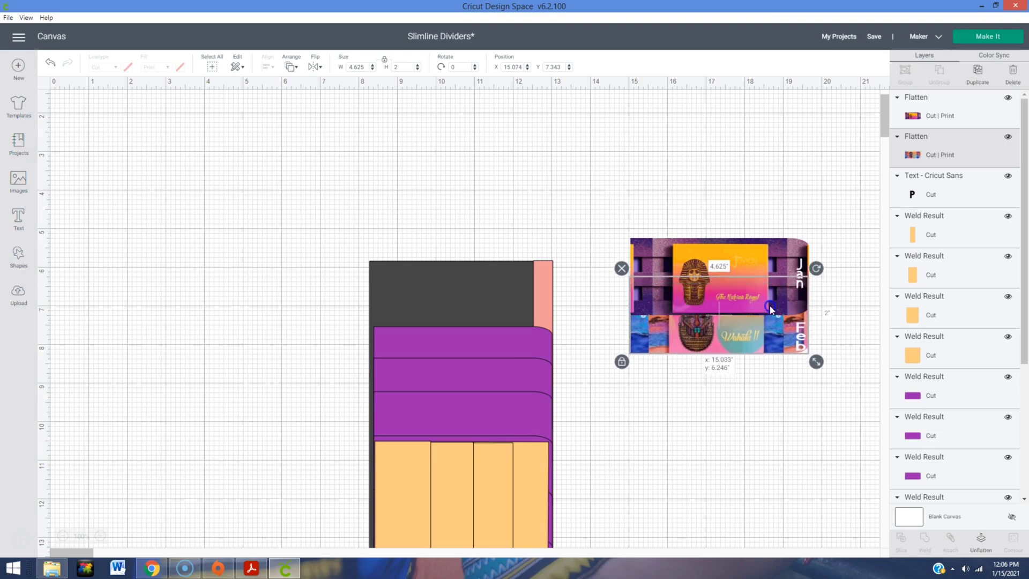
click(755, 391)
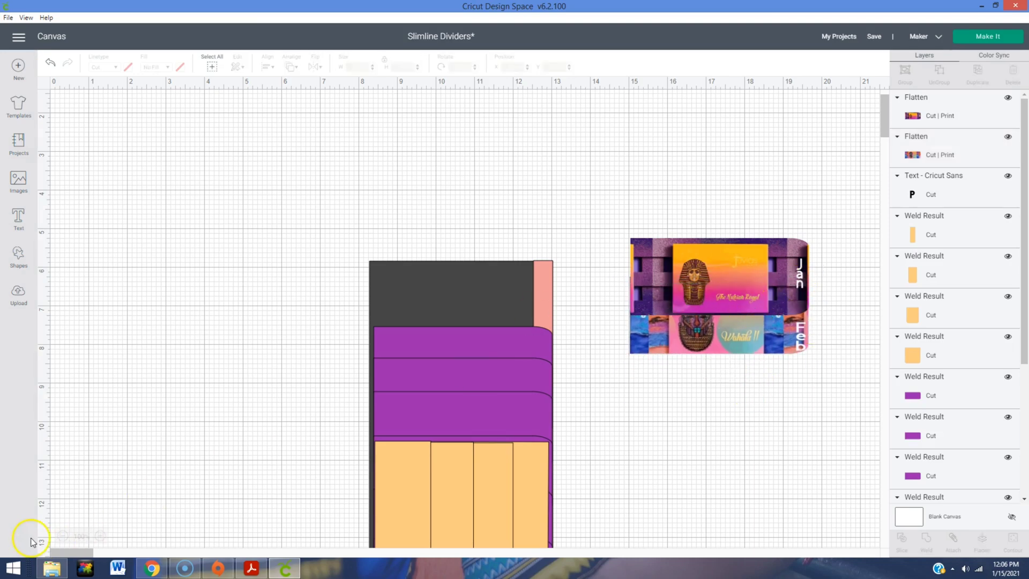